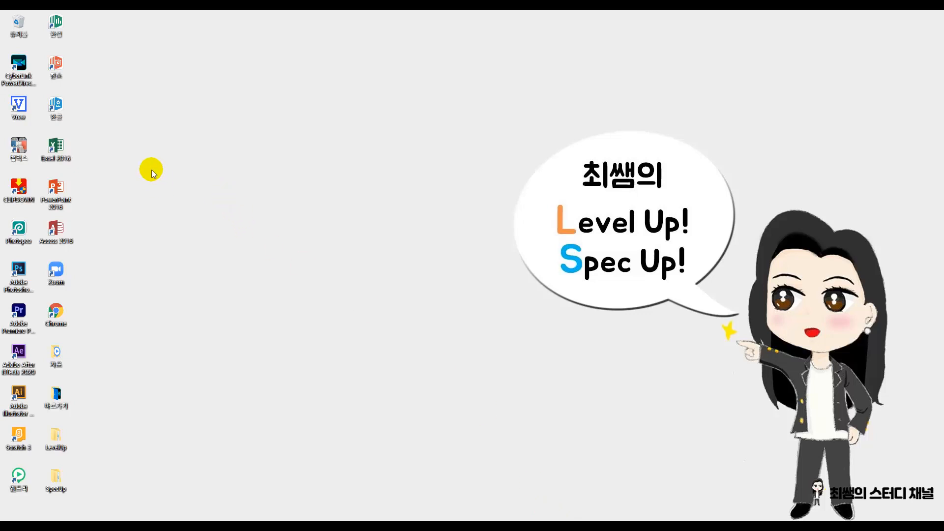
Step: Open the recent workbook 7강조건부서식완성.xlsx in Excel and reduce the sheet zoom to 140%
double_click(58, 150)
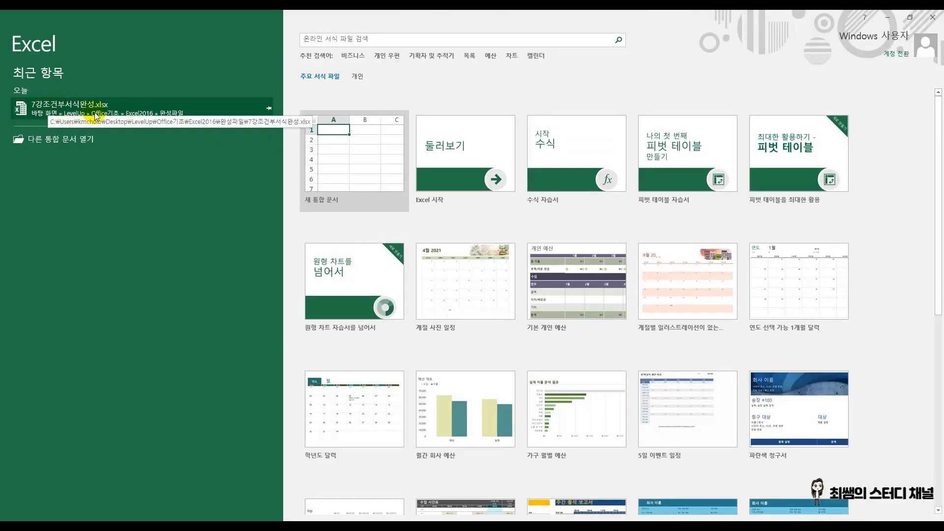
left_click(54, 107)
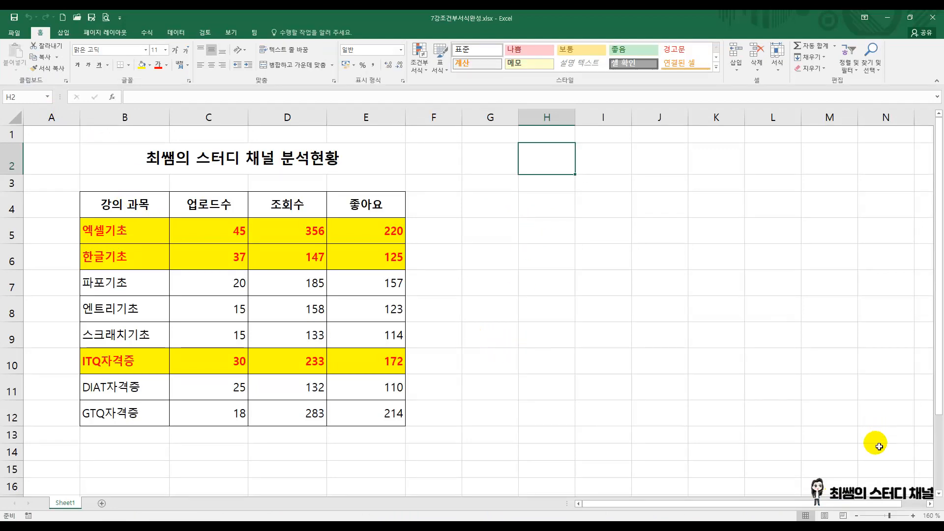
left_click(858, 515)
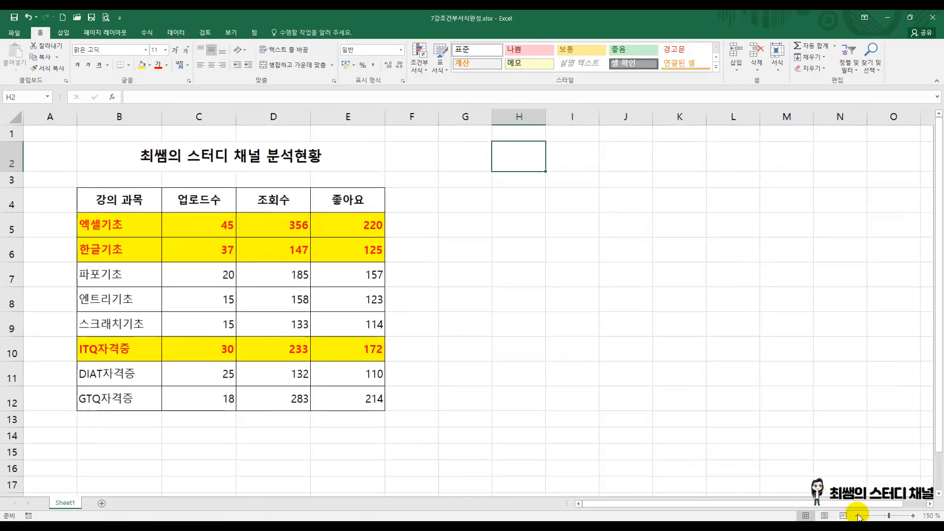
left_click(857, 516)
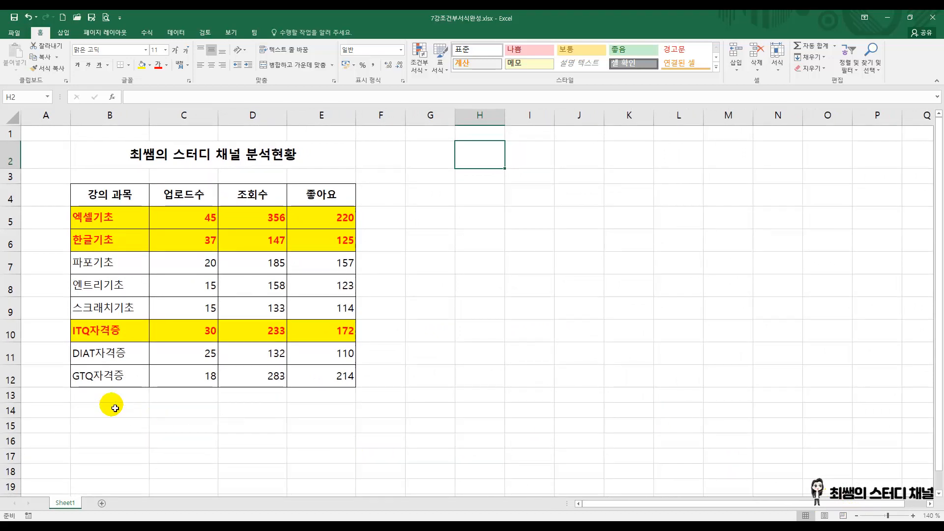
Step: Enter the labels 합계, 평균, 개수, 최대값 and 최소값 in cells B13 to B17 below the table
left_click(111, 397)
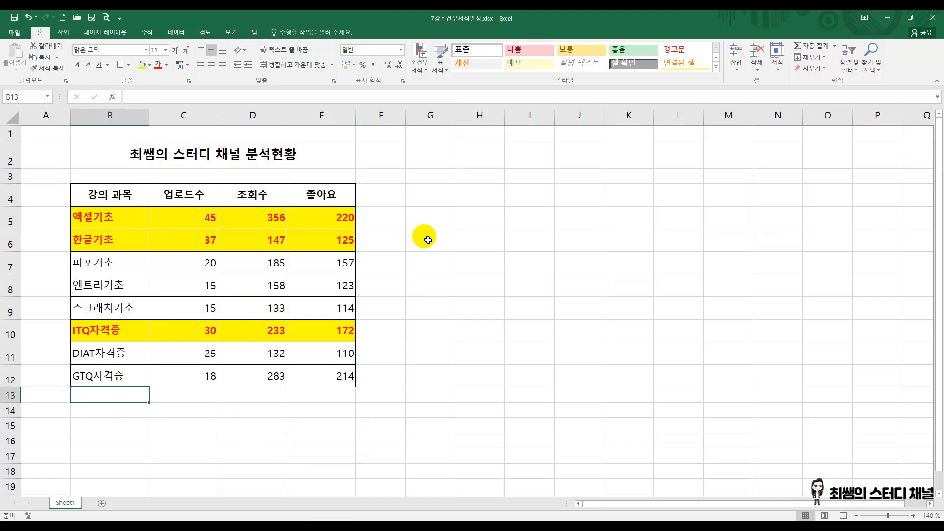
type("ㅇ")
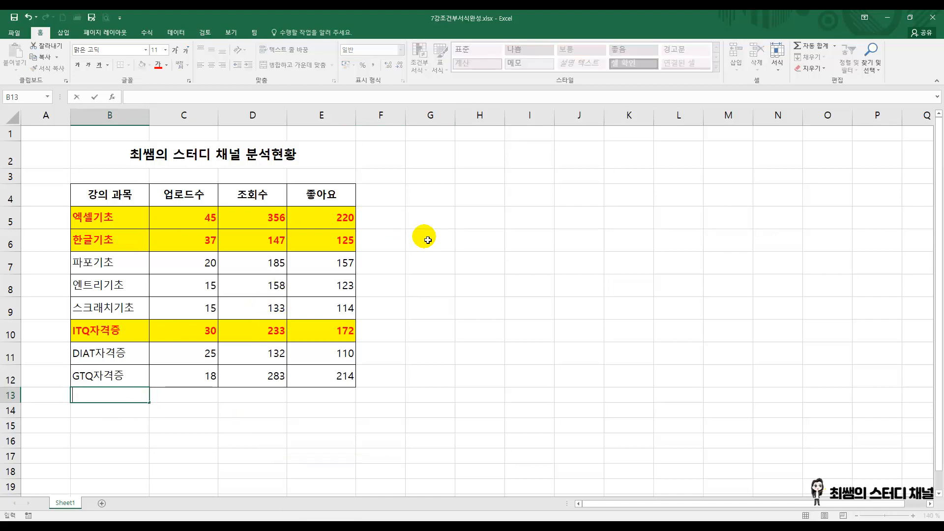
type("ㅂ계")
key("Return")
type("평ㄱ")
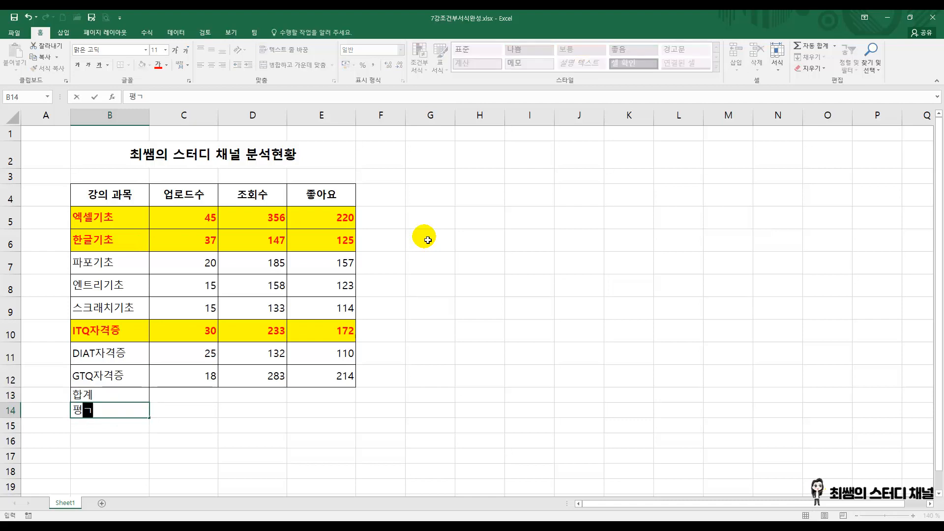
type("ㅠㄴ")
key("Return")
type("ㄱㅐㅅ")
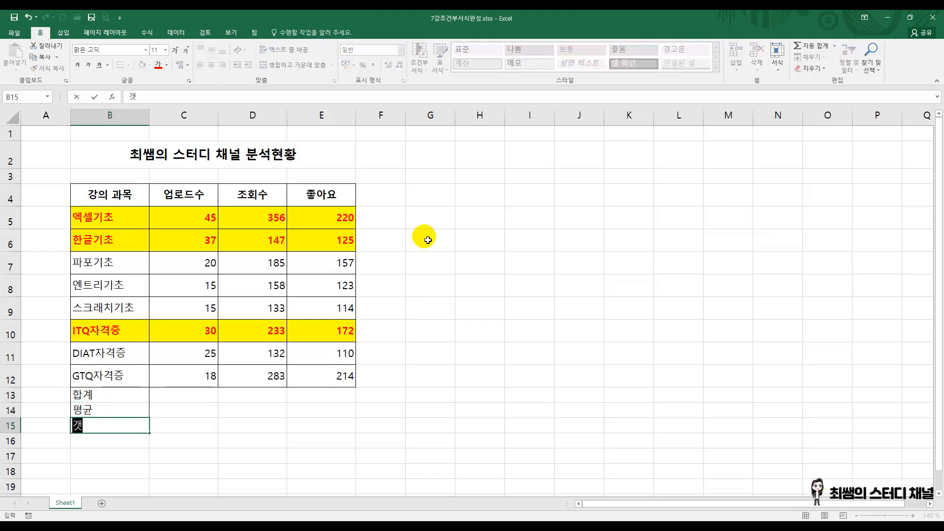
type("ㅜ")
key("Return")
type("최대하")
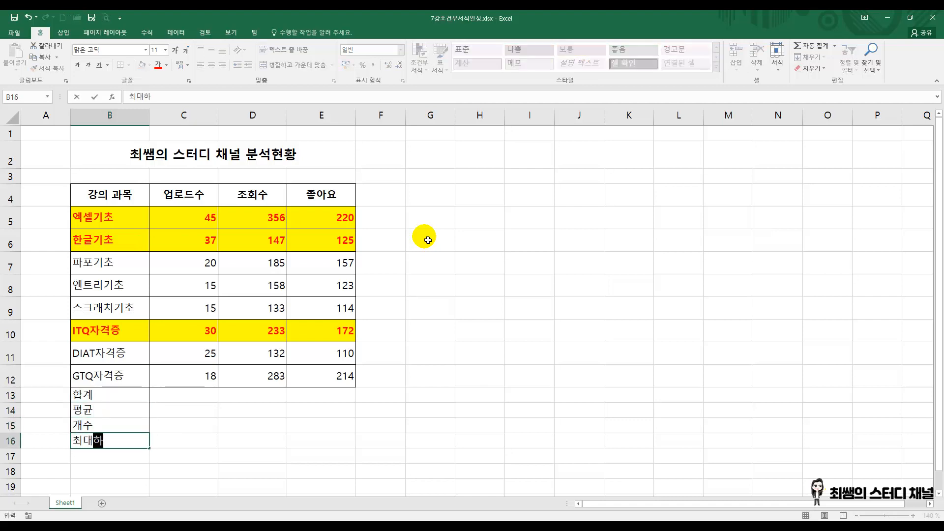
type("값")
key("Return")
type("최소")
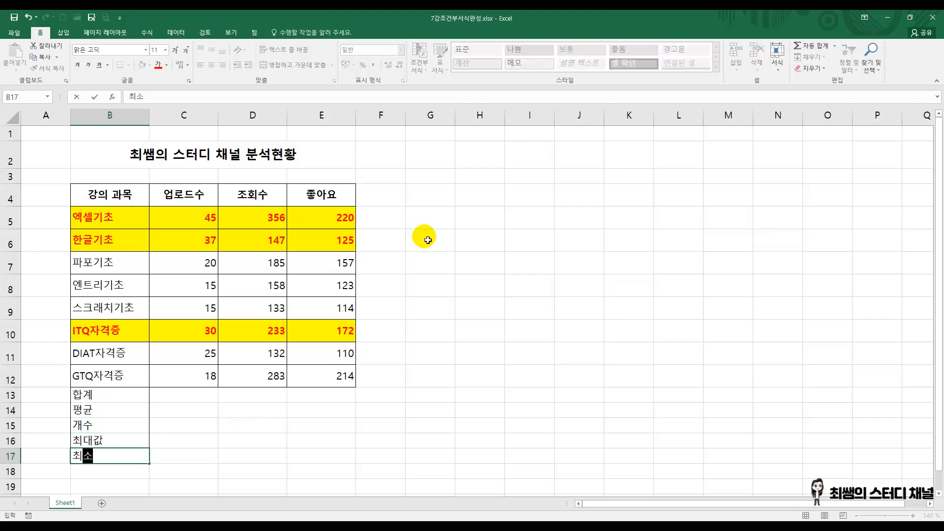
type("가ㅂㅅ")
key("Return")
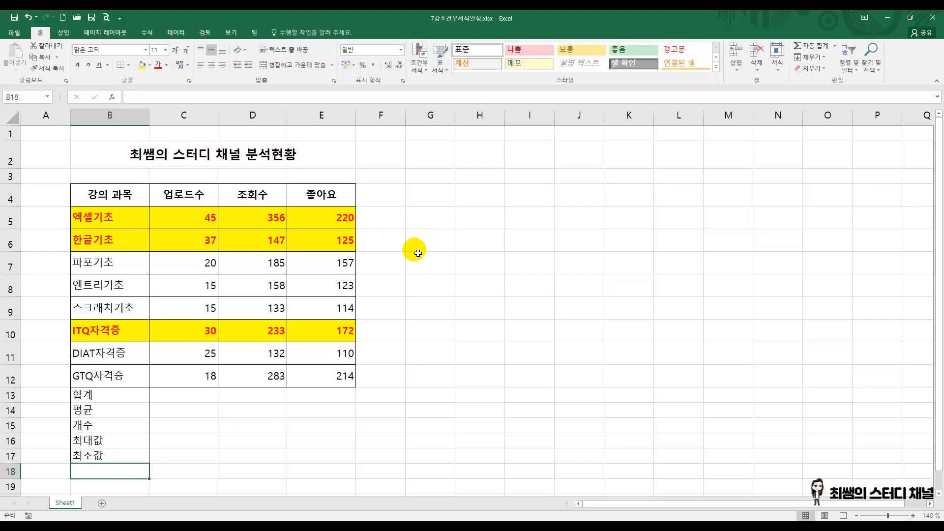
left_click(392, 426)
Step: Apply all borders to the label cells B13:B17
left_click_drag(121, 394, 129, 454)
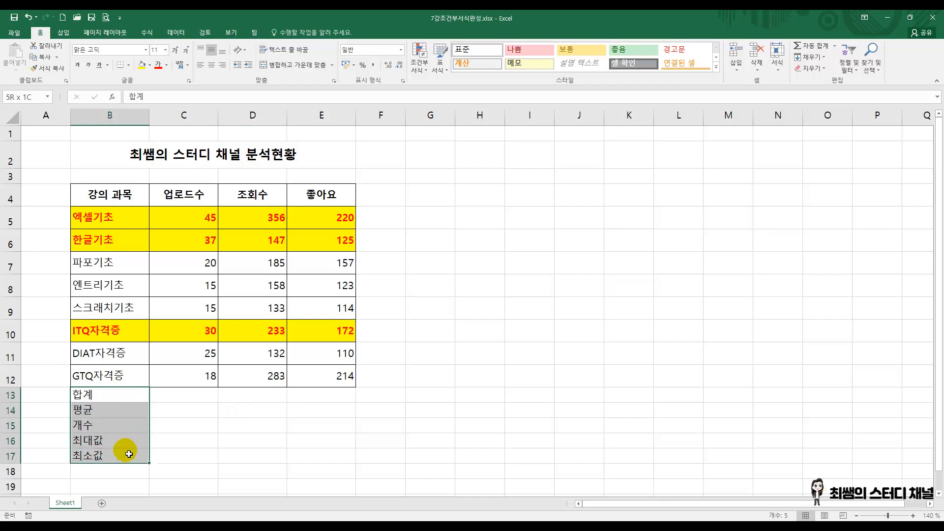
left_click(127, 65)
left_click(143, 149)
left_click(481, 283)
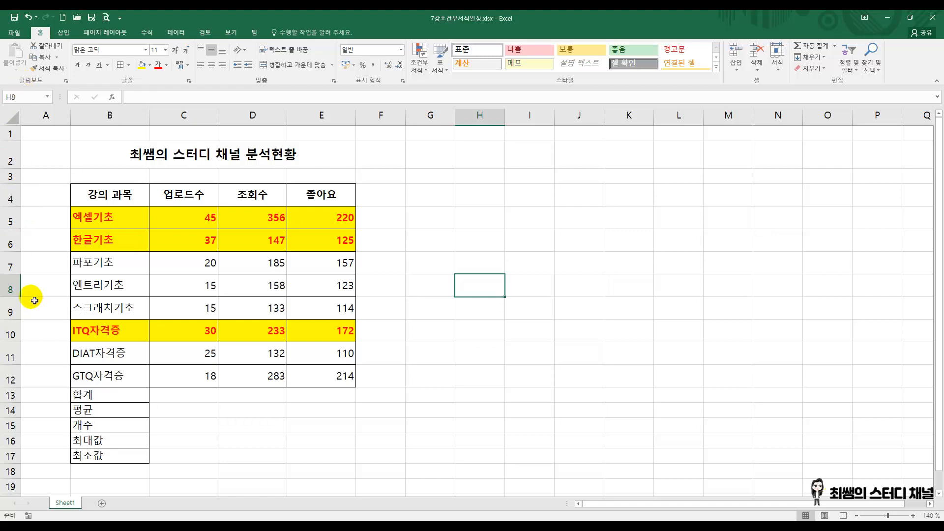
Step: Give rows 5 to 17 the same height, so the new label rows match the data rows
left_click_drag(11, 227, 32, 453)
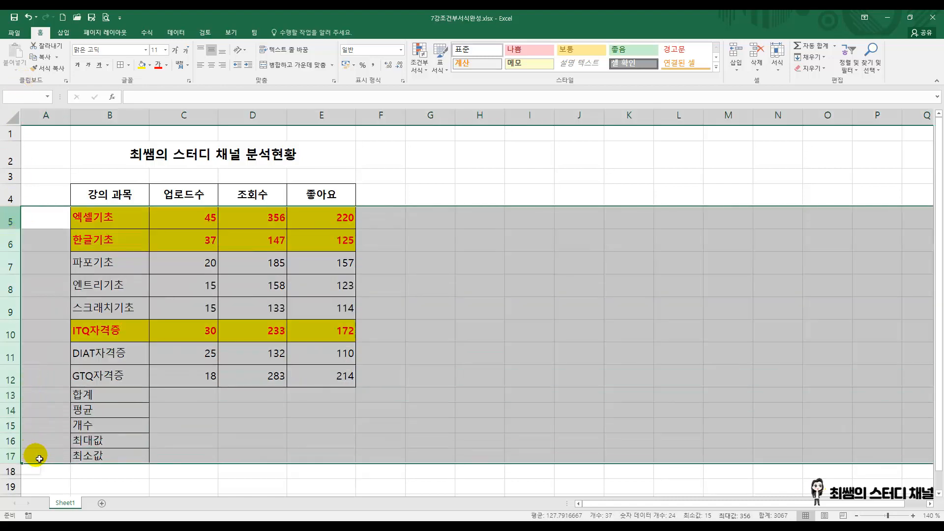
left_click_drag(20, 229, 19, 228)
left_click(322, 406)
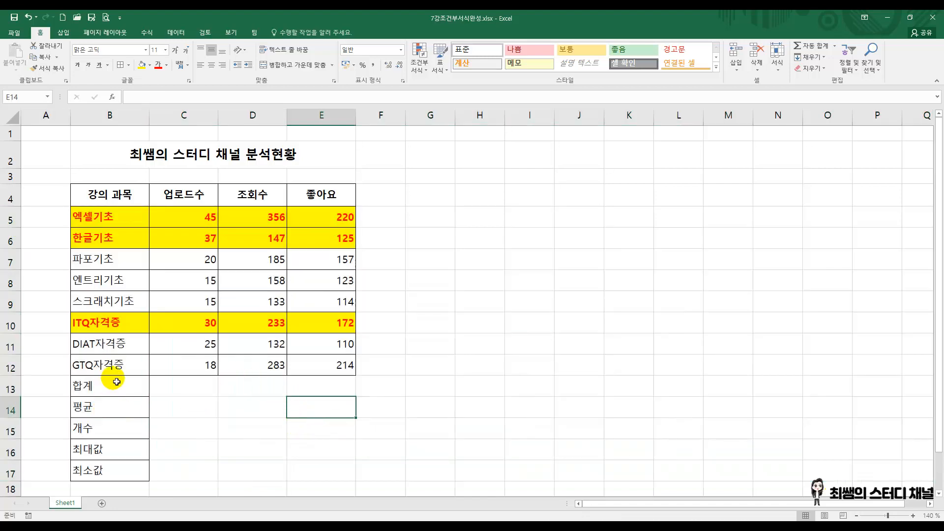
left_click_drag(123, 387, 125, 467)
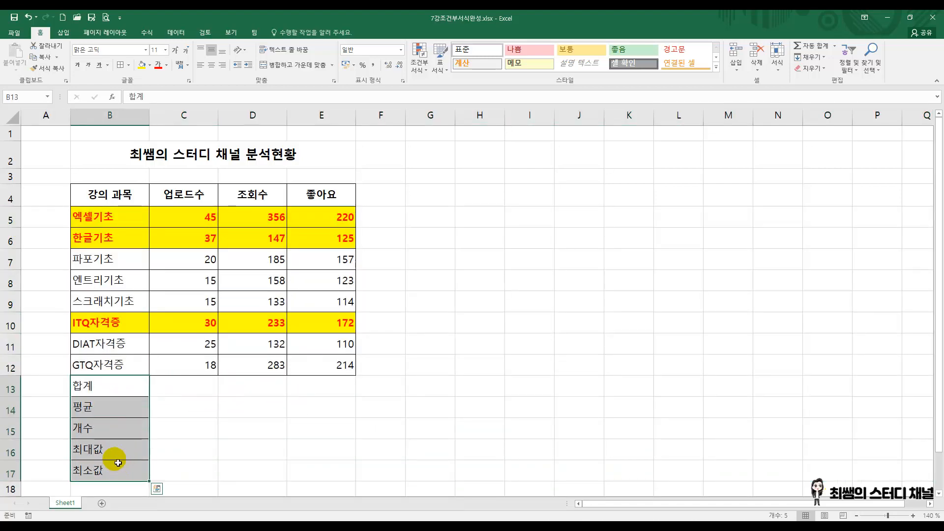
left_click(205, 388)
left_click(248, 386)
left_click(317, 387)
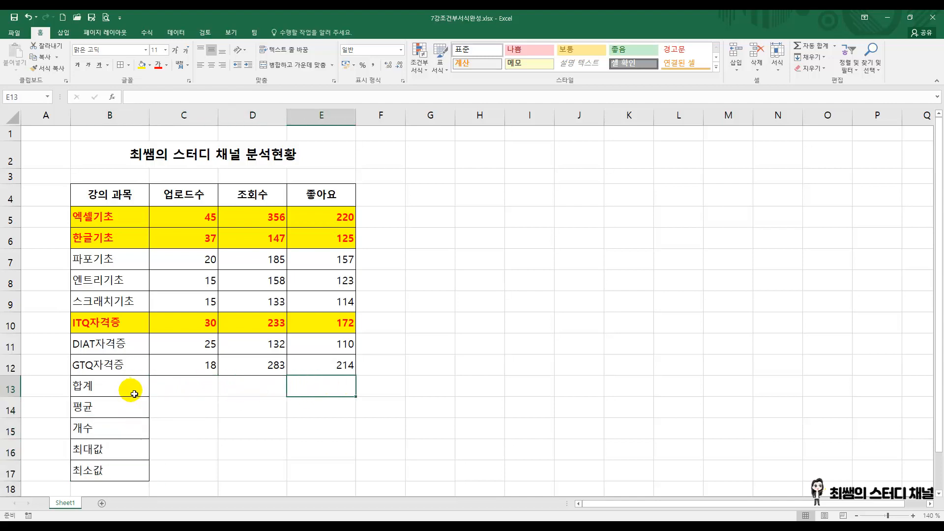
Step: Copy the formatting of B13:B17 onto the empty cells C13:E17 with Format Painter
left_click_drag(131, 387, 136, 476)
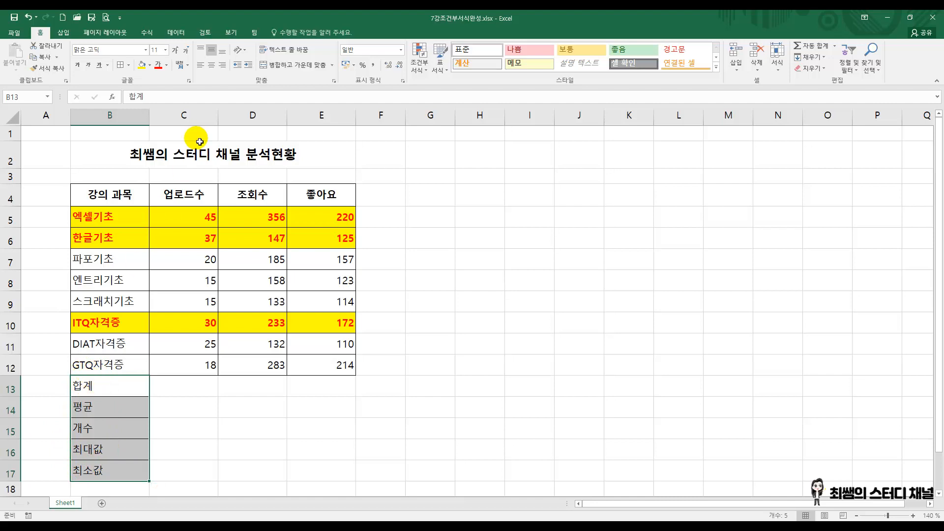
left_click(46, 69)
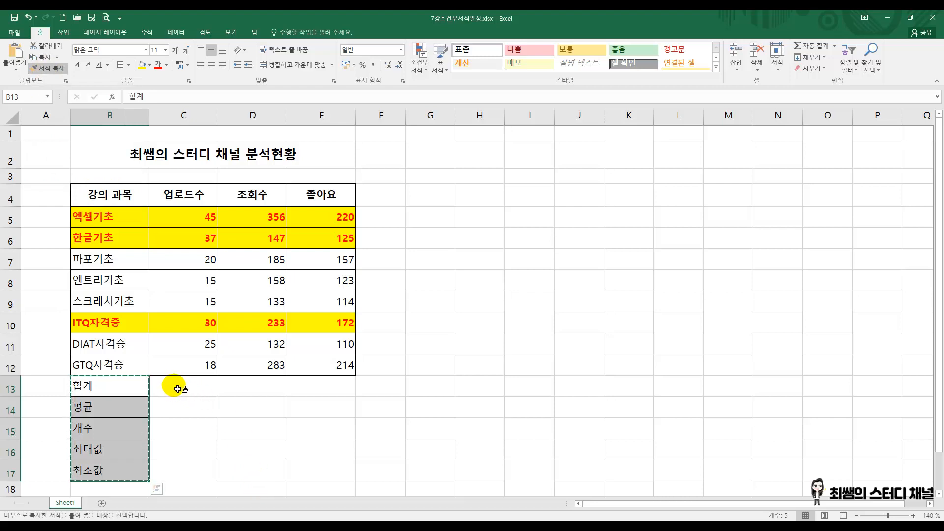
mouse_move(183, 391)
left_mouse_down()
mouse_move(276, 423)
mouse_move(318, 462)
mouse_move(301, 453)
left_mouse_up()
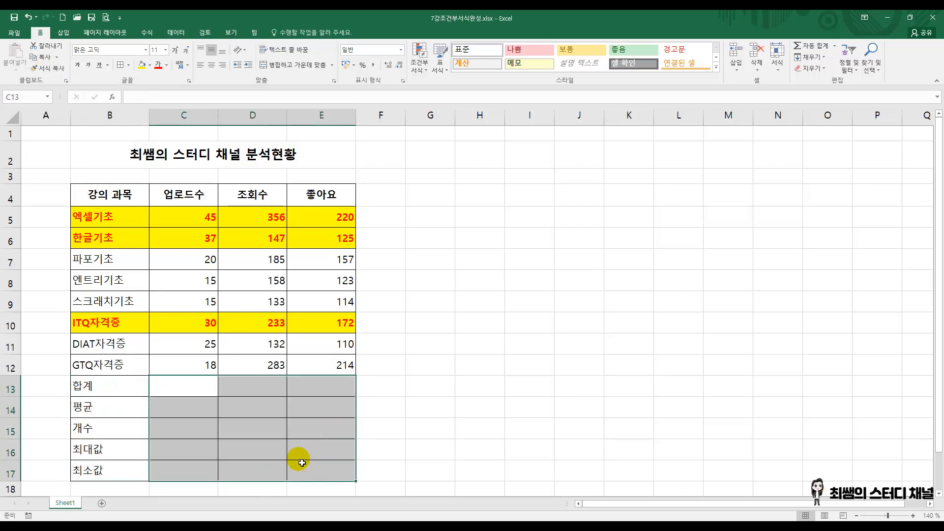
left_click(430, 322)
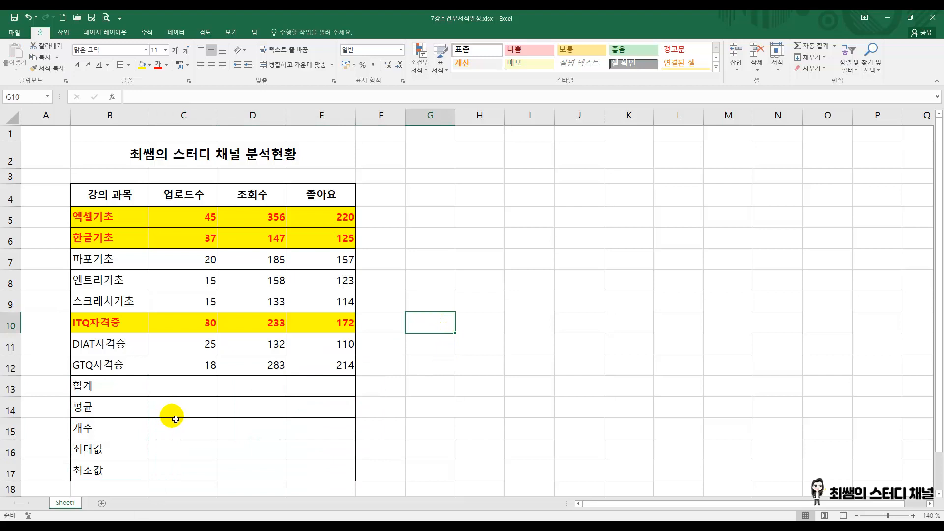
Step: Fill the label cells B13:B17 with the standard light blue colour
left_click_drag(120, 384, 123, 470)
left_click(150, 64)
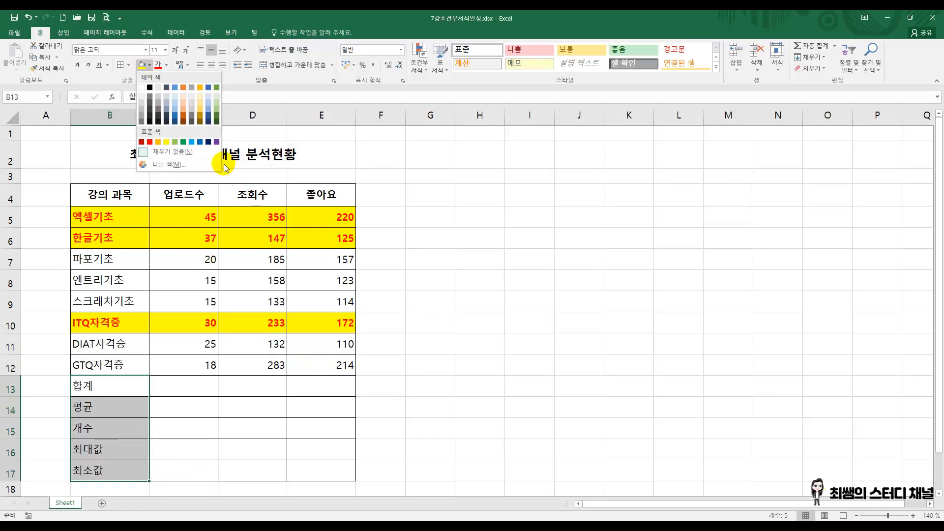
left_click(192, 142)
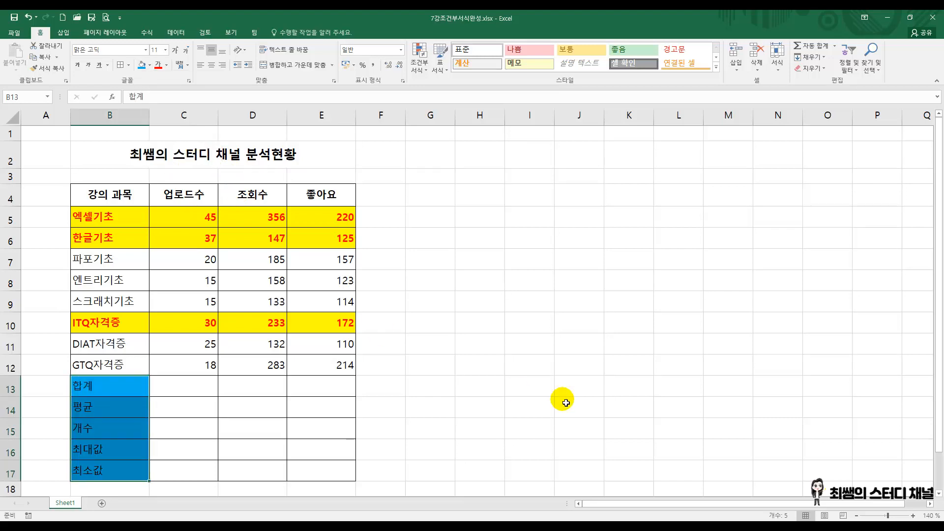
left_click(536, 366)
Step: Make the labels in B13:B17 bold
left_click_drag(123, 386, 122, 469)
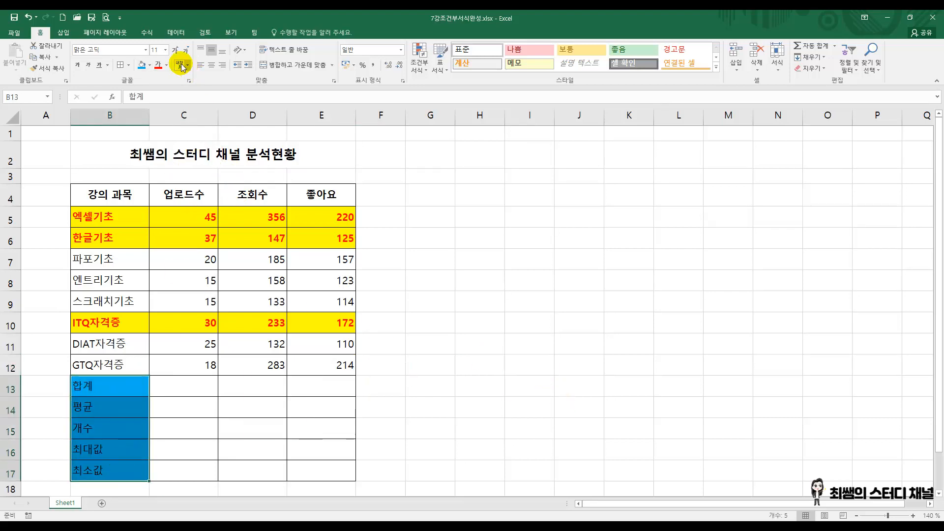
left_click(78, 65)
left_click(494, 278)
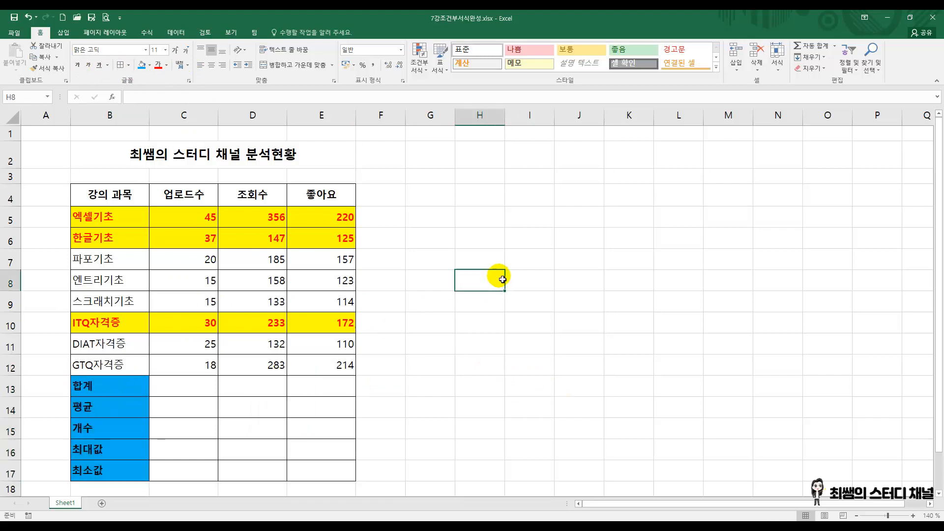
left_click(196, 388)
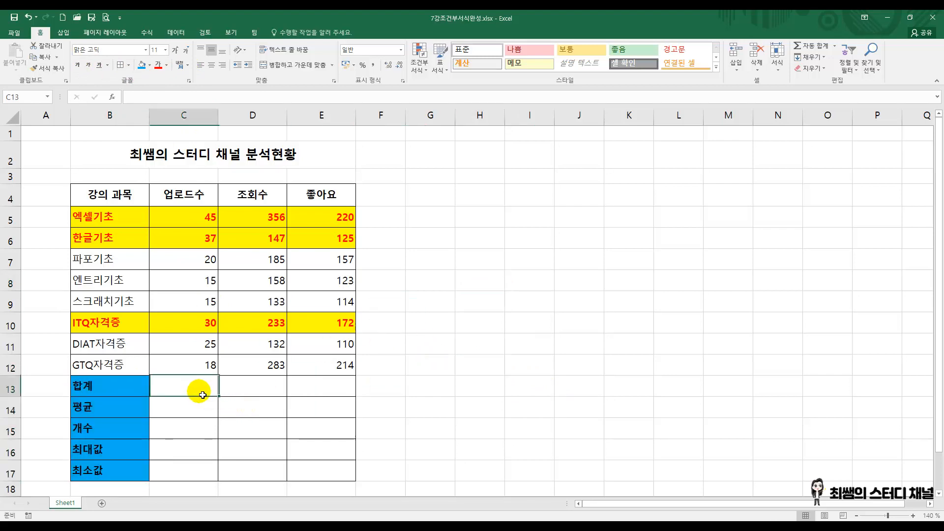
left_click(501, 264)
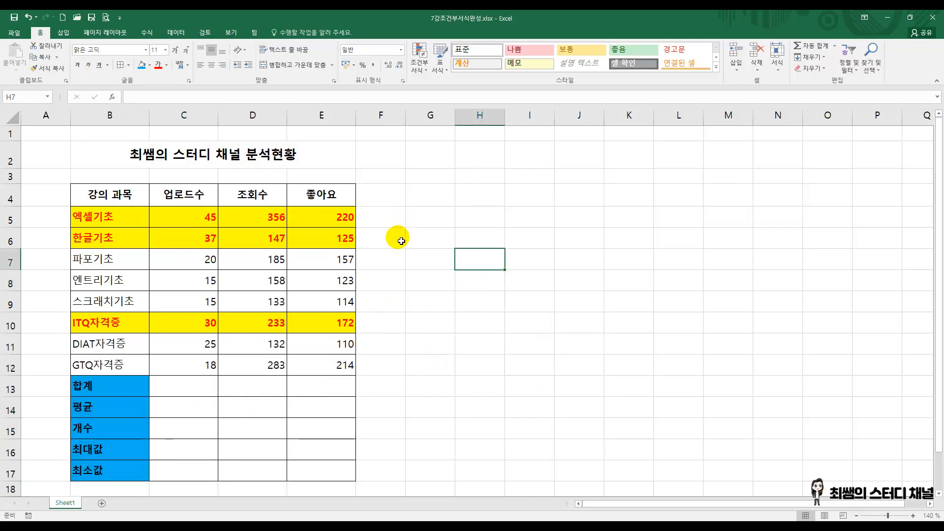
left_click(387, 260)
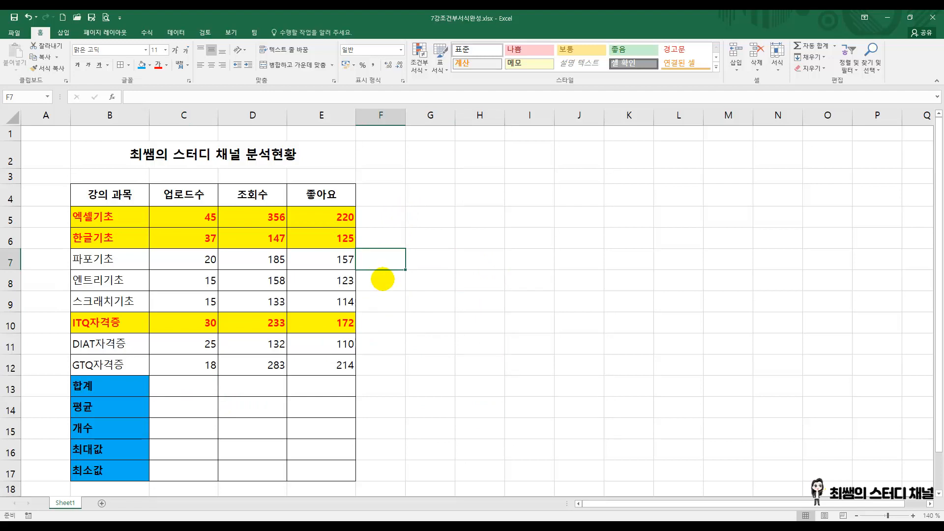
Step: Write a red on-screen annotation beside the table with the lines "엑셀 함수", "- 기본 함수" and "- 고급 함수"
left_click_drag(447, 176, 447, 200)
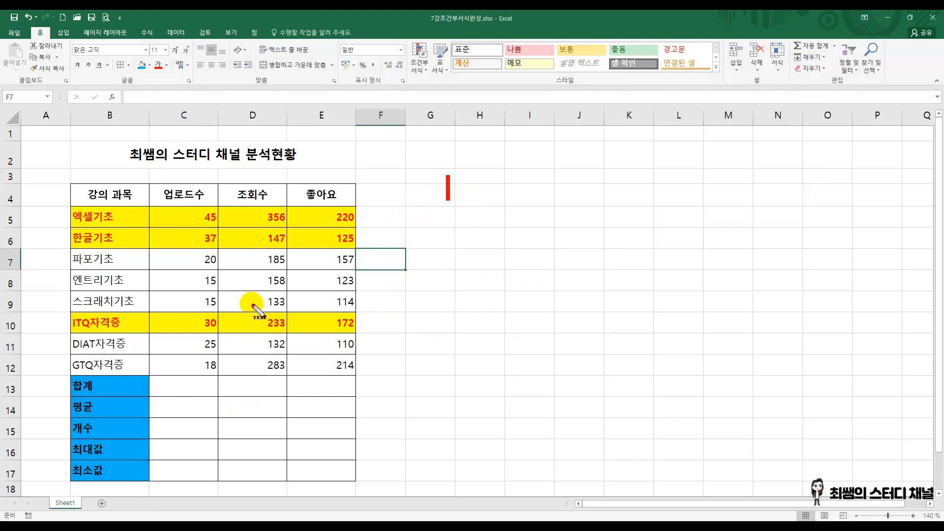
type("엑셀 함수")
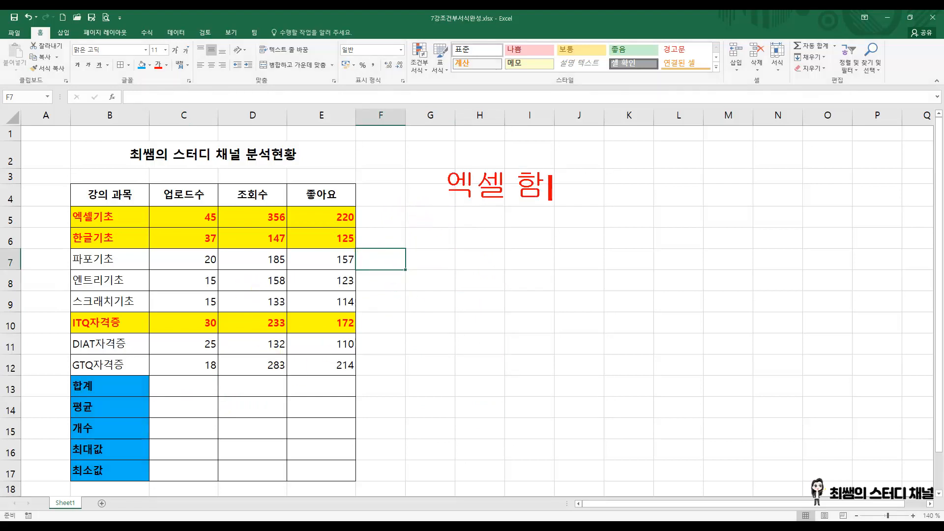
key("Return")
type("-")
type("기본")
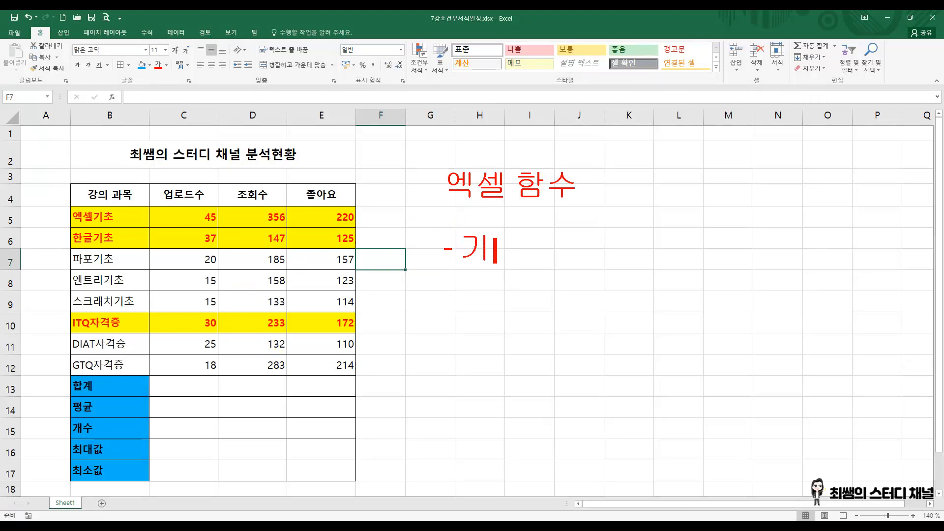
type(" 함수")
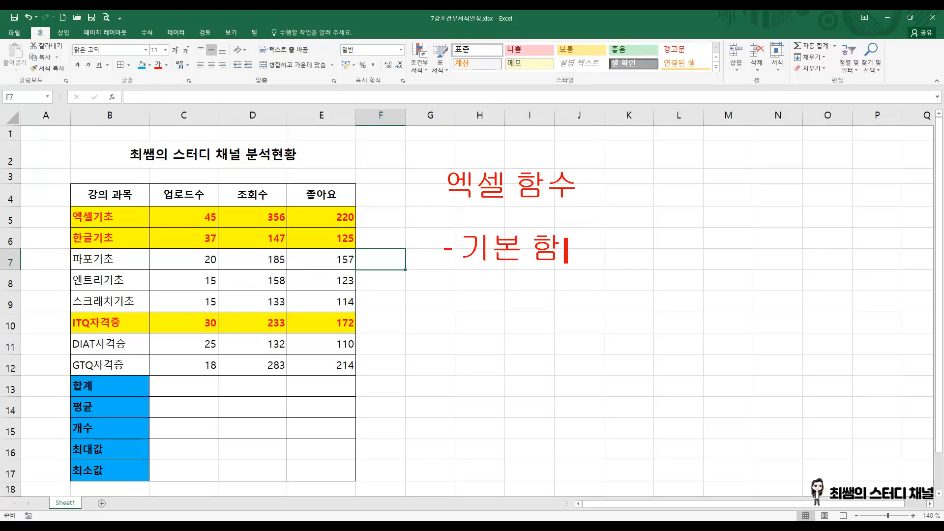
key("Return")
key("Return")
type("-")
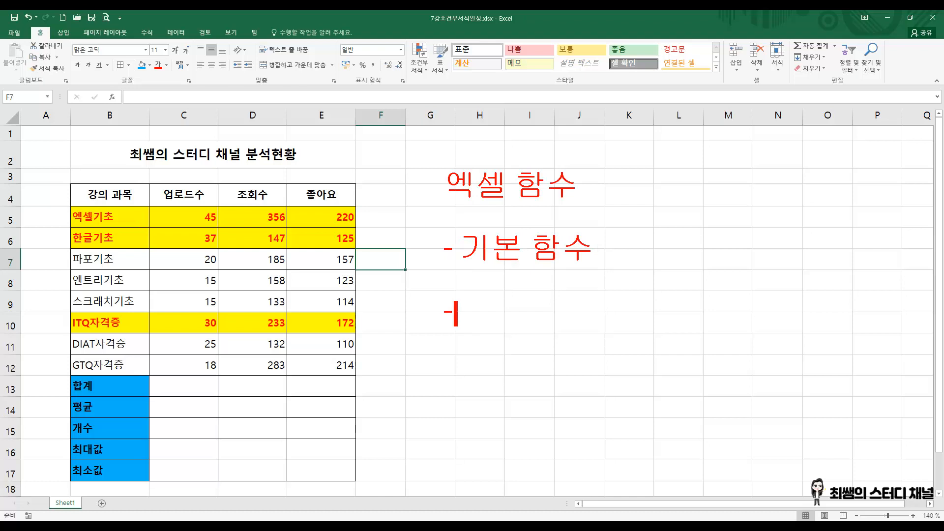
key("Escape")
type("고급 함수")
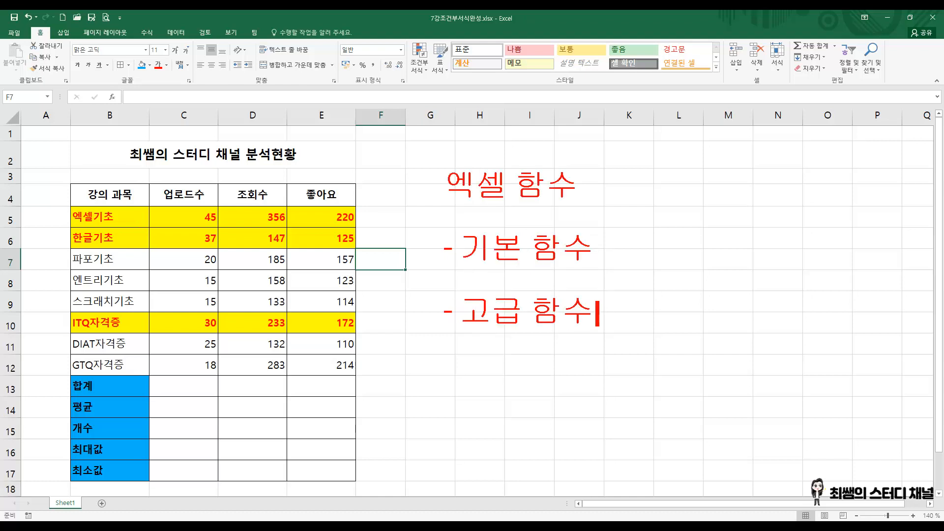
left_click(251, 292)
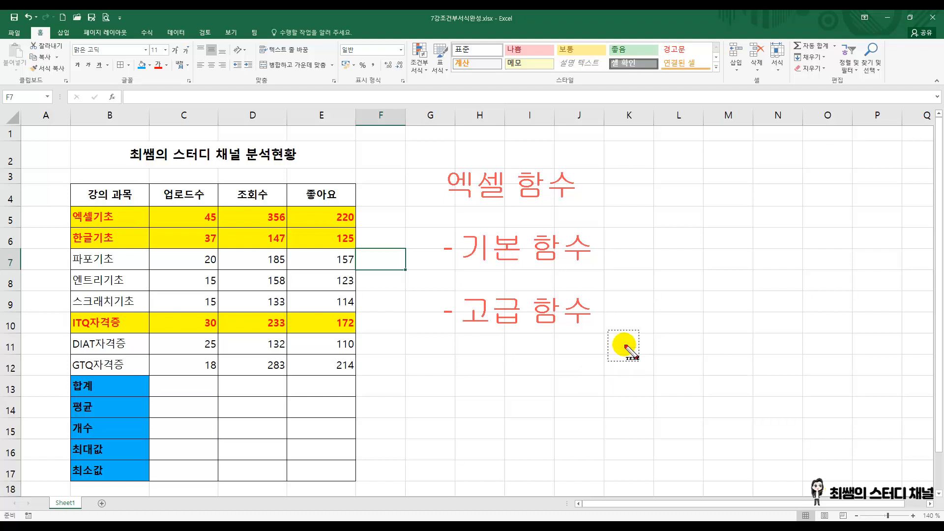
Step: Annotate the "기본 함수" line with ": SUM, AVERAGE, COUNT" and continue it on a second line with "MAX, MIN"
left_click(616, 251)
type(": ")
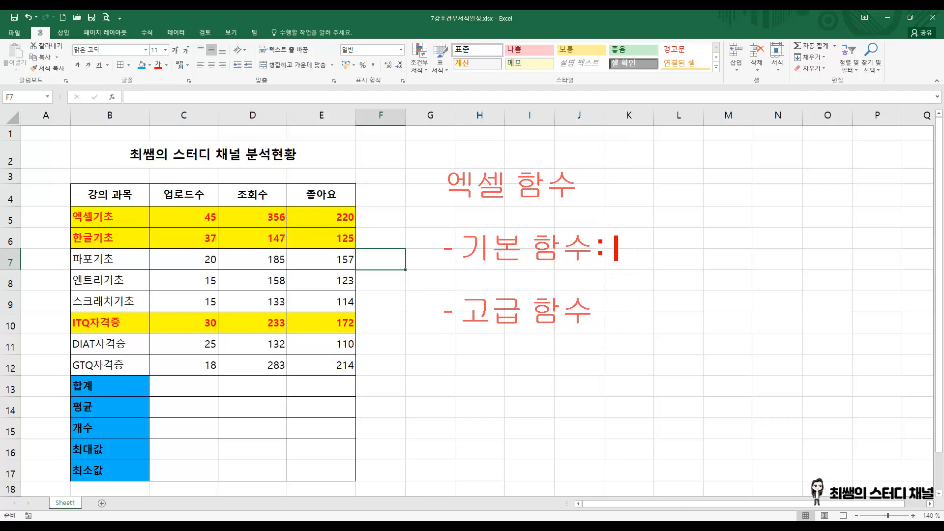
type("SUM")
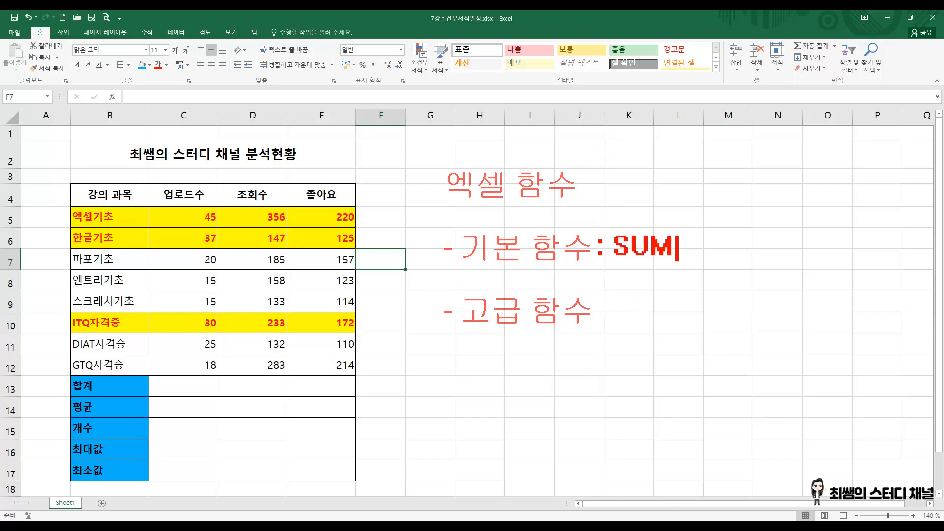
type(", AV")
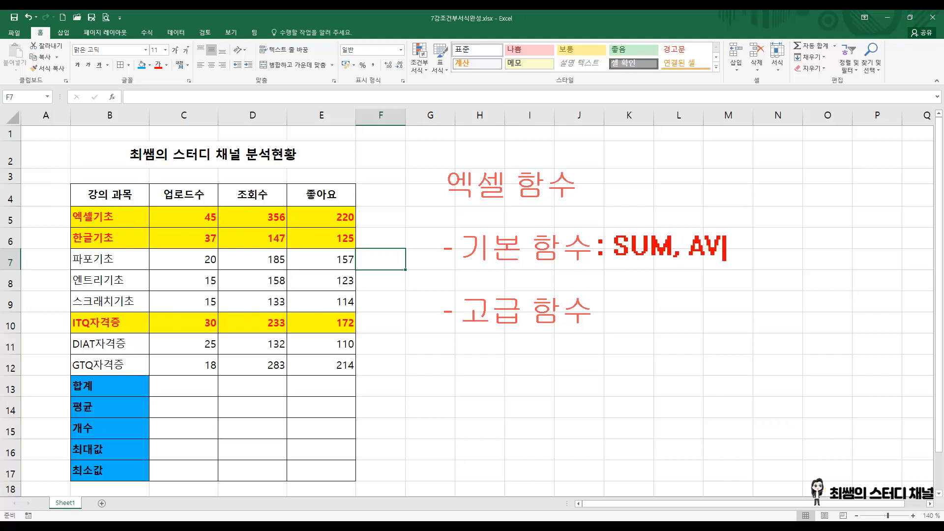
type("ERAGE,")
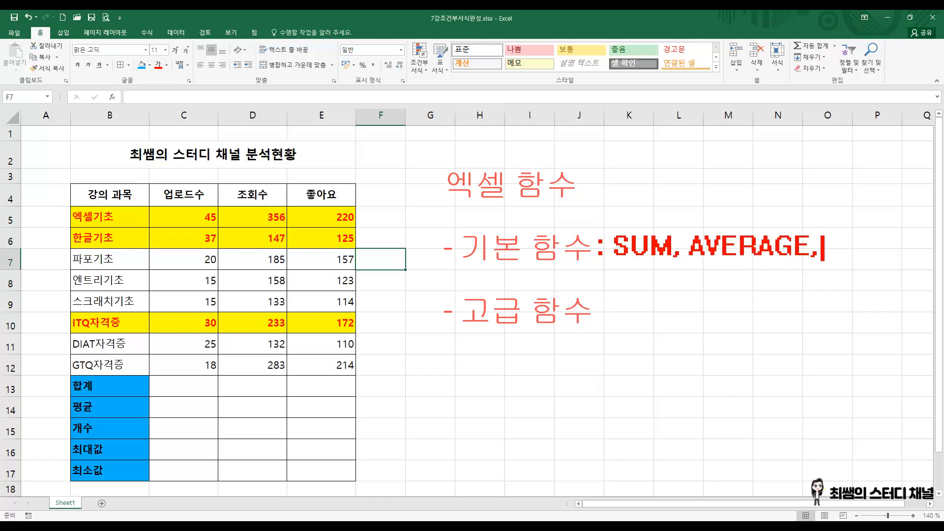
type(" COUNT")
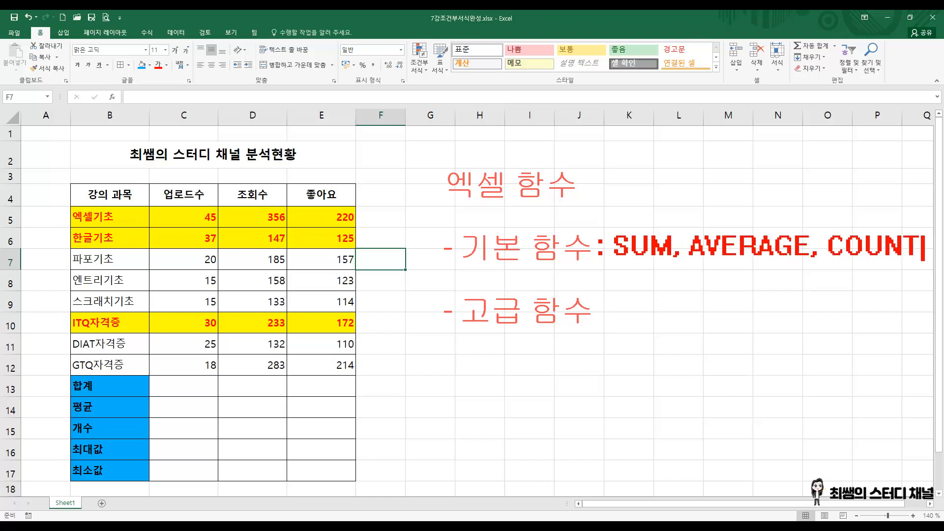
key("Return")
type("M")
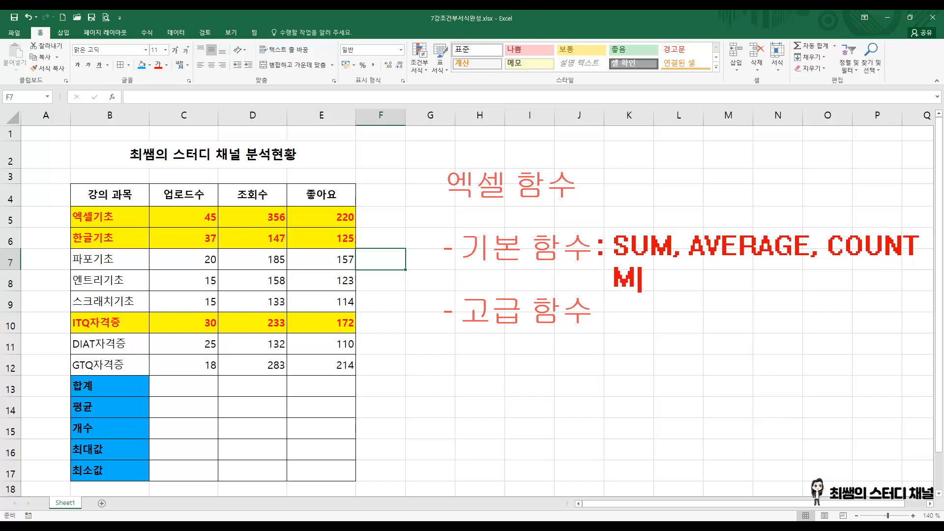
type("AX, MIN")
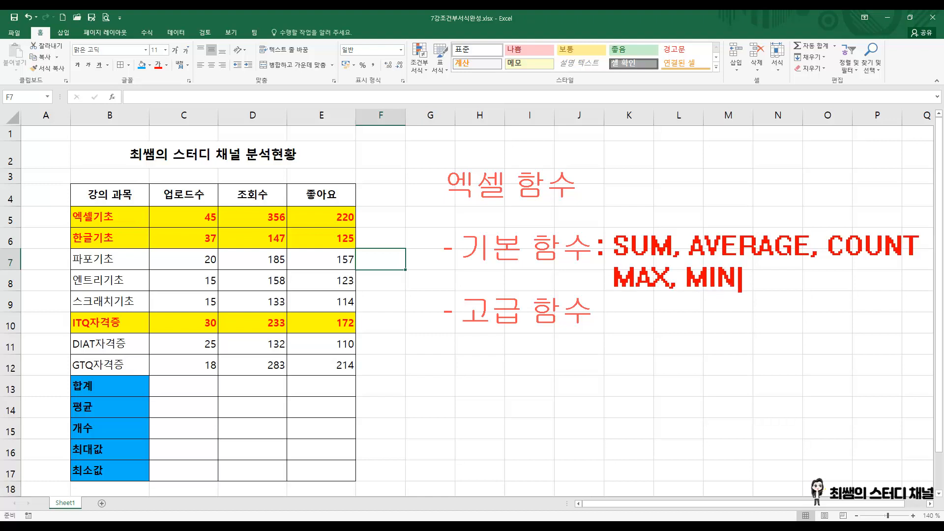
left_click(618, 145)
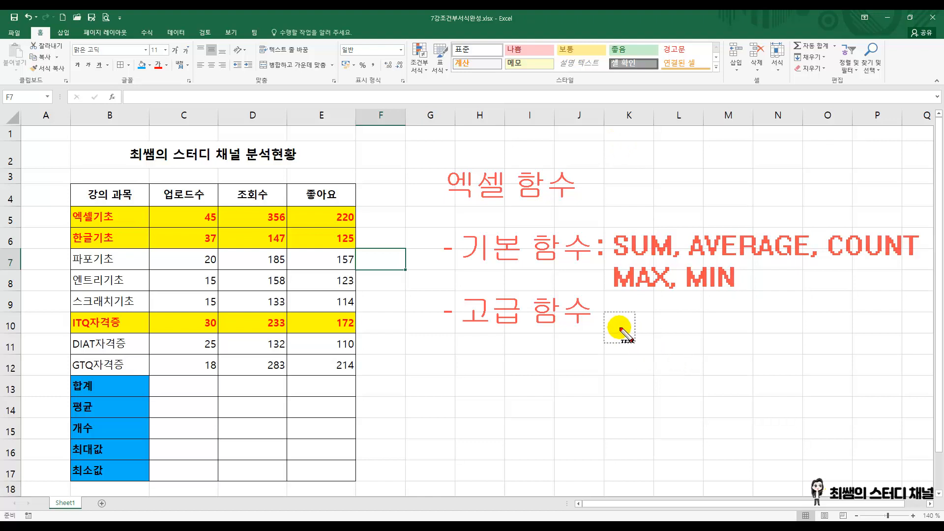
Step: Annotate the "고급 함수" line with ": 5개를 제외한 모든 함수"
left_click(612, 312)
type("ㅣ")
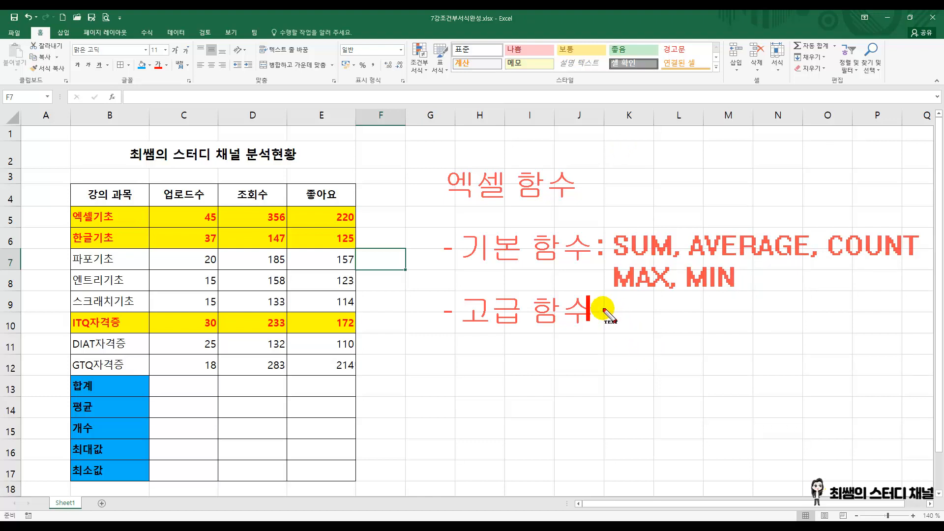
key("BackSpace")
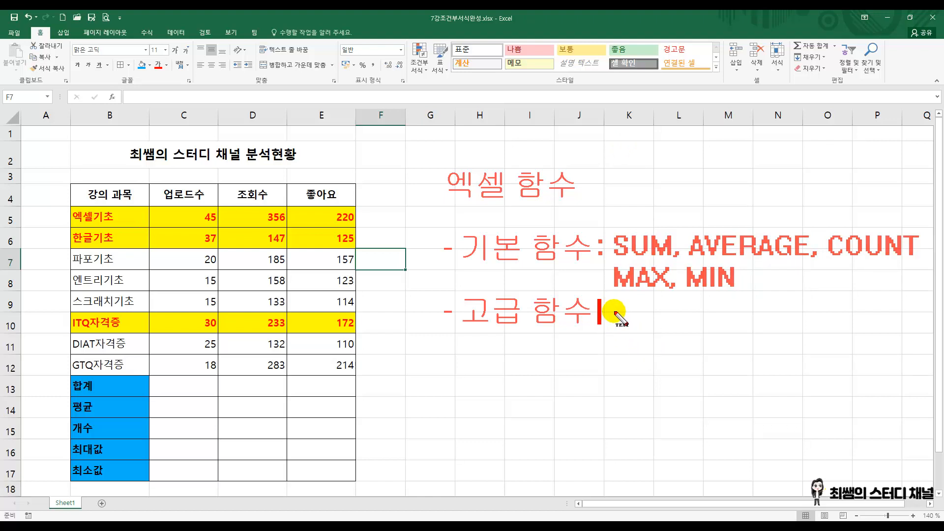
type(": ")
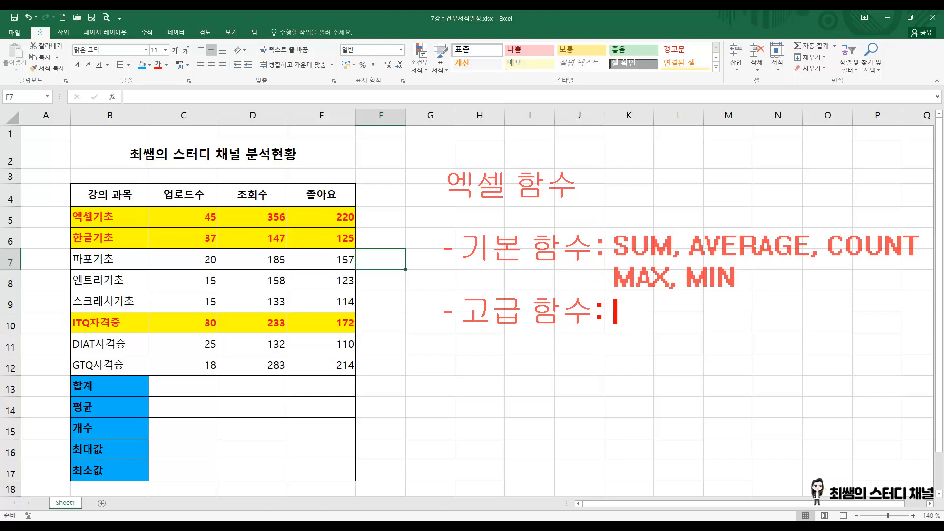
type("5갤")
type("제외한 모든")
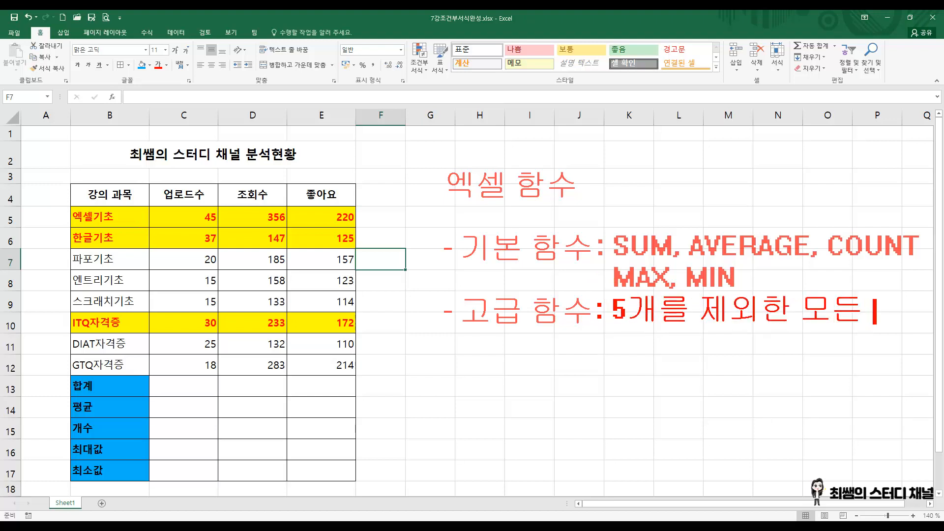
type(" 함수")
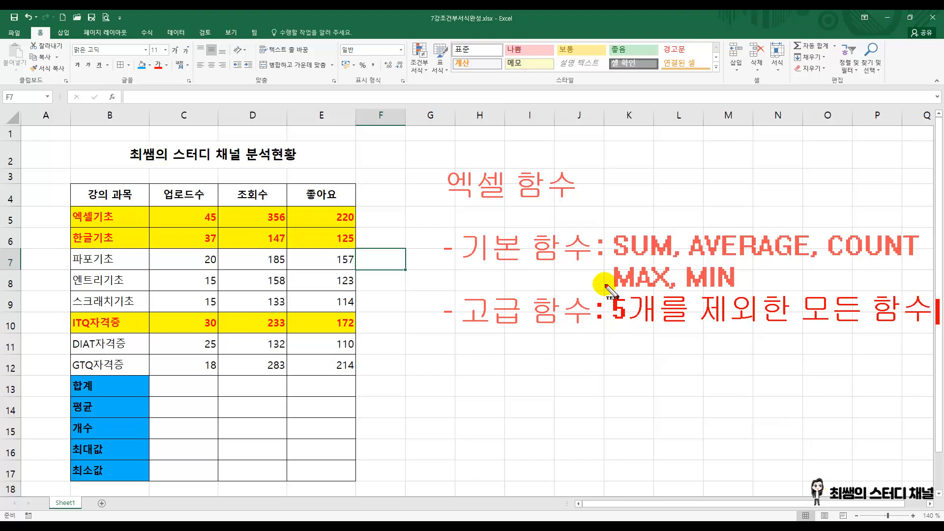
left_click(606, 286)
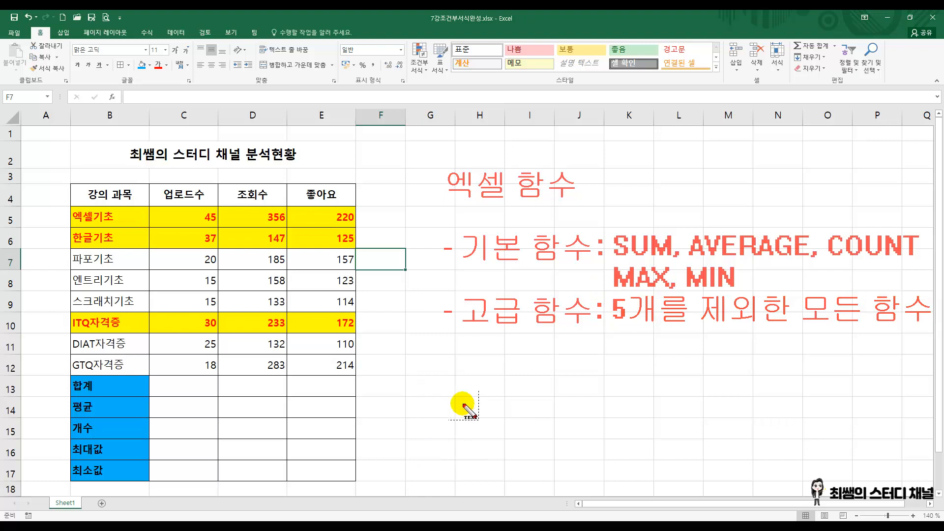
Step: Add a separate annotation line "- 단일 함수 : 함수를 1개만 사용" below the two function categories
left_click(455, 382)
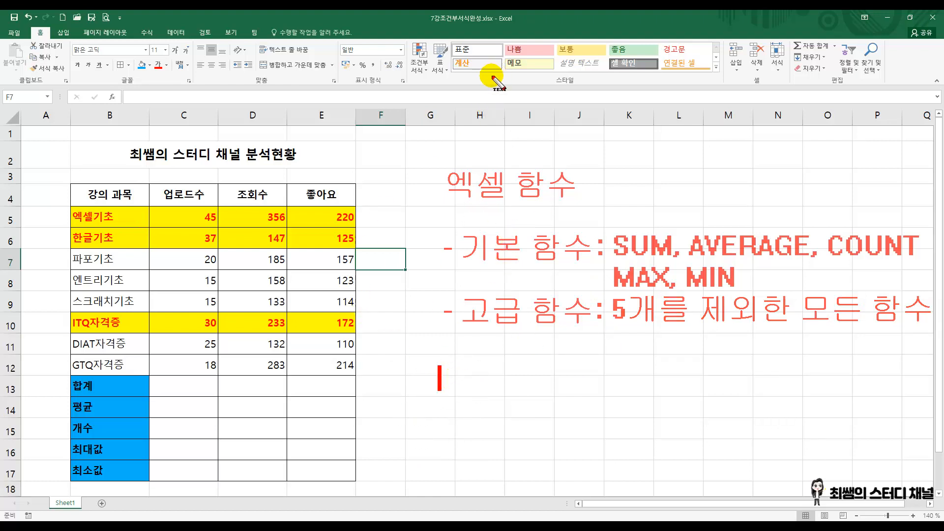
type("- ")
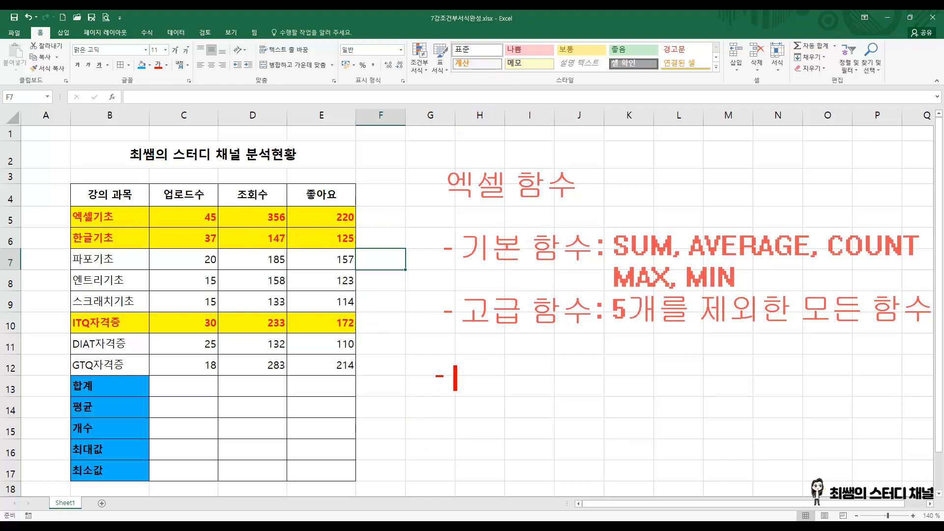
type("단일 함")
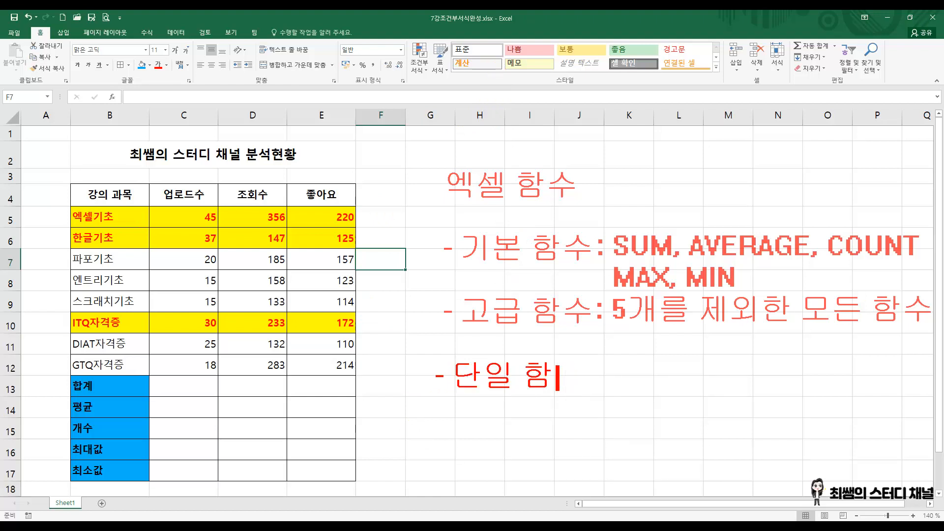
type("수 : ")
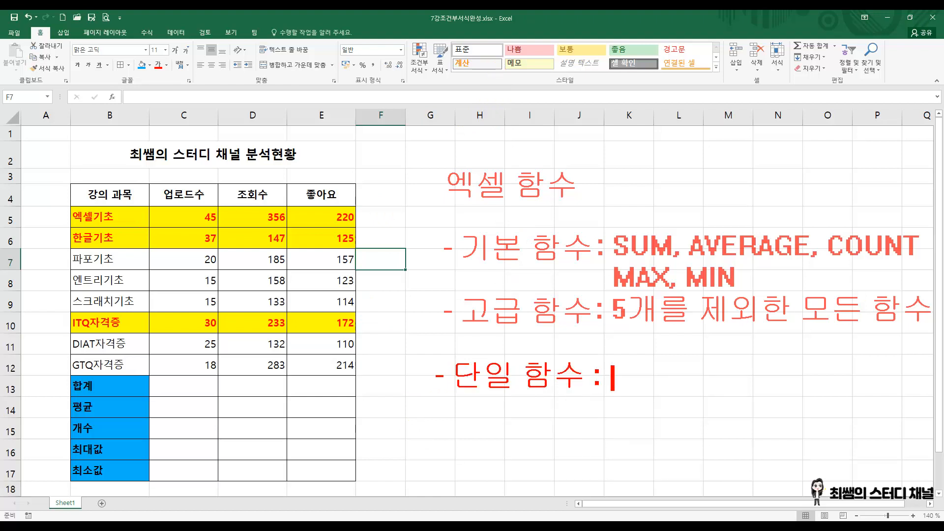
type("함수를 1개")
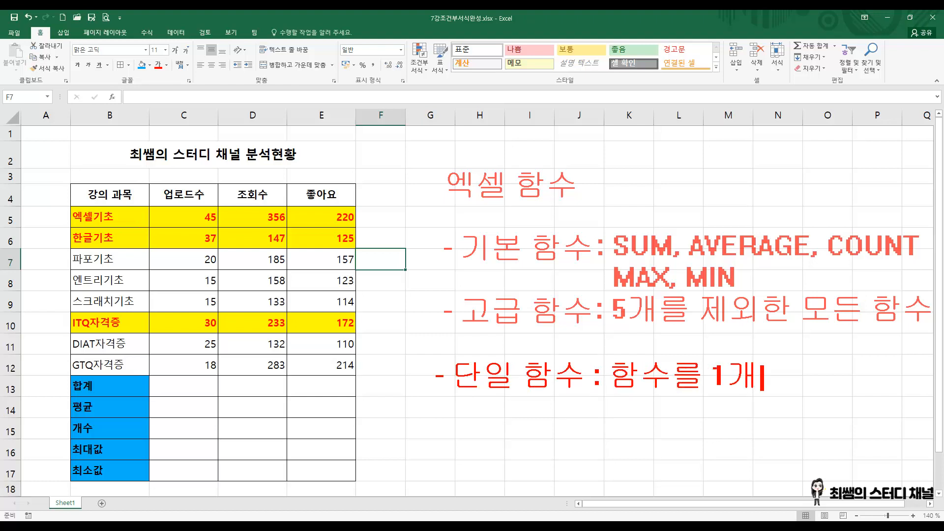
type("만 사용")
key("Return")
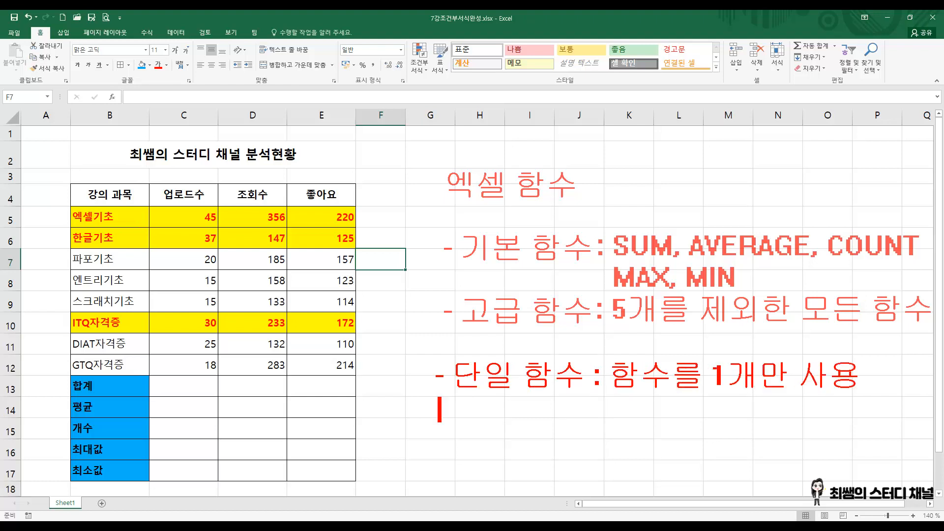
Step: Add the annotation line "- 다중 함수 : 함수를 여러개 사용" and clear all on-screen annotations
type("- 다중")
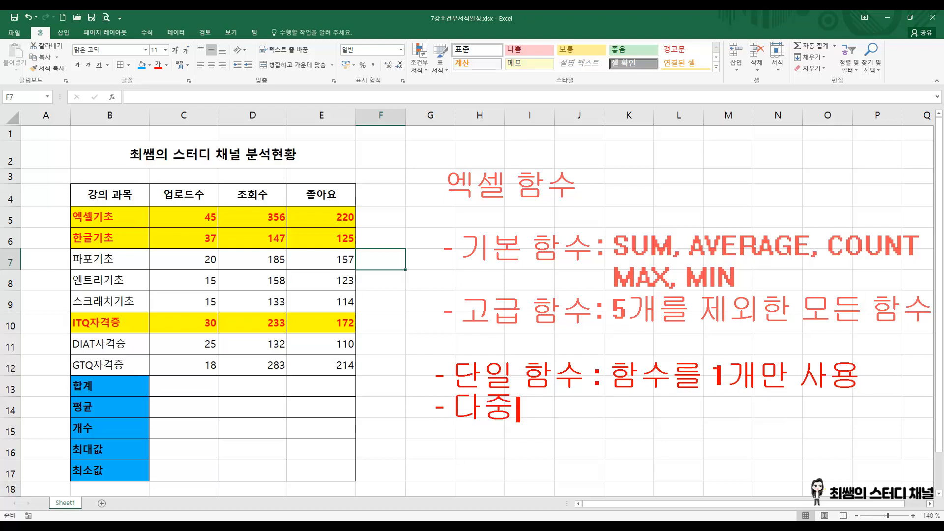
type(" 함수 :")
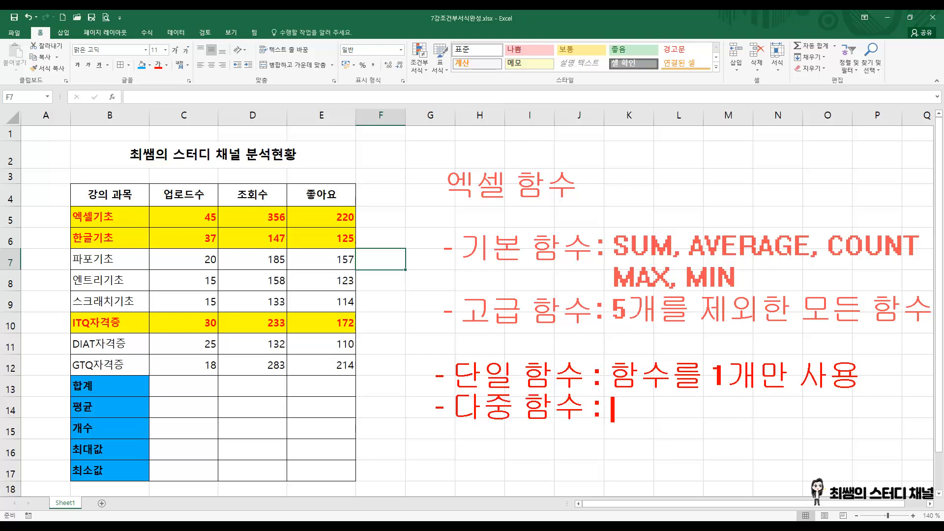
type(" 함수를 여러개")
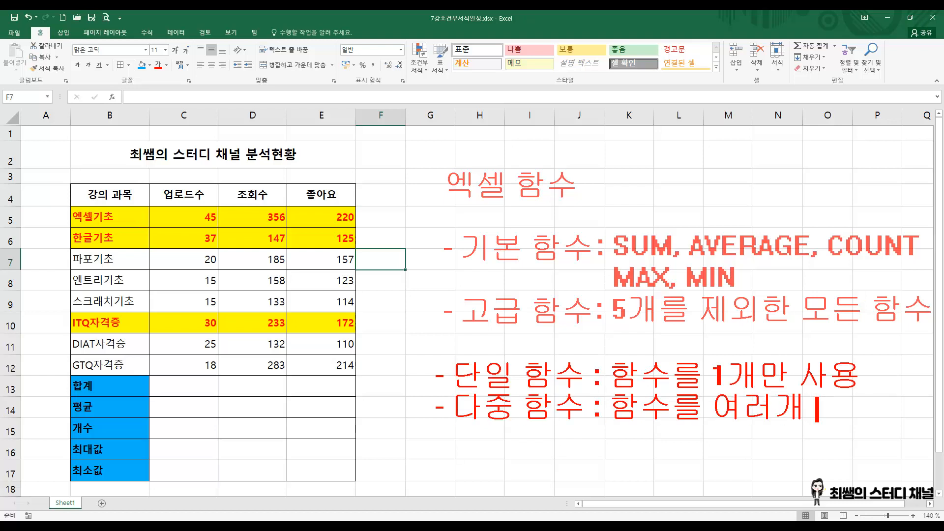
type(" 사용")
left_click(492, 77)
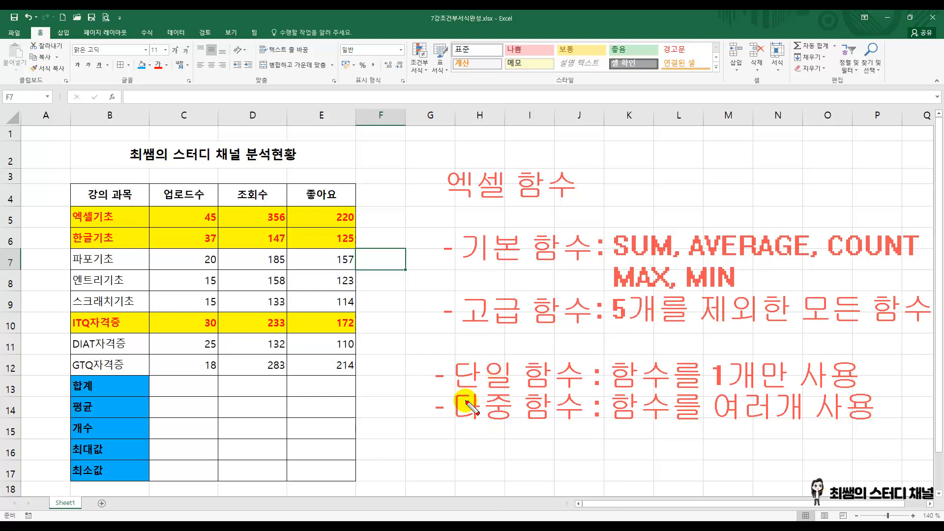
key("Escape")
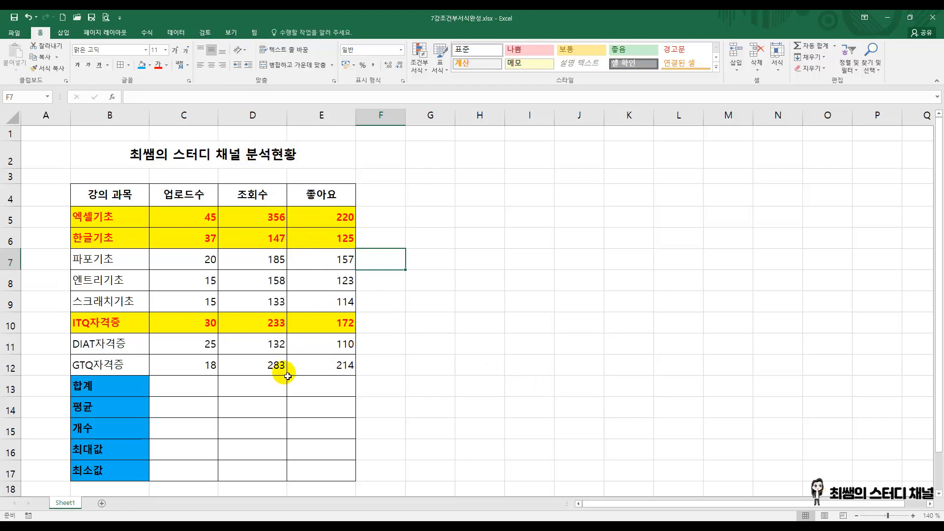
Step: Select C13, outline the values in C5:E12 and the sum cells C13:E13 column by column with red rectangles, and clear the marks
left_click(174, 389)
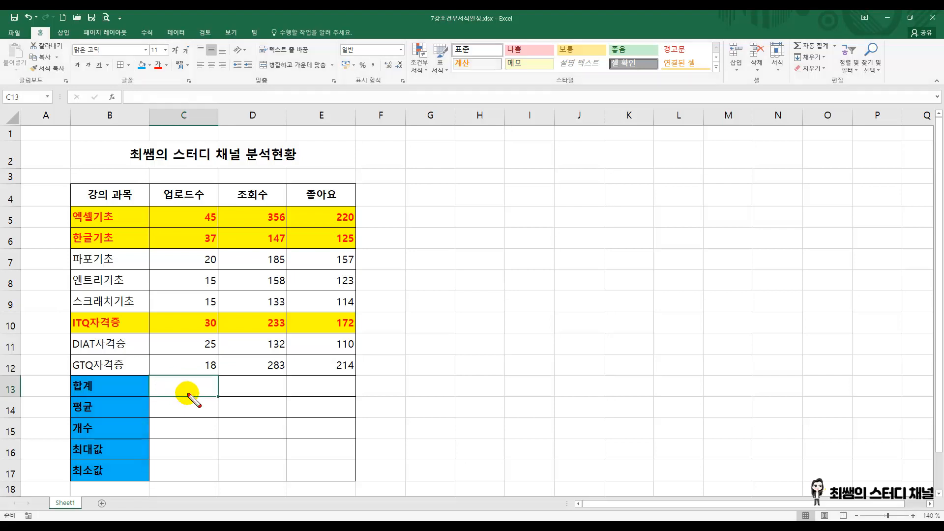
mouse_move(196, 208)
left_mouse_down()
mouse_move(209, 233)
mouse_move(219, 375)
left_mouse_up()
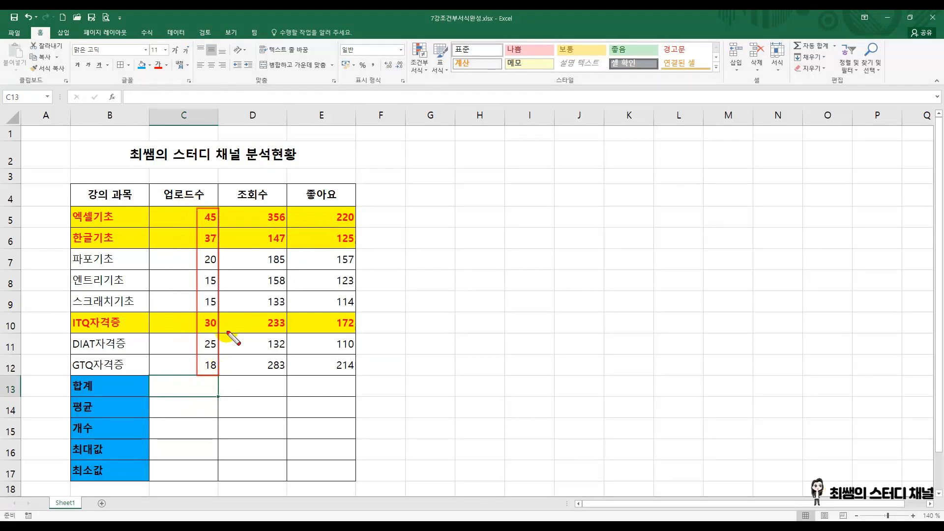
left_click_drag(160, 386, 202, 389)
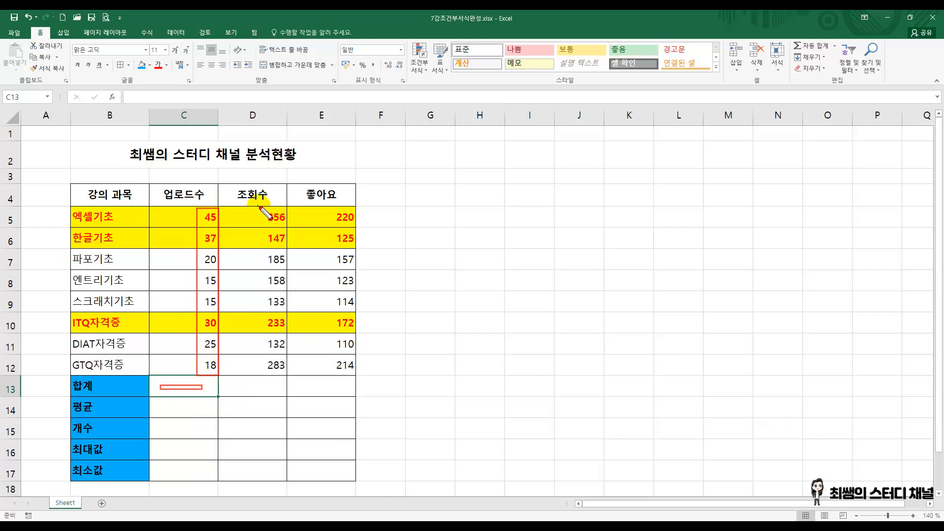
mouse_move(259, 206)
left_mouse_down()
mouse_move(295, 289)
mouse_move(302, 375)
mouse_move(286, 374)
mouse_move(281, 391)
left_mouse_up()
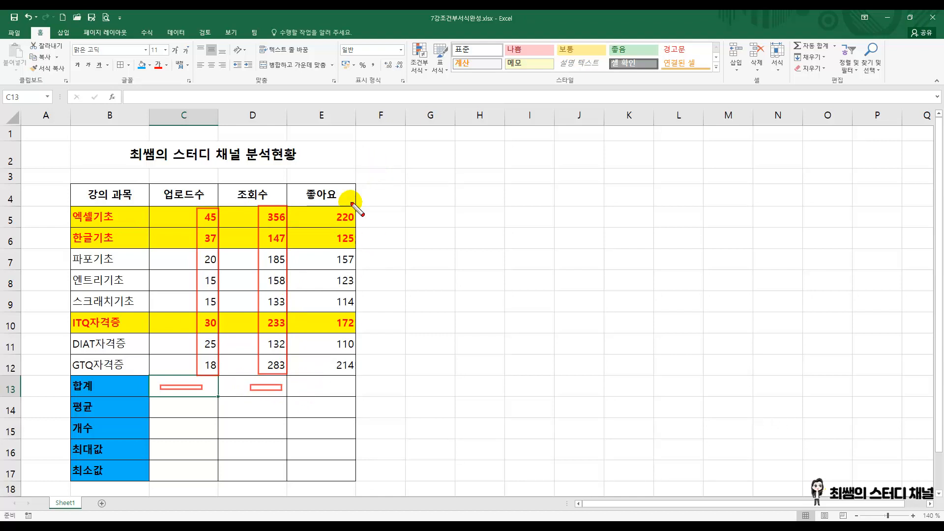
mouse_move(328, 207)
left_mouse_down()
mouse_move(356, 295)
mouse_move(361, 375)
mouse_move(351, 390)
left_mouse_up()
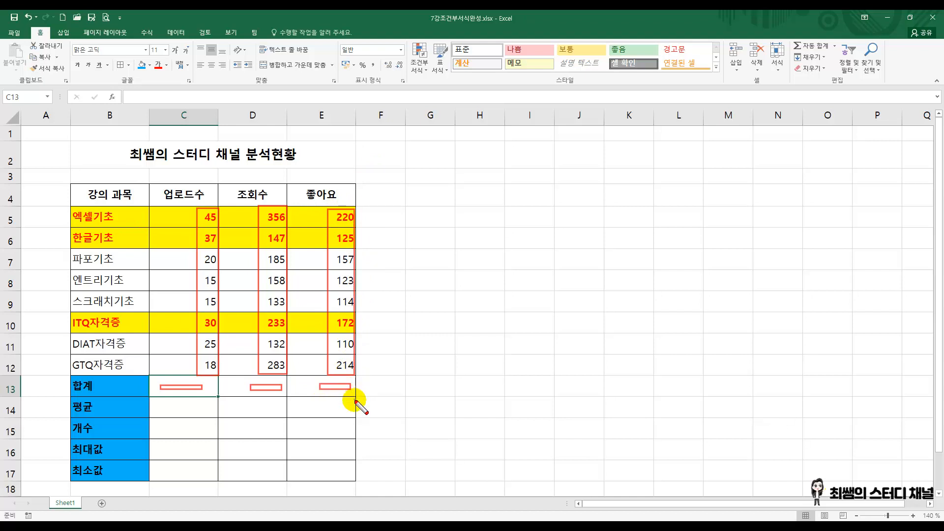
key("Escape")
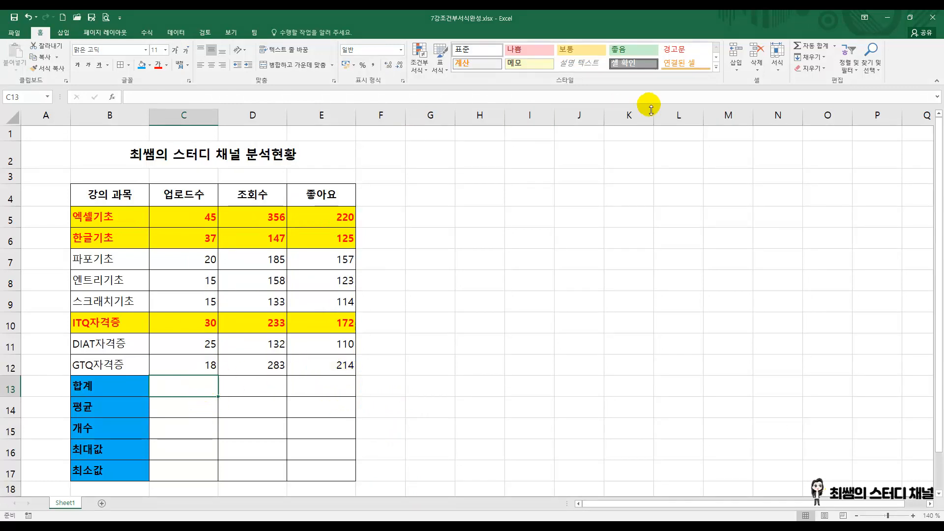
left_click(836, 47)
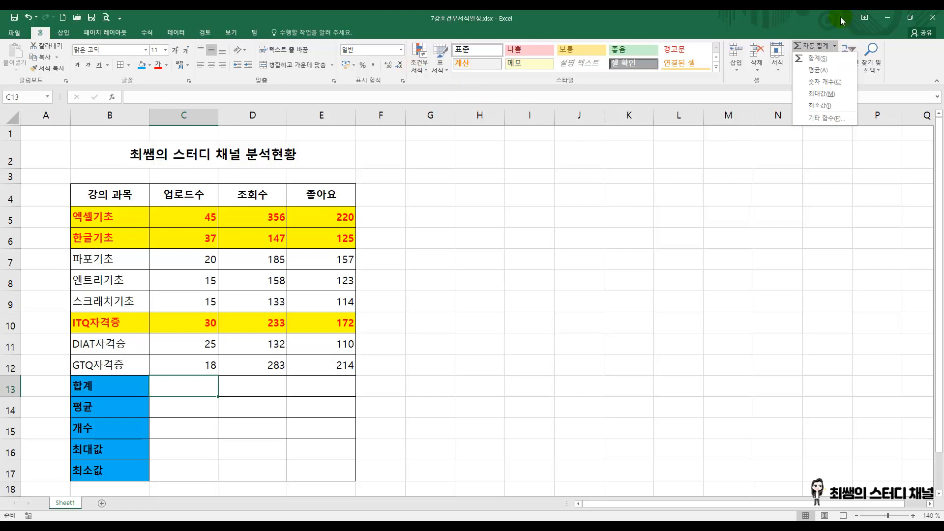
left_click(915, 63)
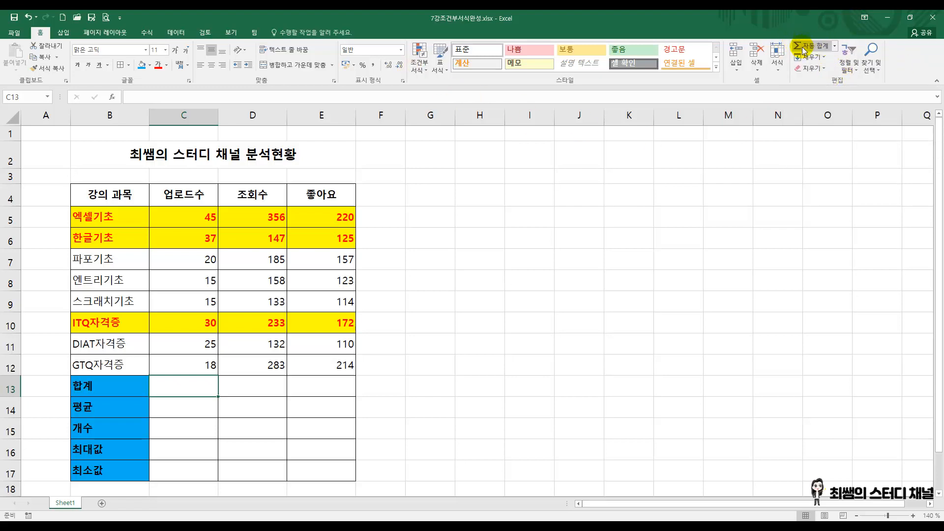
left_click(835, 46)
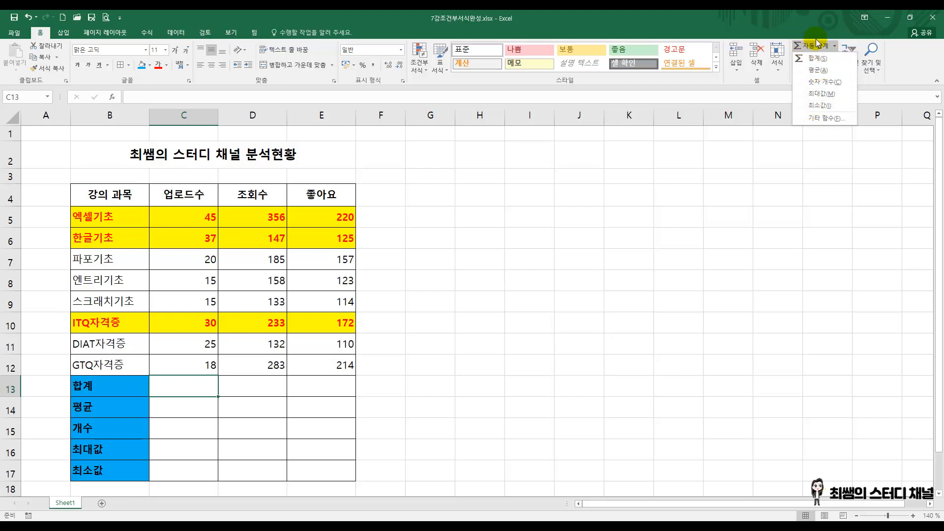
left_click(834, 46)
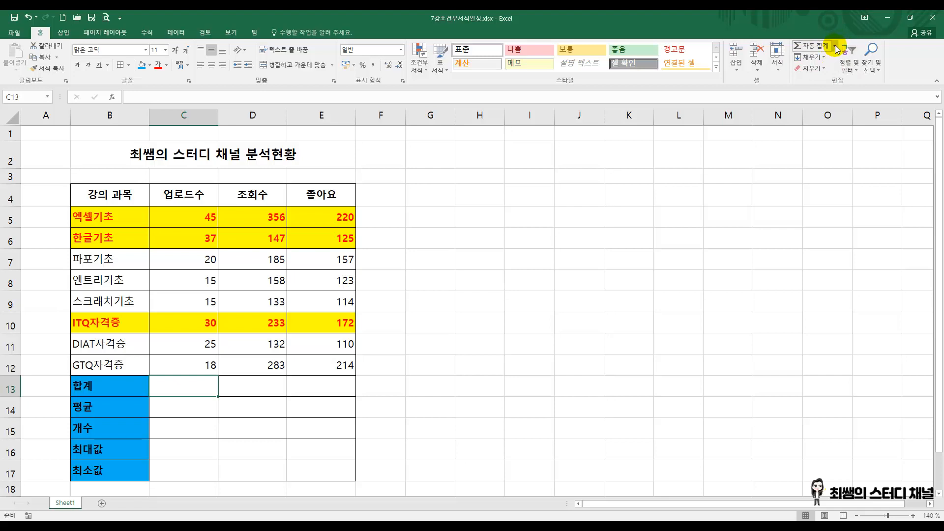
Step: Calculate the sum of the upload counts C5:C12 in C13 with AutoSum
left_click(835, 48)
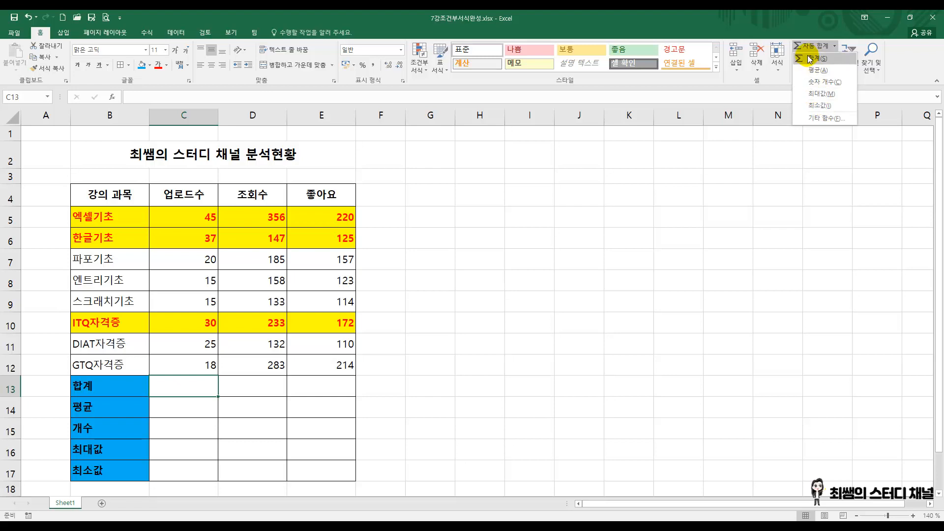
left_click(825, 61)
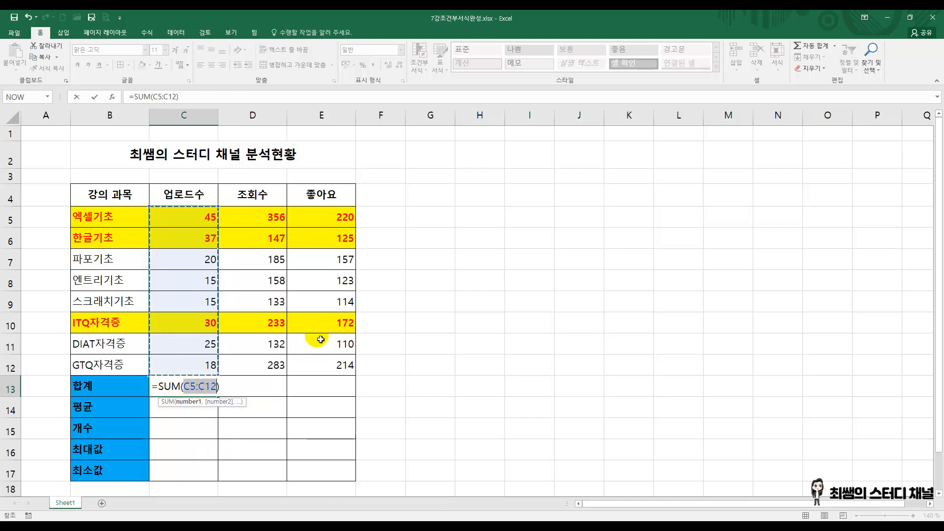
key("Return")
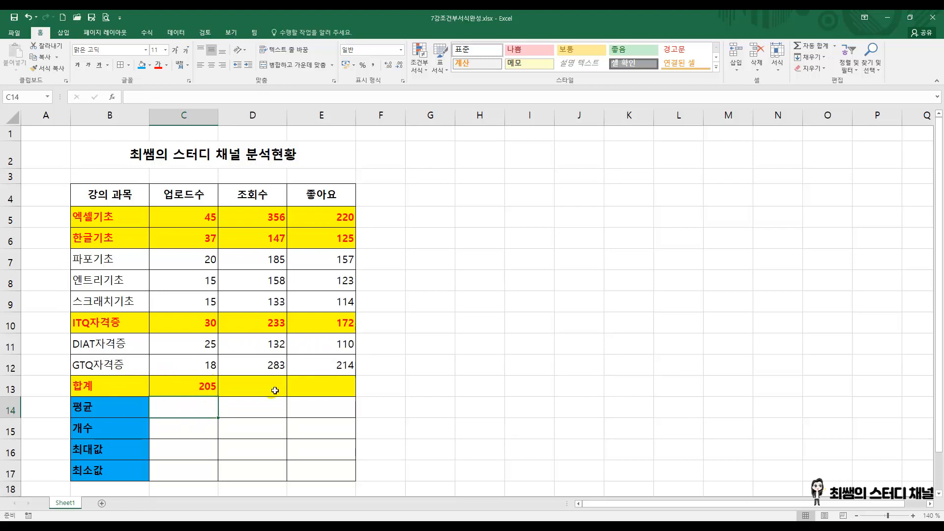
Step: Clear the conditional formatting rules from the summary rows B13:E17 and select C13
left_click(107, 216)
left_click_drag(107, 215, 323, 367)
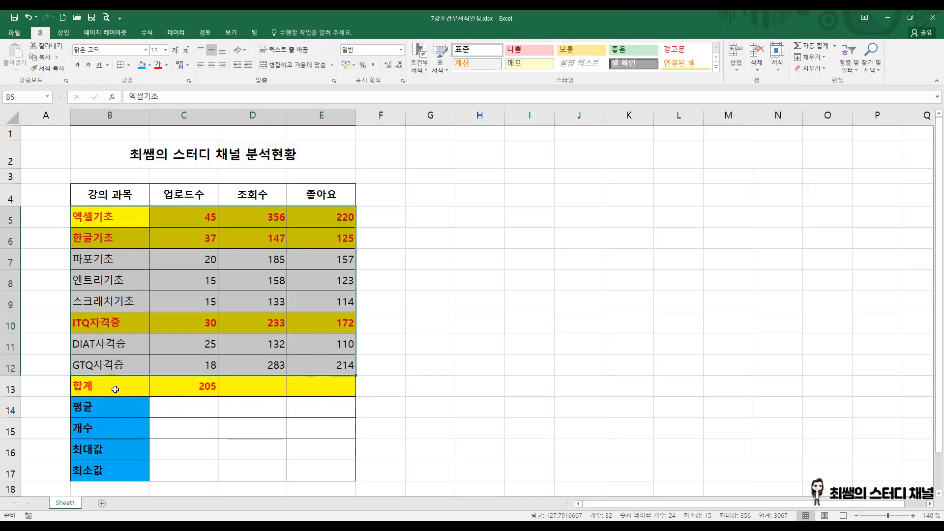
left_click_drag(113, 388, 326, 474)
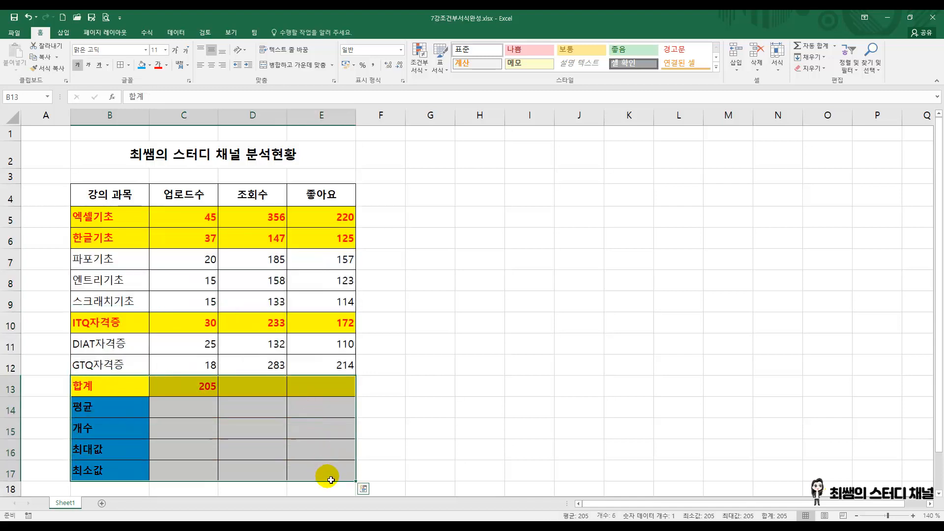
left_click(419, 64)
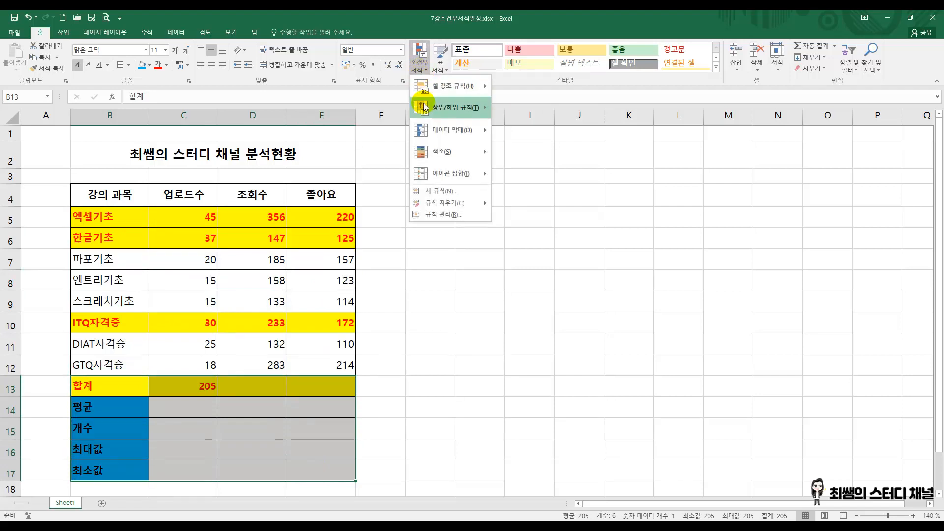
left_click(533, 202)
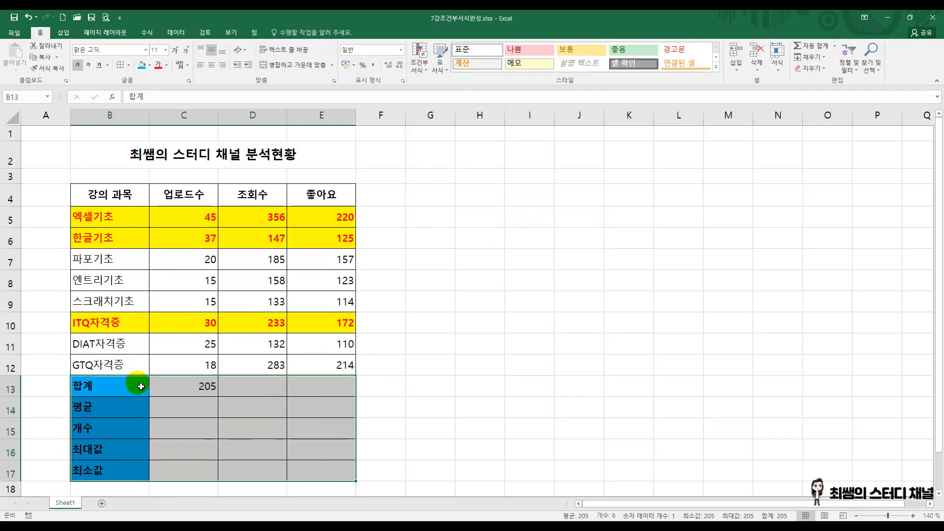
left_click(421, 62)
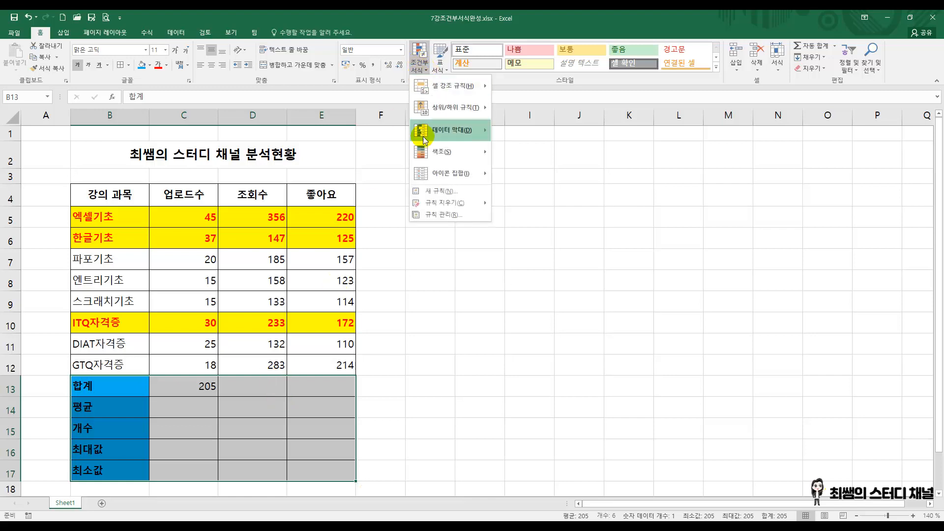
mouse_move(433, 203)
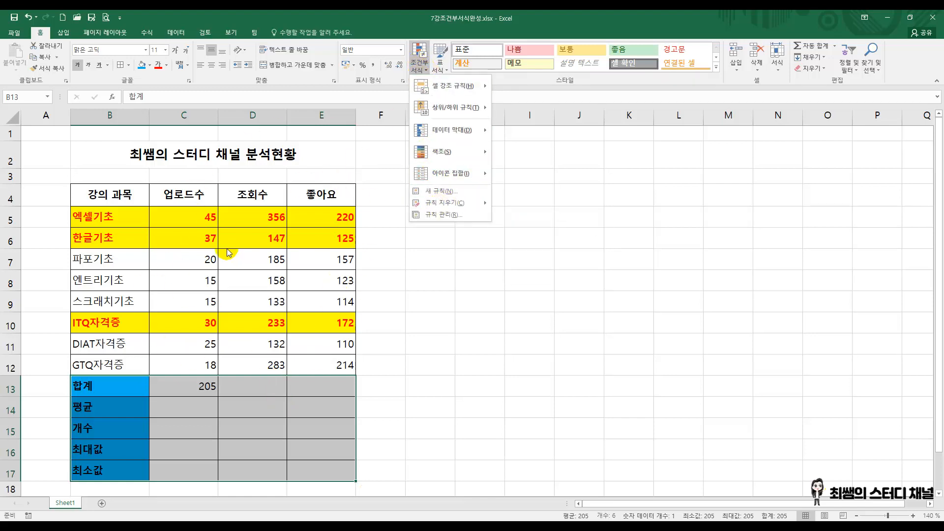
left_click(420, 268)
left_click(215, 382)
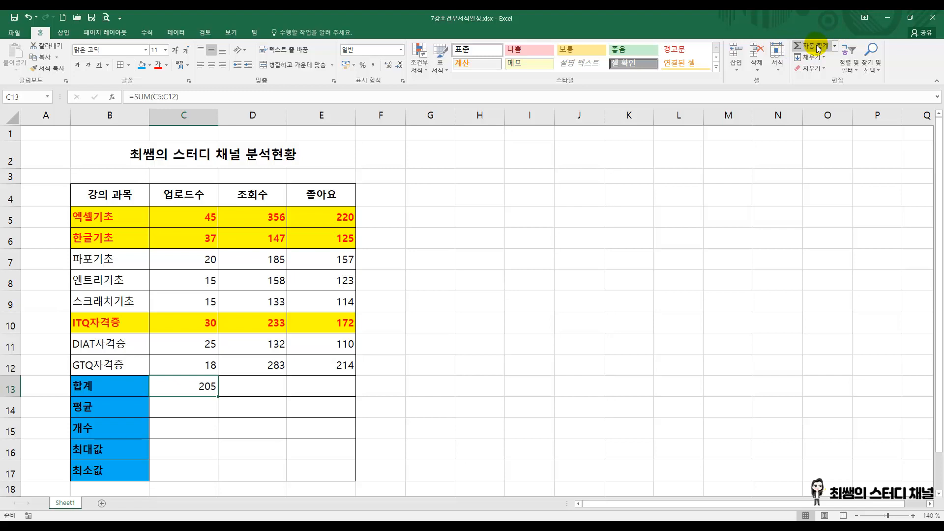
Step: Write the on-screen annotation "SUM : 합을 구하는 함수" beside the table
key("ctrl+2")
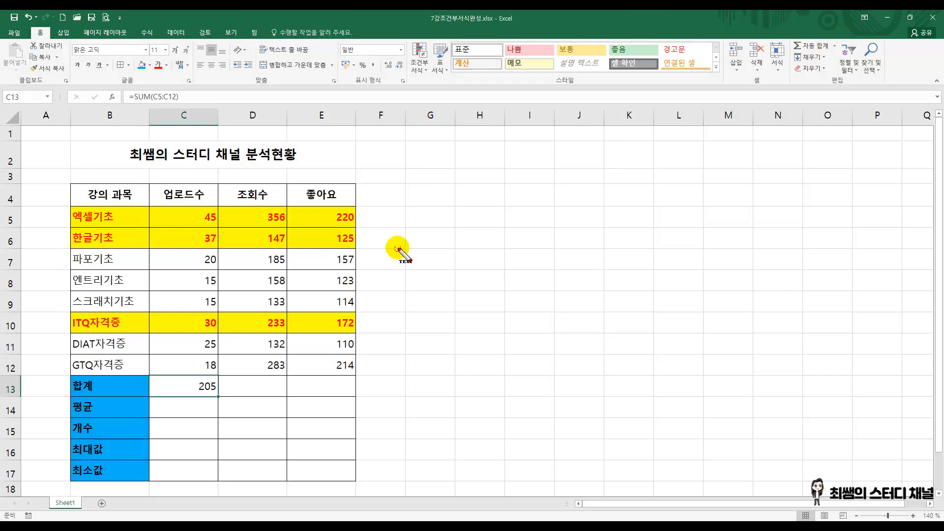
left_click(431, 206)
type("네")
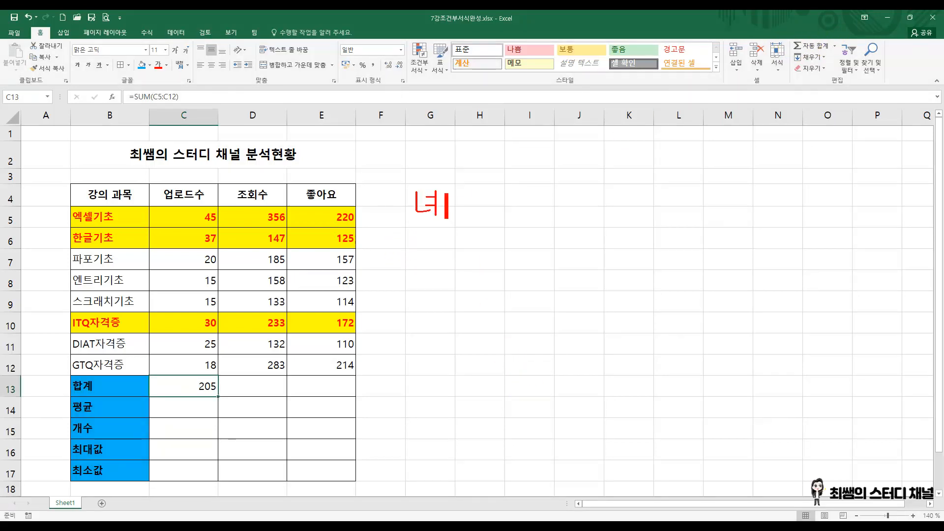
key("BackSpace")
type("SUM")
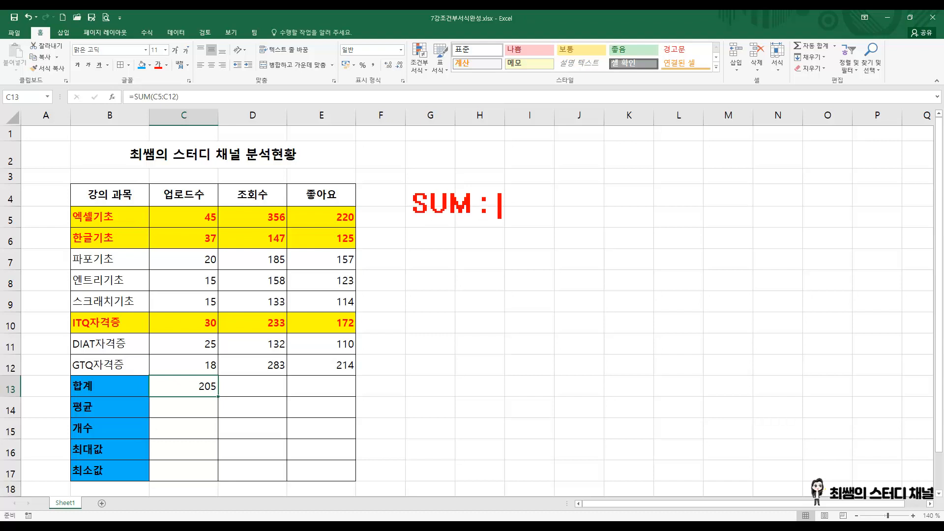
type(" : 합을 ")
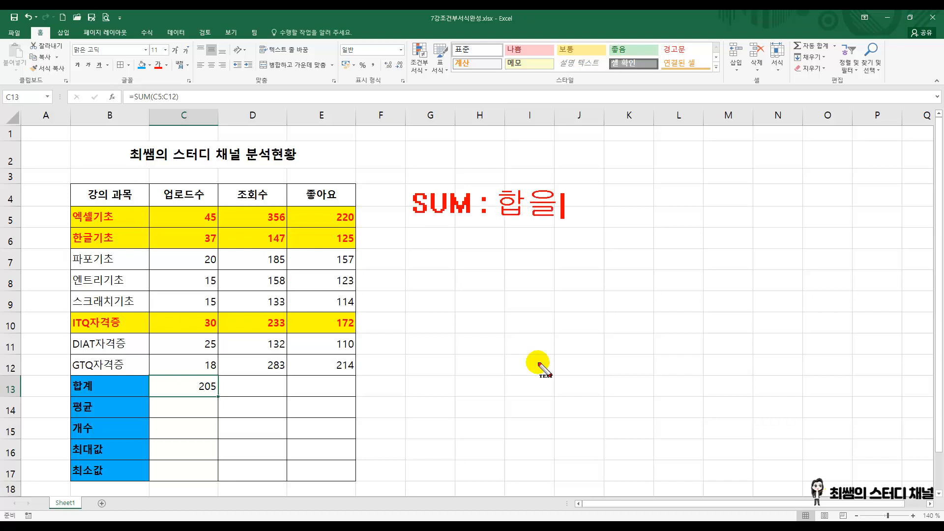
type("구하는 함수")
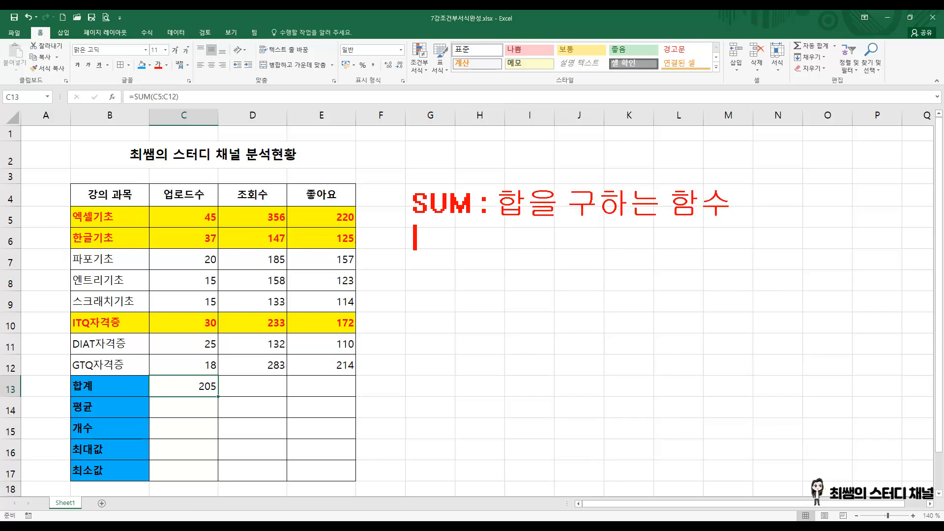
type("함수식")
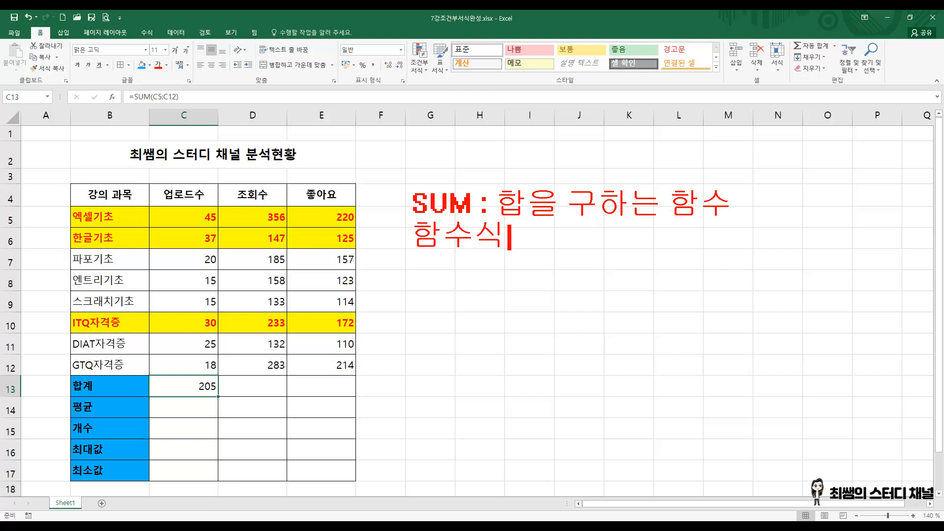
type(" : SUM")
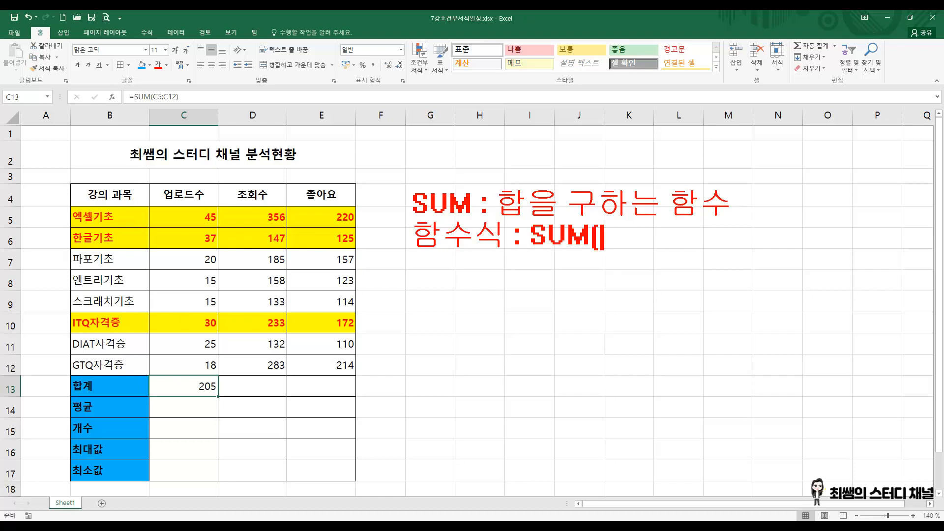
type("(여여")
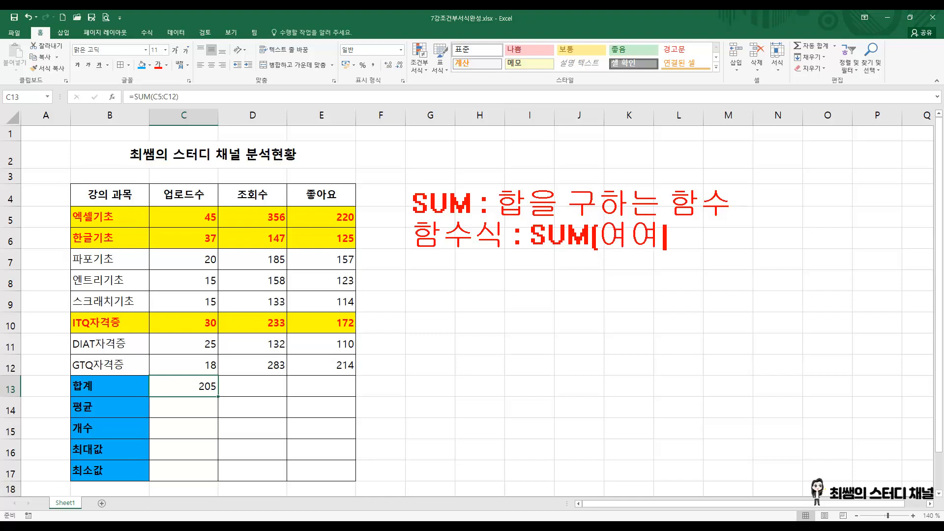
Step: Add the annotation line "함수식 : SUM(영역)" below the SUM description and clear all on-screen annotations
key("BackSpace")
key("BackSpace")
type("영여ㄱ)")
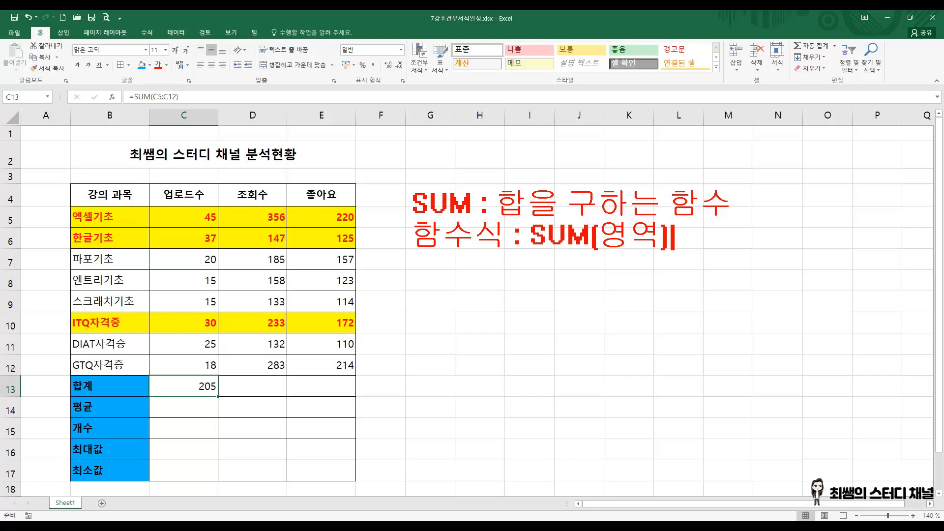
left_click(539, 363)
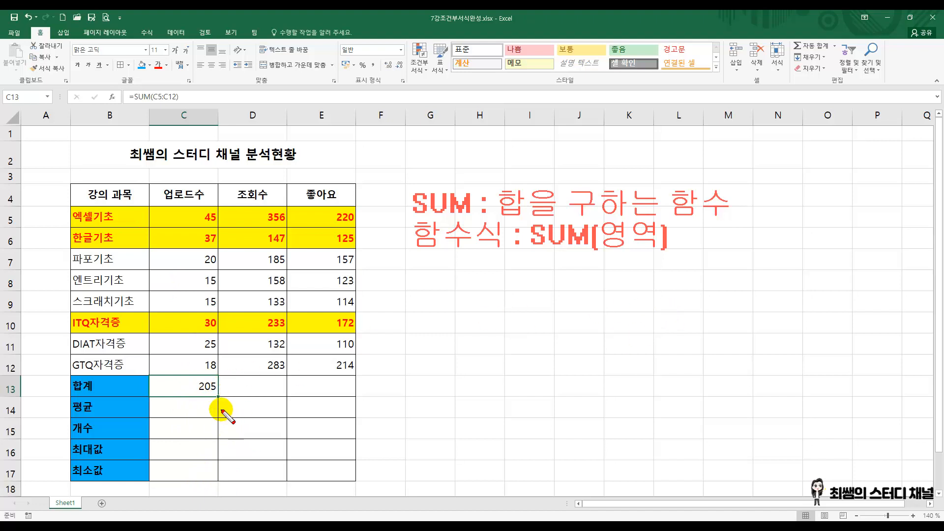
key("Escape")
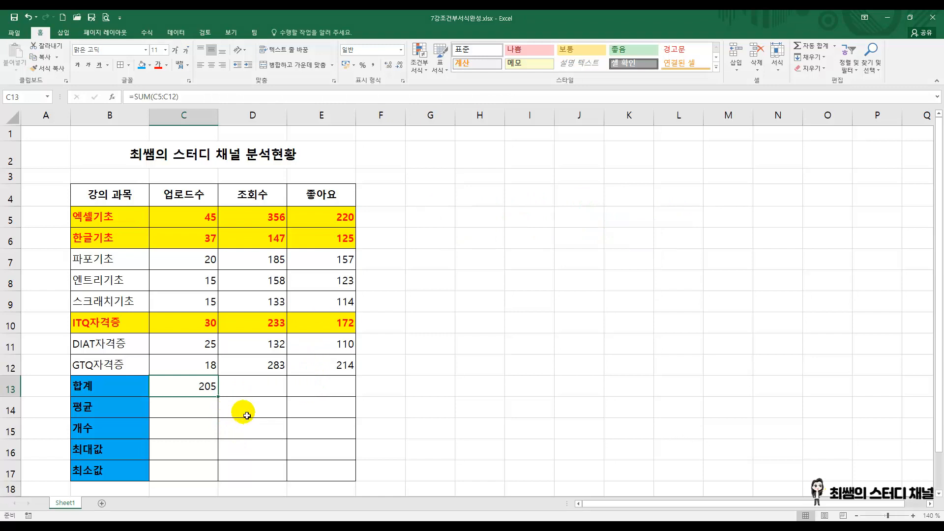
Step: Examine the individual upload counts in C5:C12 one by one, followed by the sum formula in C13
left_click(206, 220)
left_click(210, 241)
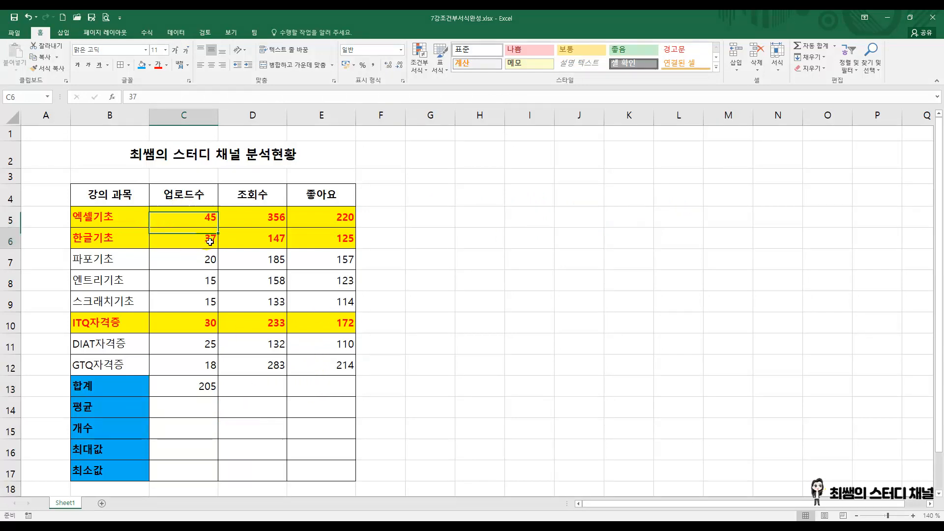
left_click(211, 261)
left_click(210, 282)
left_click(210, 301)
left_click(210, 323)
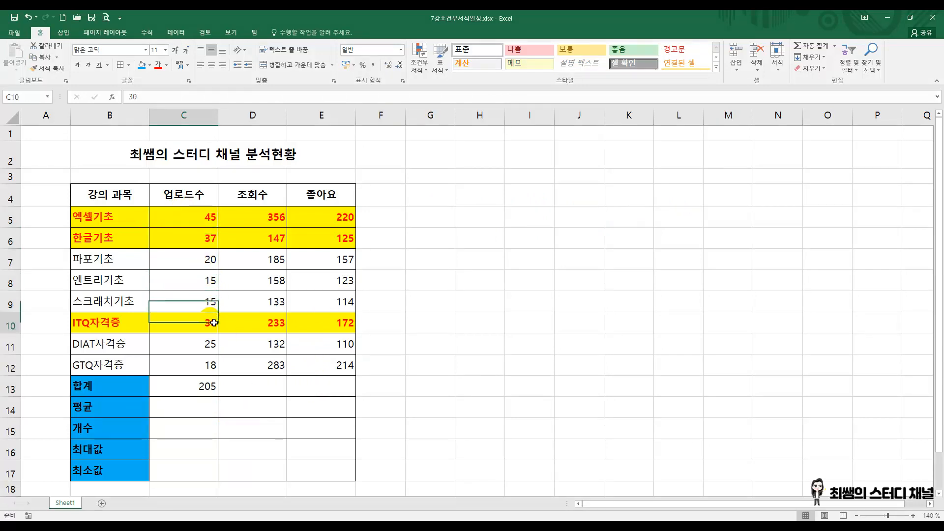
left_click(210, 344)
left_click(210, 365)
left_click(209, 218)
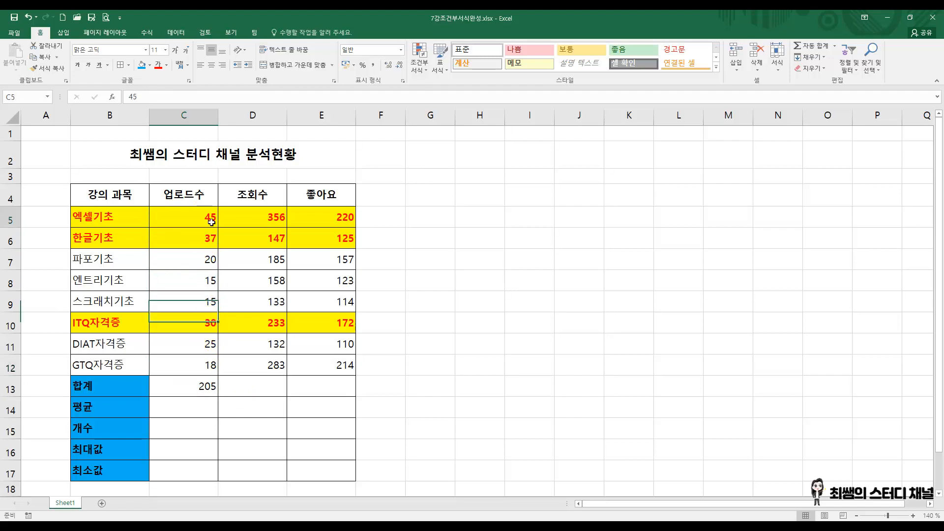
left_click(209, 243)
left_click(210, 261)
left_click(210, 281)
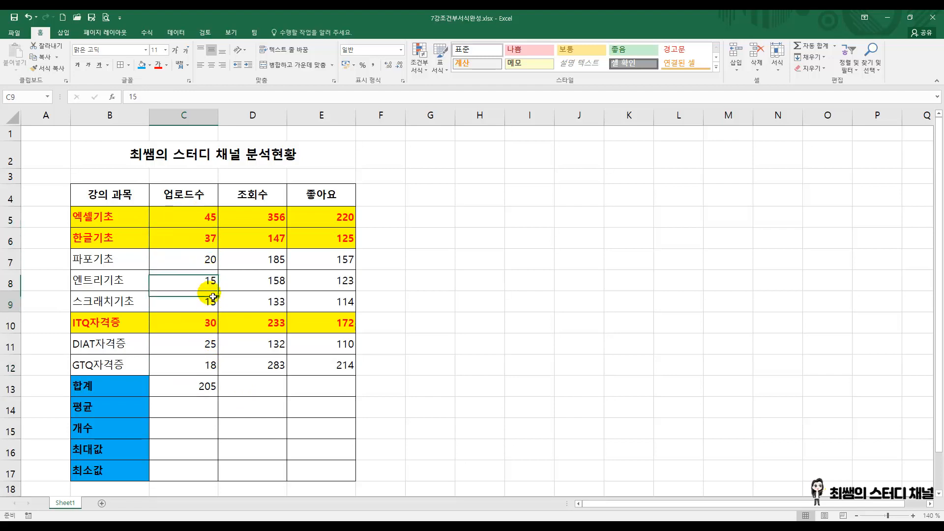
left_click(210, 302)
left_click(213, 221)
left_click(212, 240)
left_click(211, 256)
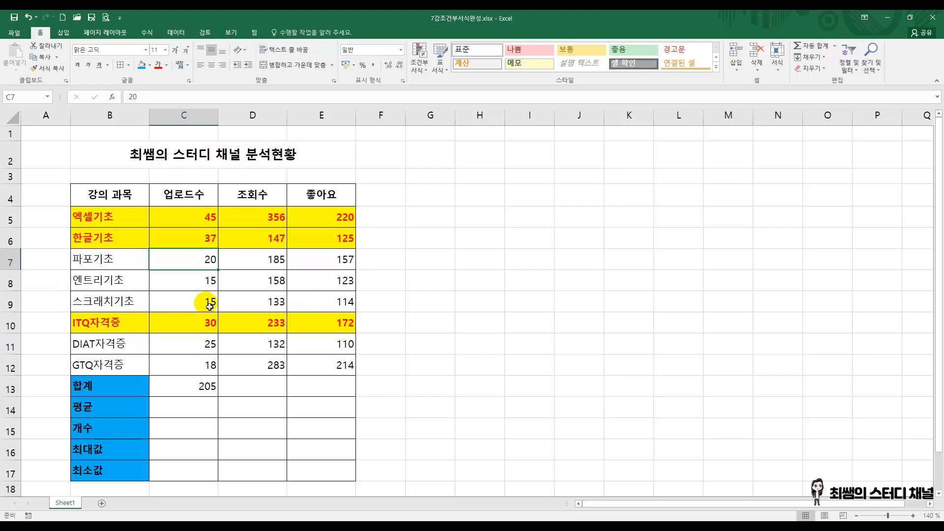
left_click(187, 388)
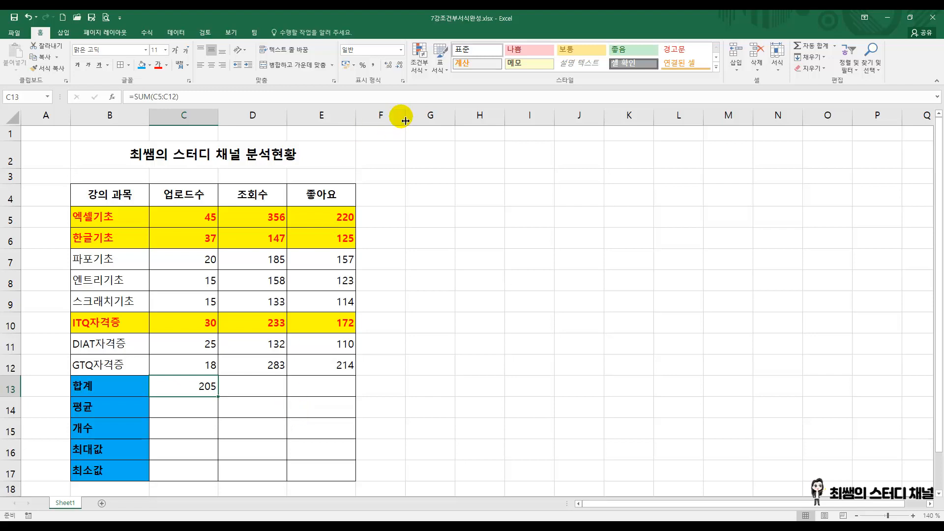
Step: Narrow column F, widen column G, and enter =45+37+20+15+15+30+25+18 in G5
left_click_drag(406, 118, 572, 143)
left_click(416, 223)
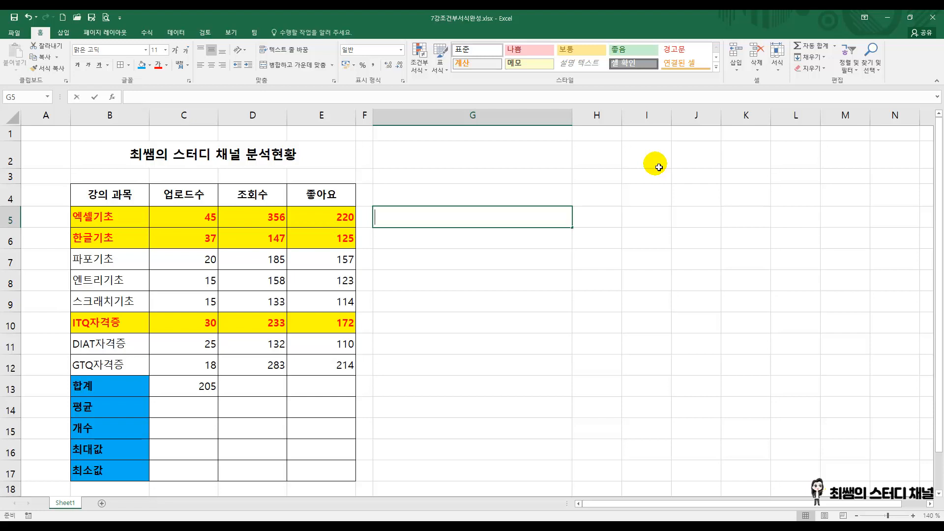
type("=45+37+20+15+15+30+25+18")
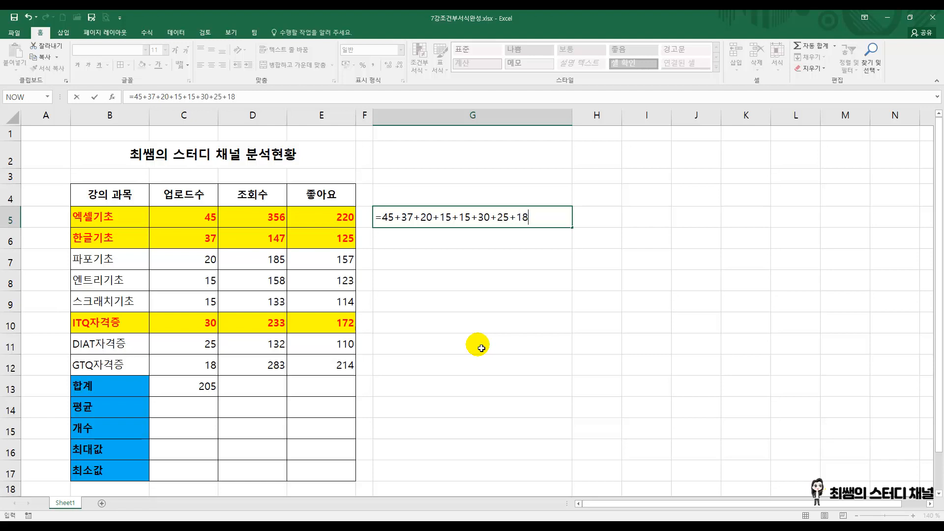
key("Return")
left_click(520, 214)
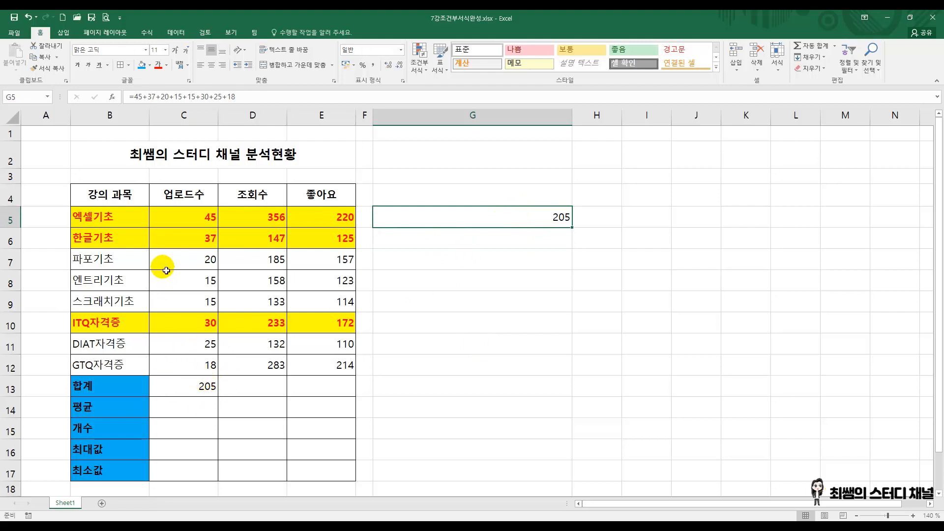
Step: Set the 엑셀기초 upload count in C5 to 50 and check the SUM formula cell C13
left_click(202, 219)
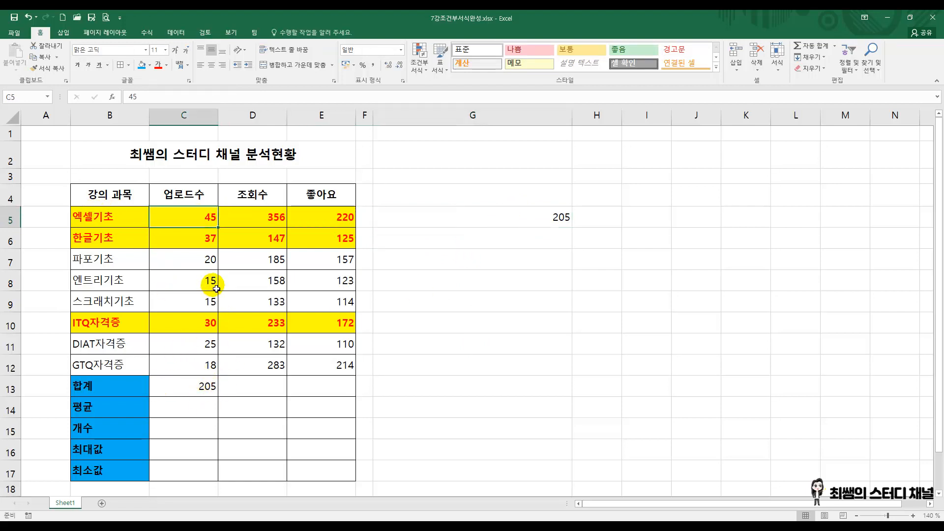
type("50")
key("Return")
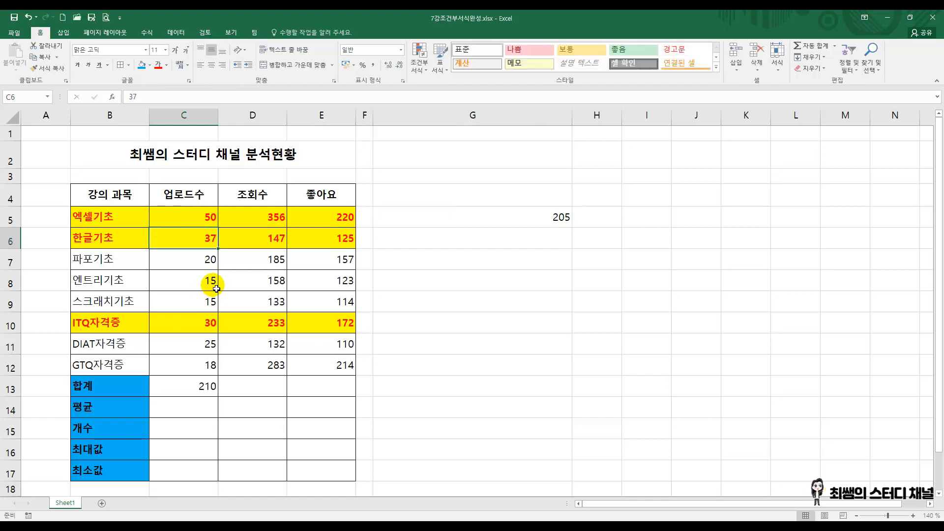
left_click(208, 386)
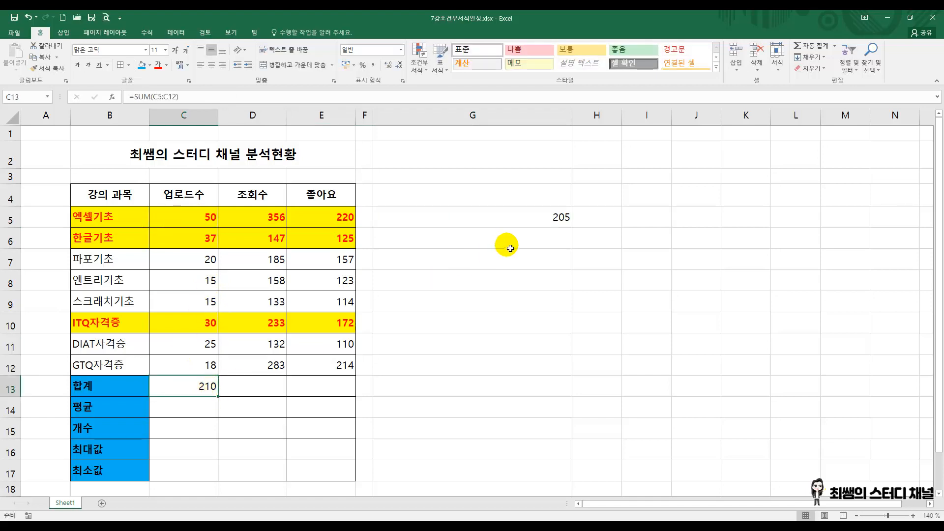
Step: Replace the formula in G5 with the cell-reference addition =C5+C6+C7+C8+C9+C10+C11+C12
left_click(525, 215)
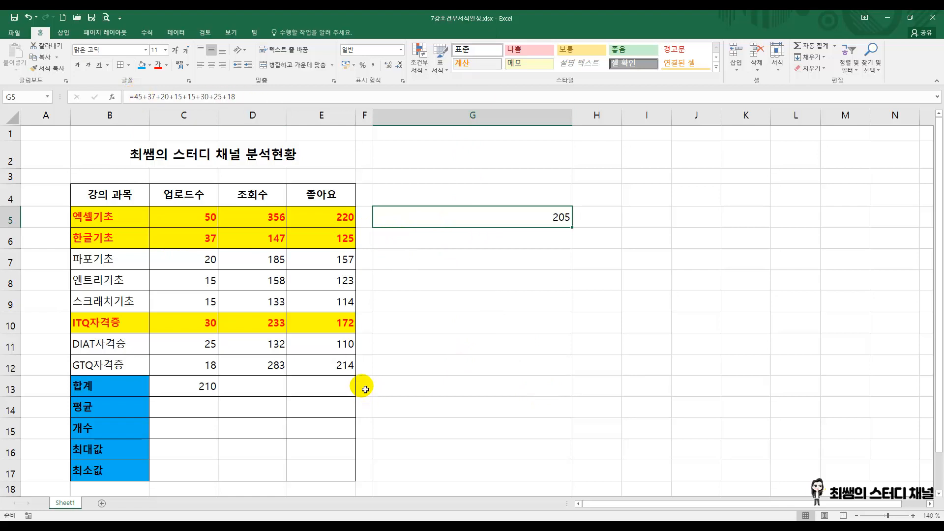
key("F2")
key("BackSpace")
key("BackSpace")
key("BackSpace")
key("BackSpace")
key("BackSpace")
key("BackSpace")
key("BackSpace")
key("BackSpace")
key("BackSpace")
key("BackSpace")
key("BackSpace")
key("BackSpace")
key("BackSpace")
key("BackSpace")
key("BackSpace")
key("BackSpace")
key("BackSpace")
key("BackSpace")
key("BackSpace")
key("BackSpace")
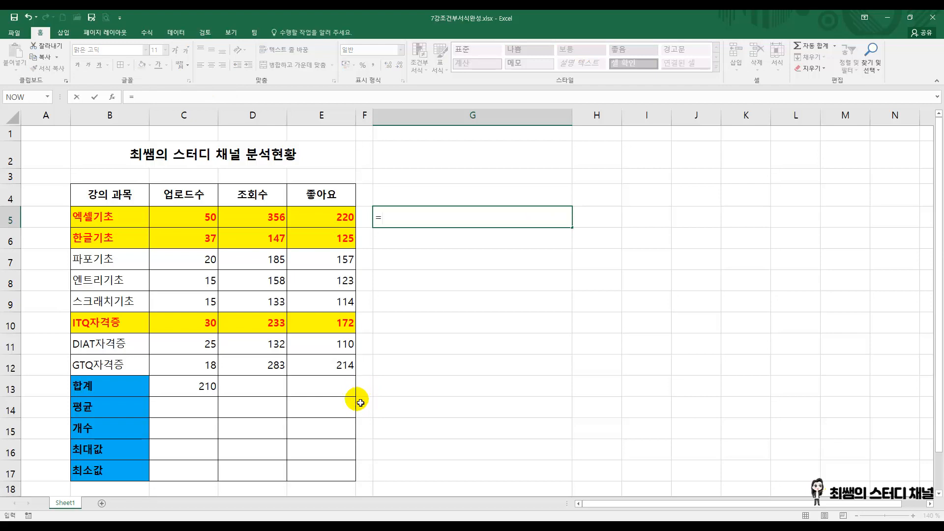
left_click(203, 218)
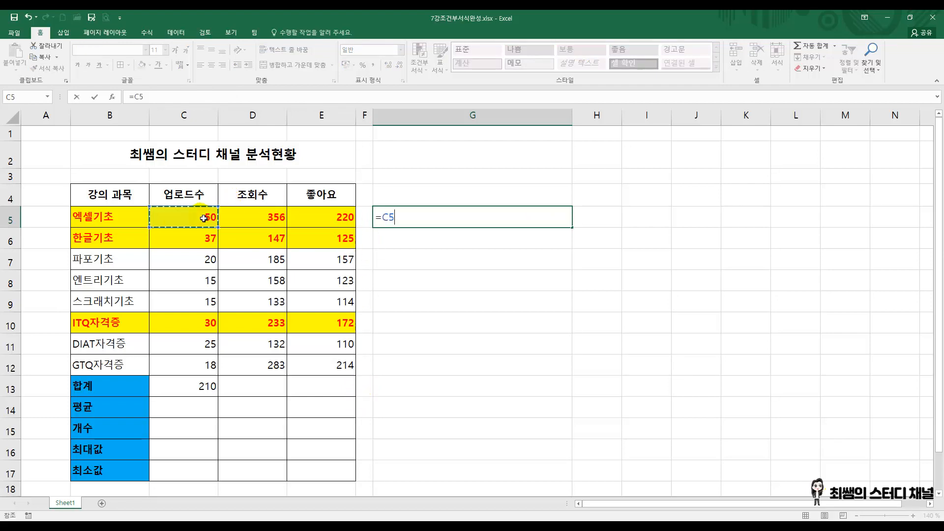
type("+")
left_click(206, 238)
type("+")
left_click(201, 262)
type("+")
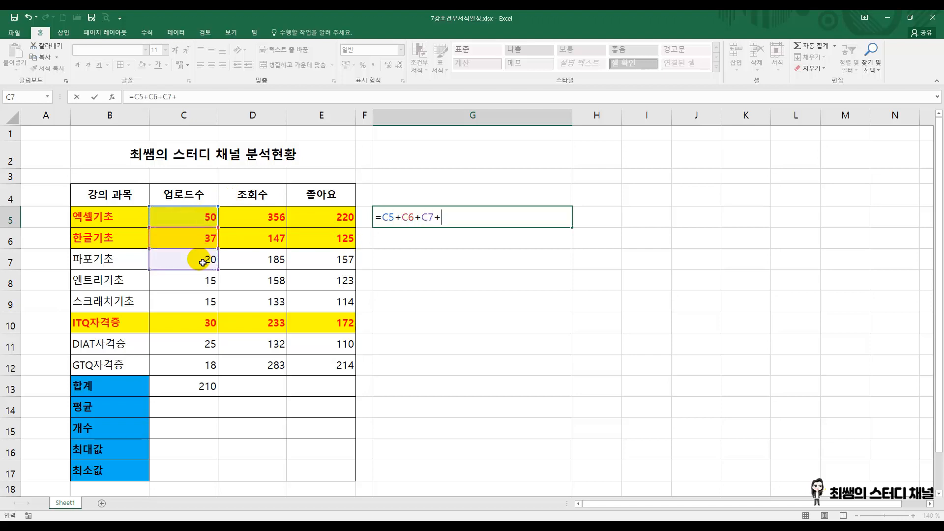
left_click(201, 282)
type("+")
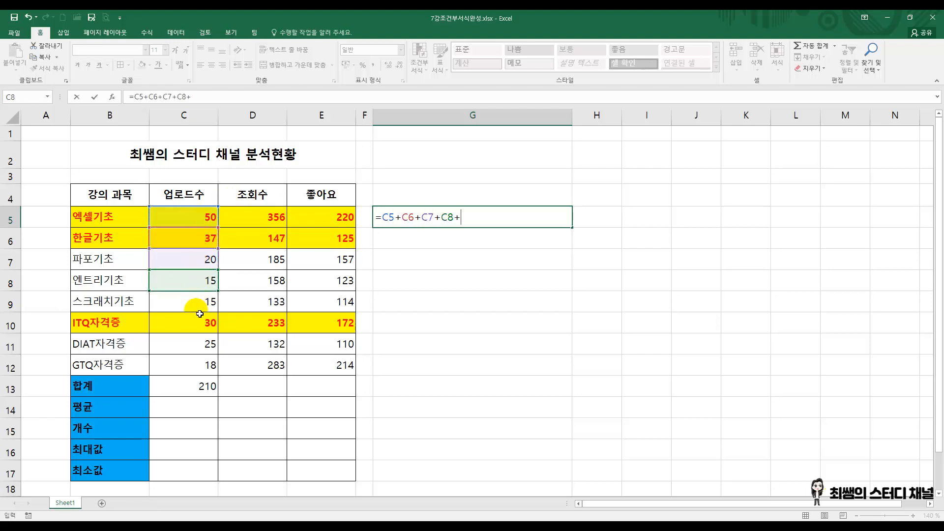
left_click(199, 306)
type("+")
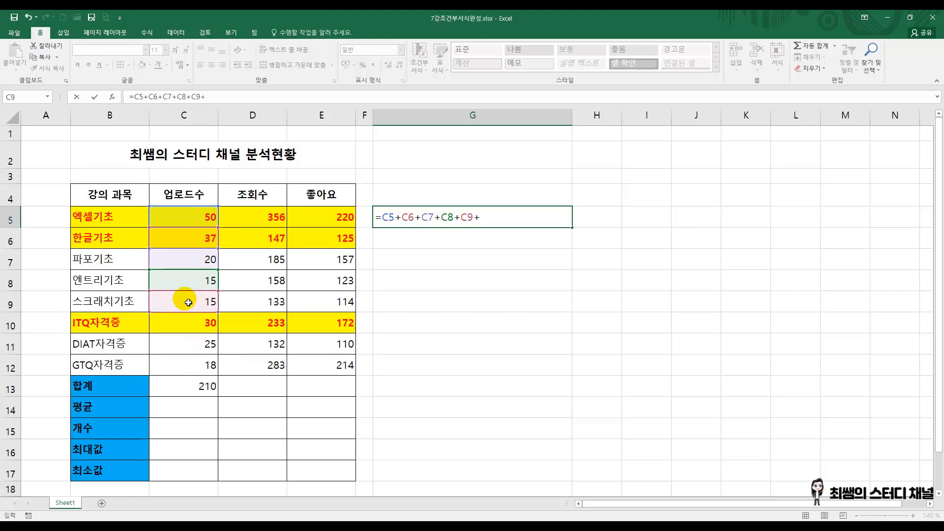
left_click(193, 328)
type("+")
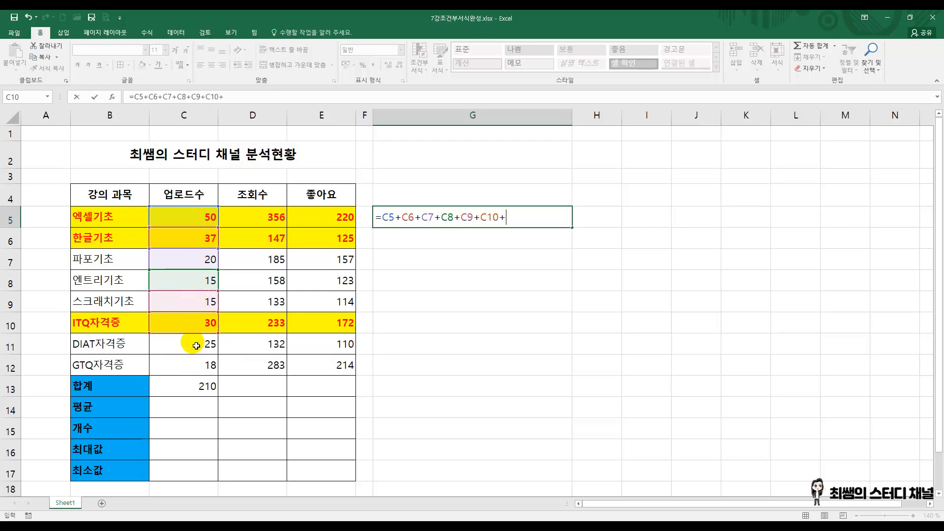
left_click(196, 345)
type("+")
left_click(198, 365)
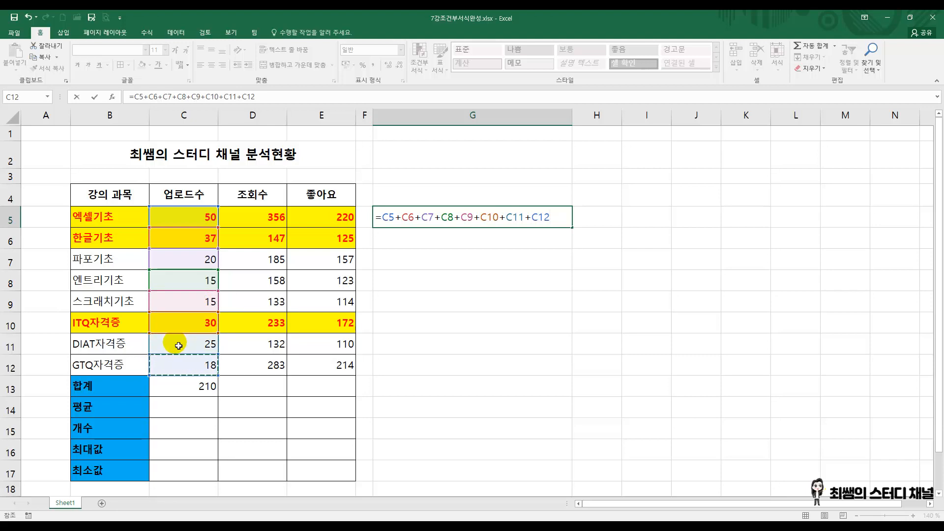
key("Return")
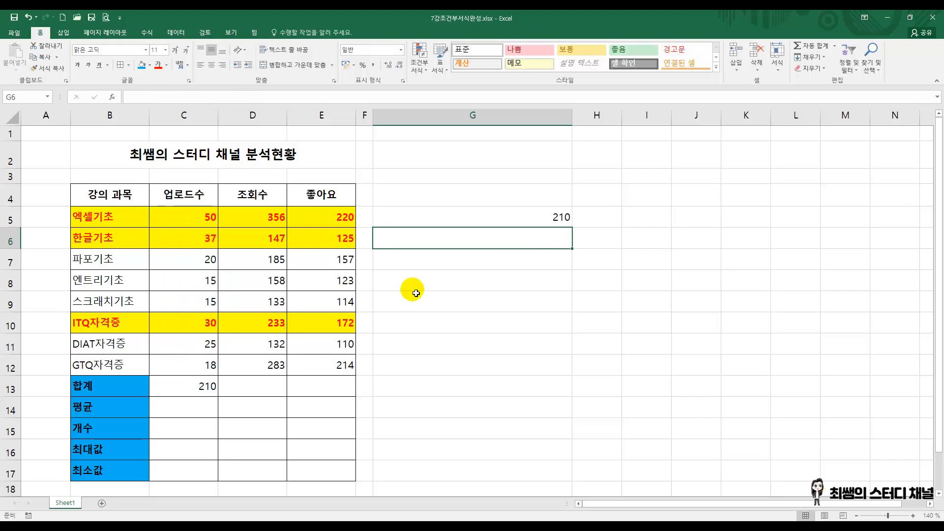
Step: Set the 엑셀기초 upload count in C5 to 45
left_click(209, 220)
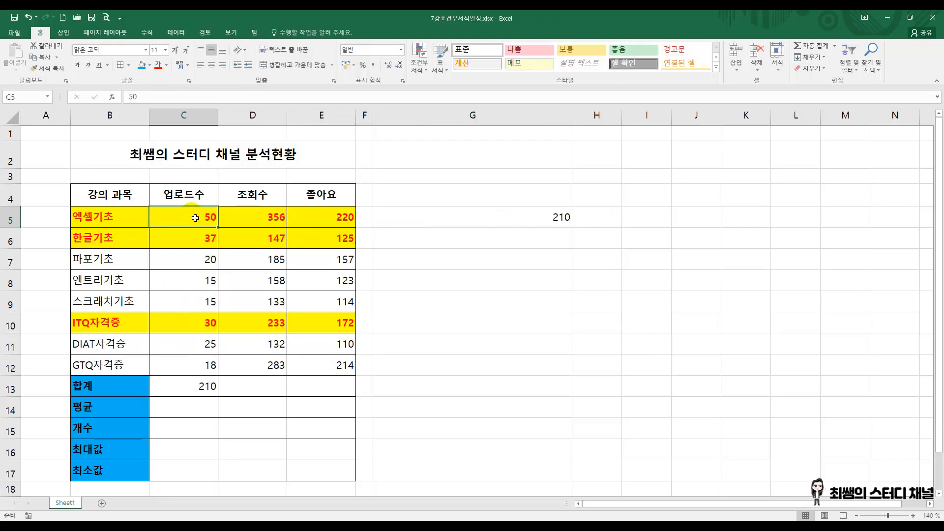
type("45")
key("Return")
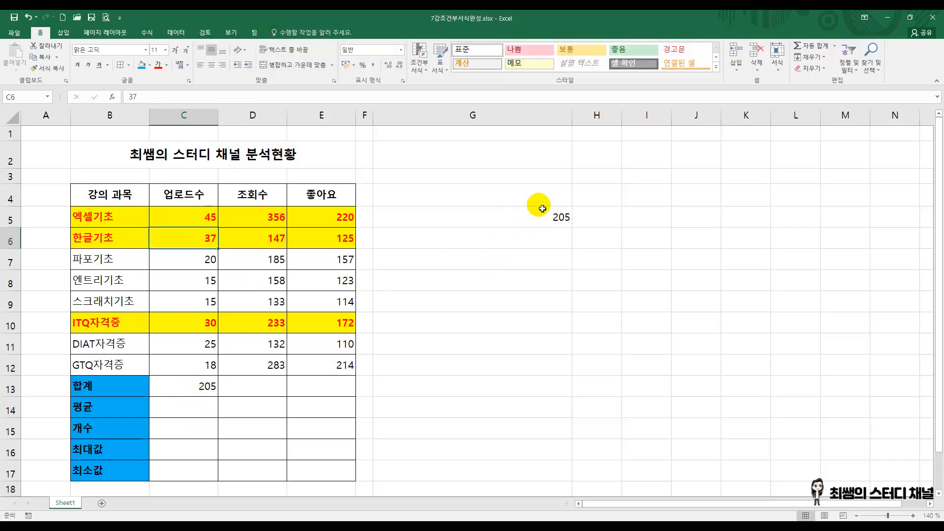
Step: Compare the addition formula in G5 with the SUM formula in C13, and clear G5
left_click(493, 220)
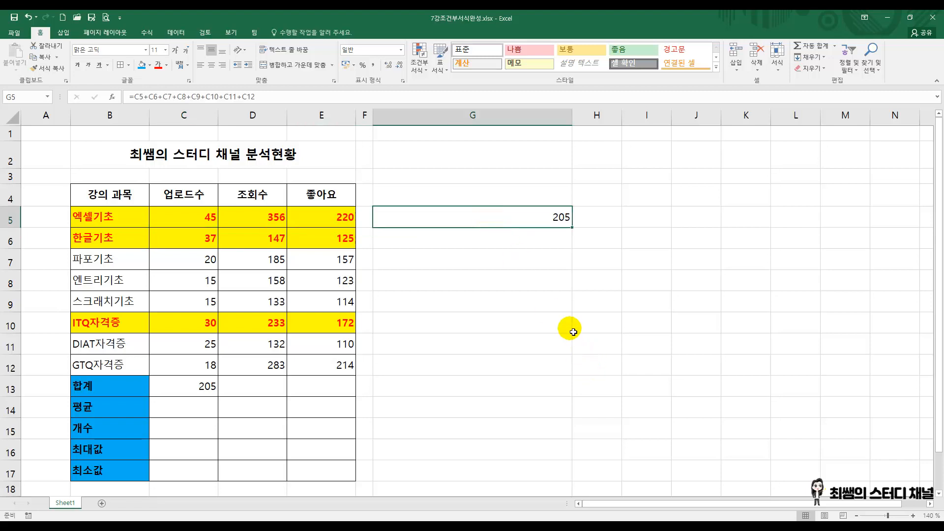
left_click(493, 243)
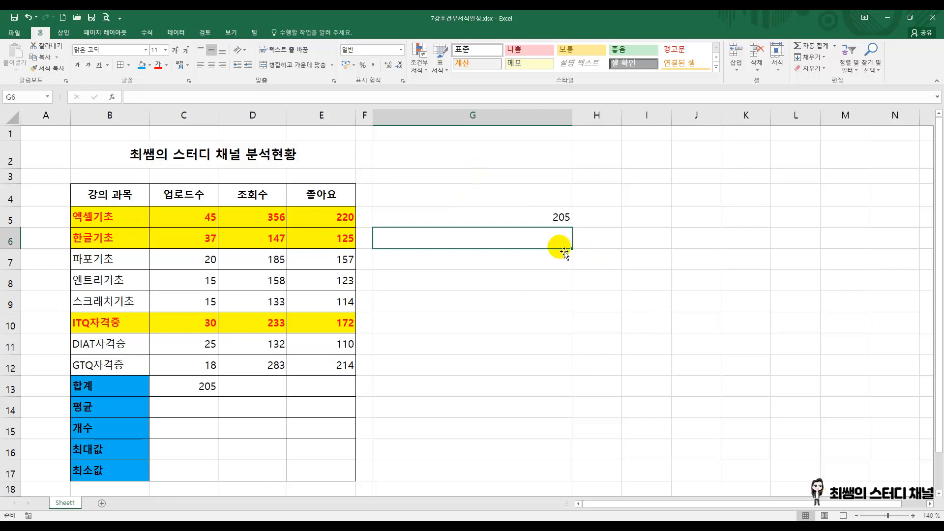
left_click(566, 218)
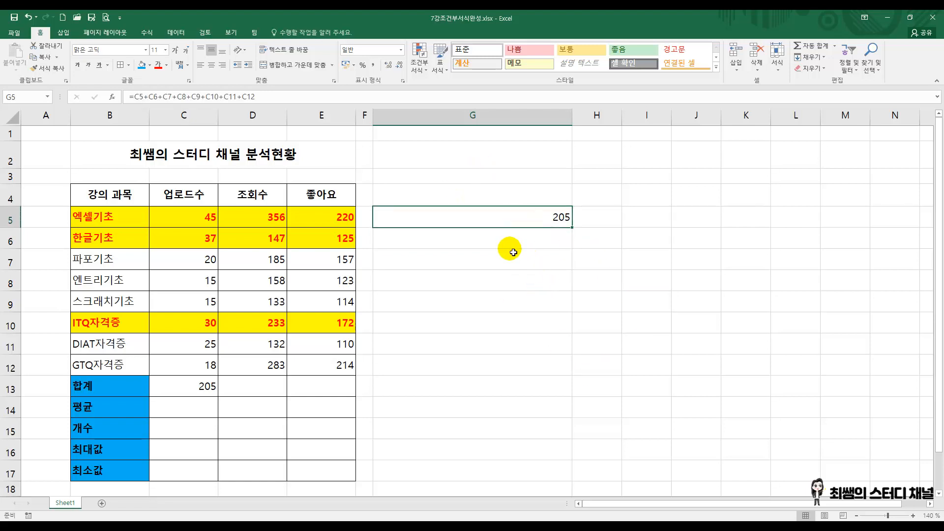
left_click(196, 391)
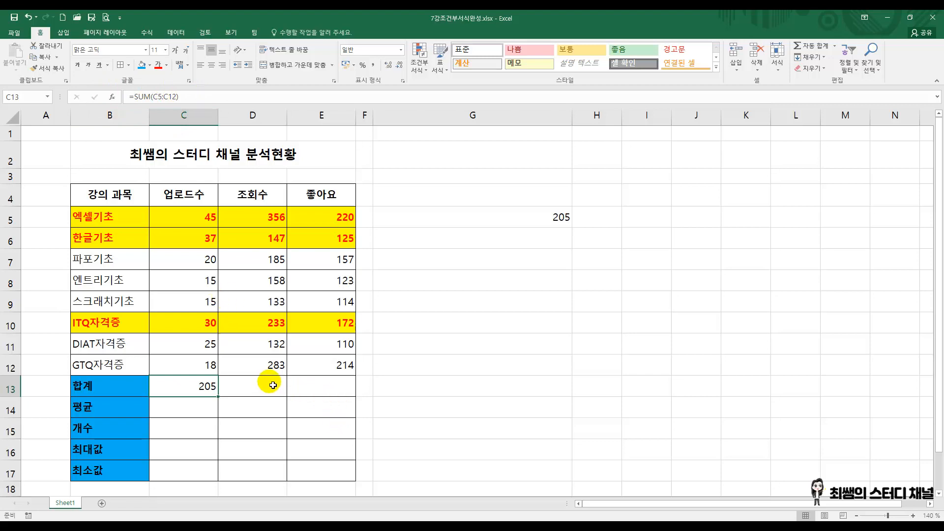
left_click(524, 223)
key("Delete")
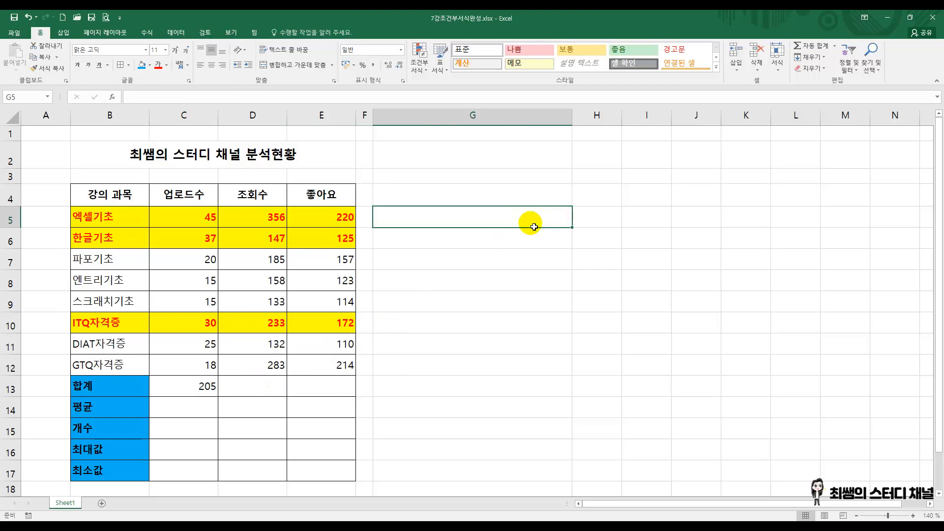
Step: Fill the 합계 cells D13 and E13 with AutoSum formulas =SUM(D5:D12) and =SUM(E5:E12)
left_click(245, 386)
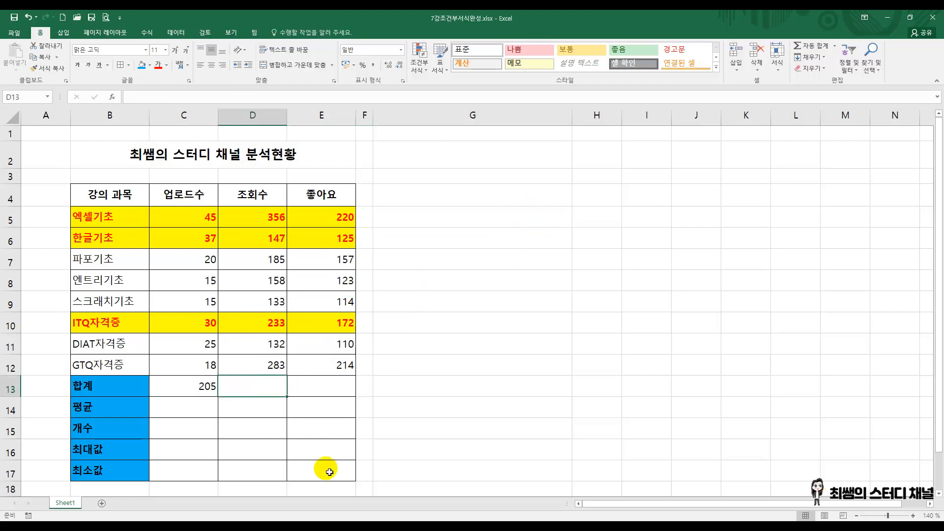
left_click(812, 47)
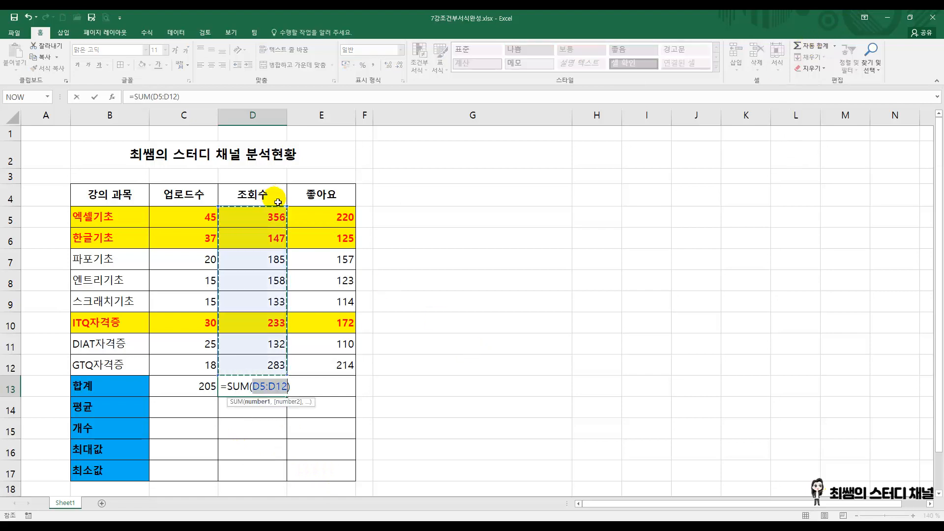
key("Return")
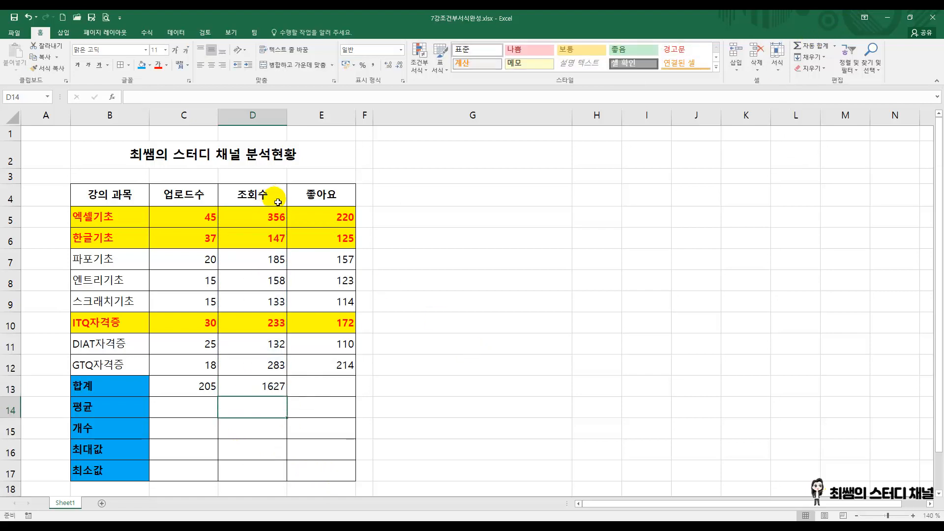
left_click(317, 386)
left_click(811, 46)
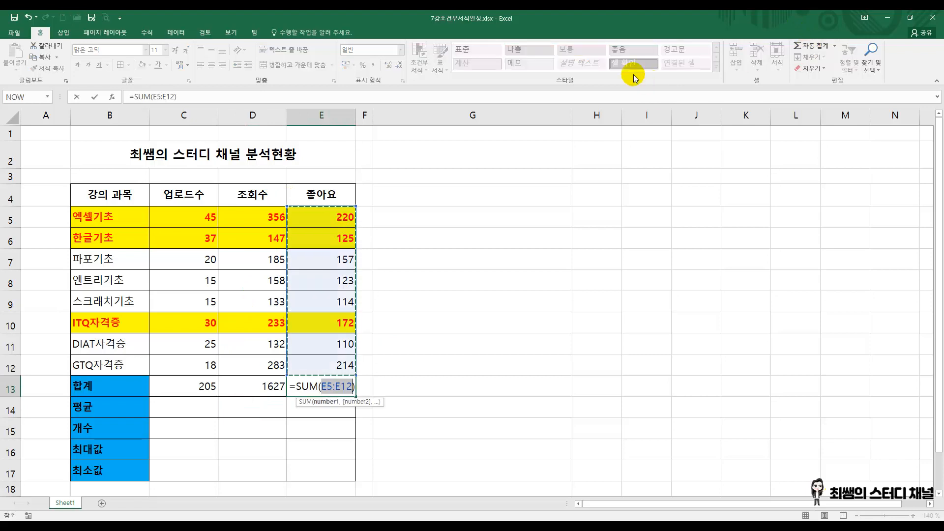
key("Return")
type("\\]")
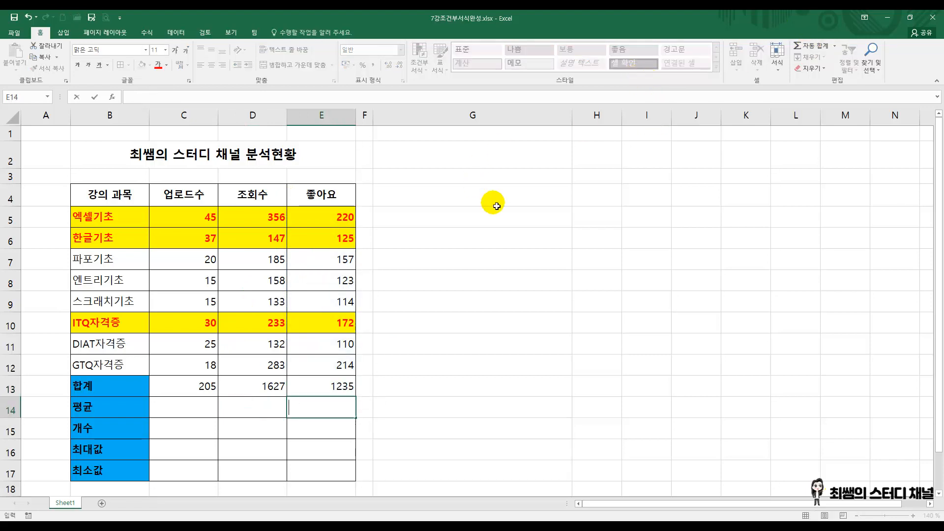
left_click(506, 239)
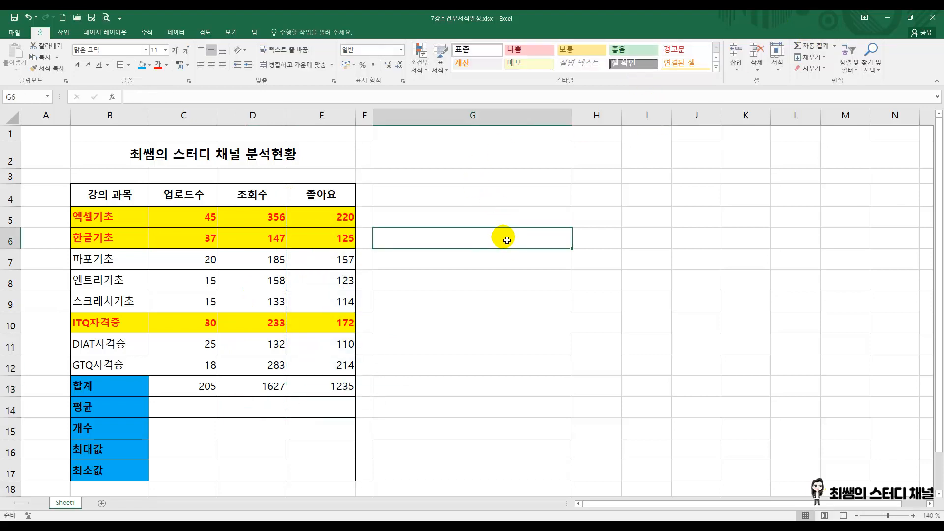
Step: Review the 합계 formulas across row 13 and clear C13:E13
left_click(192, 388)
left_click(257, 386)
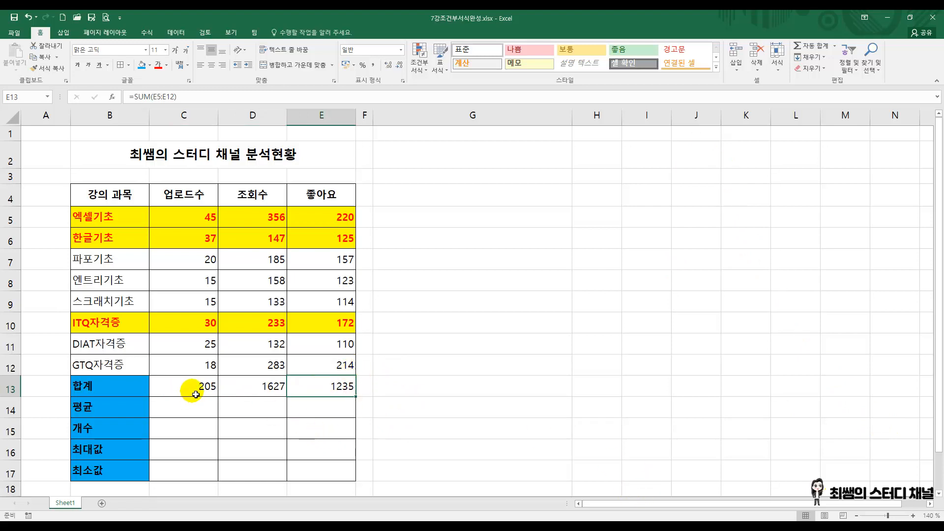
left_click_drag(192, 390, 348, 397)
key("Delete")
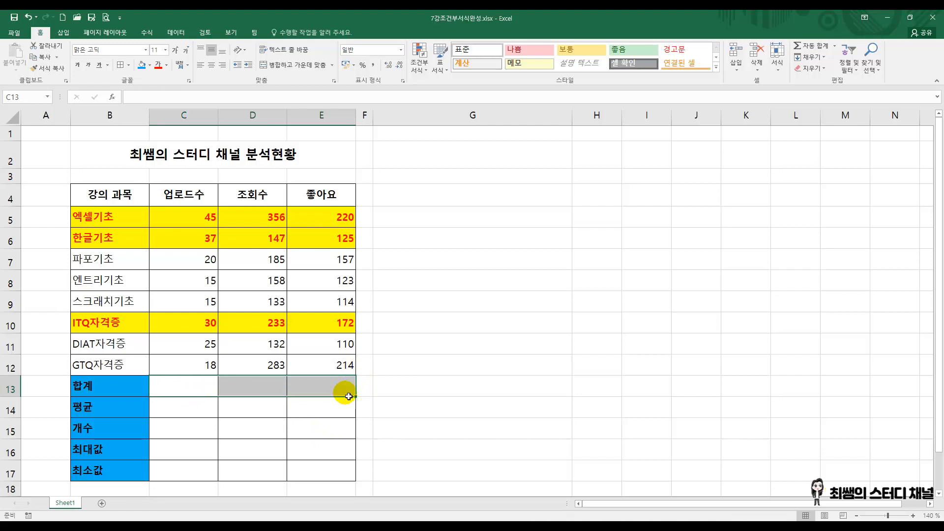
left_click(490, 327)
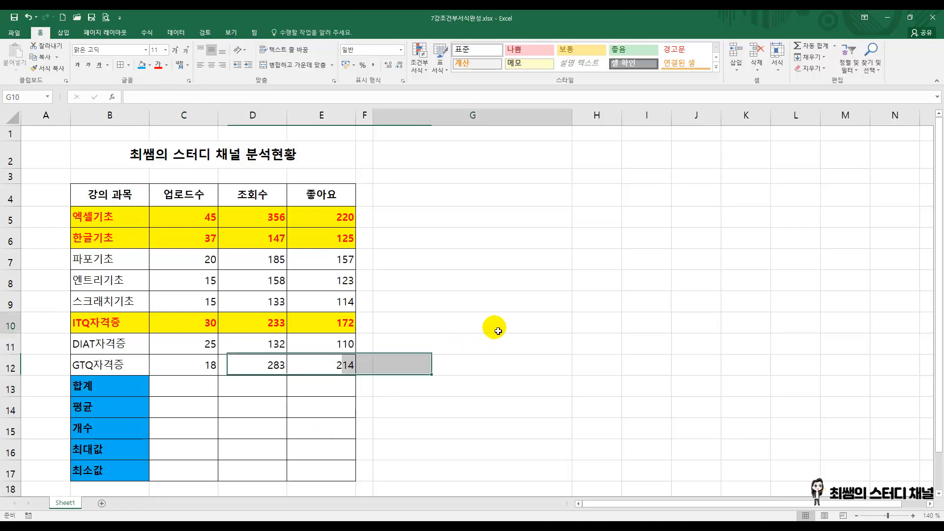
Step: Examine the data ranges C5:C12, D5:D12 and E5:E12 that the 합계 row has to add up
left_click(213, 454)
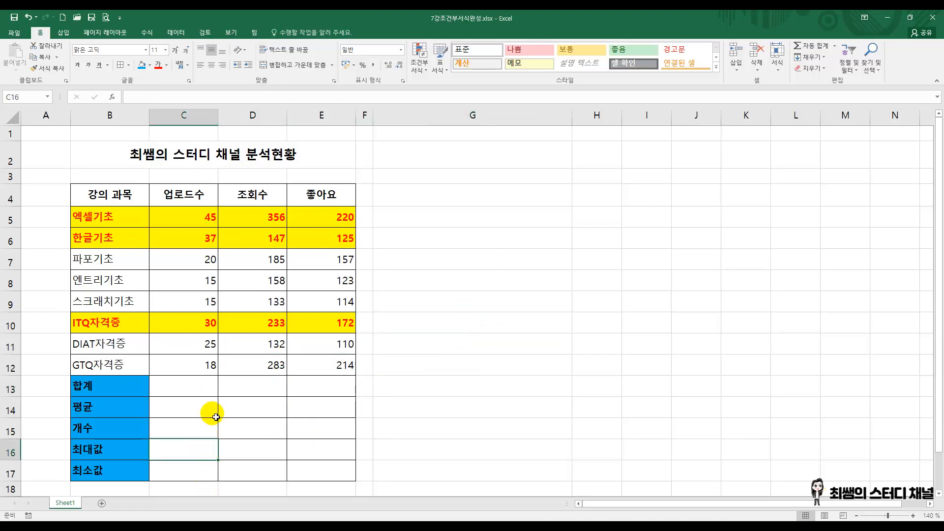
left_click(173, 388)
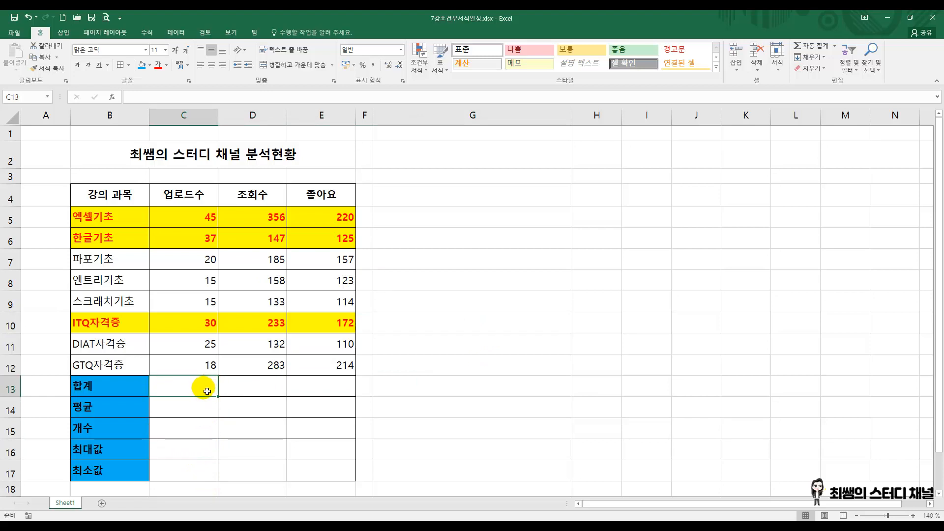
left_click_drag(210, 217, 219, 365)
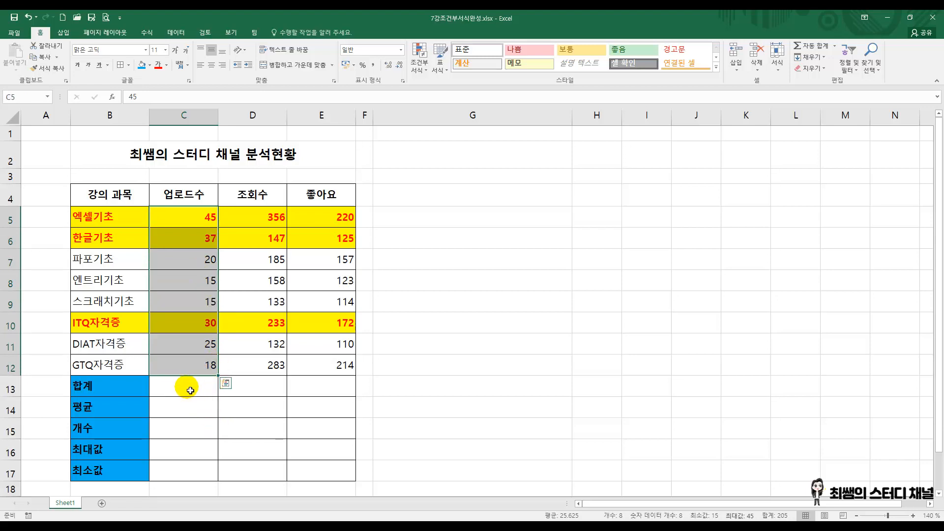
left_click(186, 387)
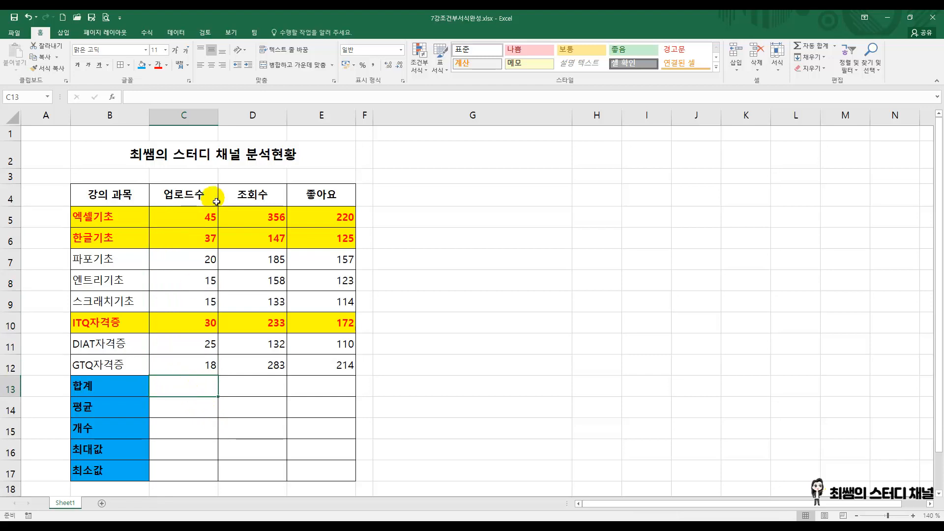
left_click_drag(207, 221, 201, 367)
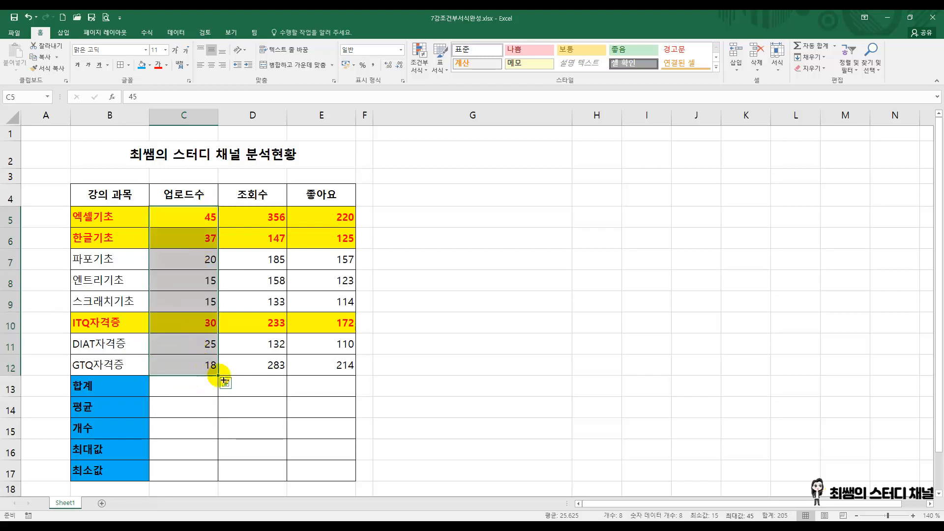
left_click_drag(261, 217, 261, 355)
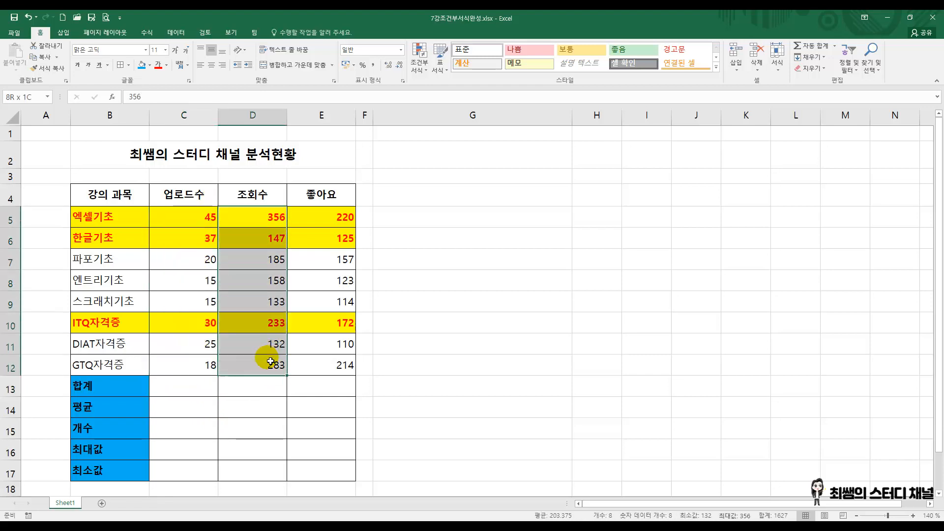
left_click(315, 386)
left_click_drag(358, 210, 339, 367)
Step: Examine the range C5:C12 for the 평균 cell C14, along with the 개수, 최대값 and 최소값 cells C15:C17
left_click(168, 413)
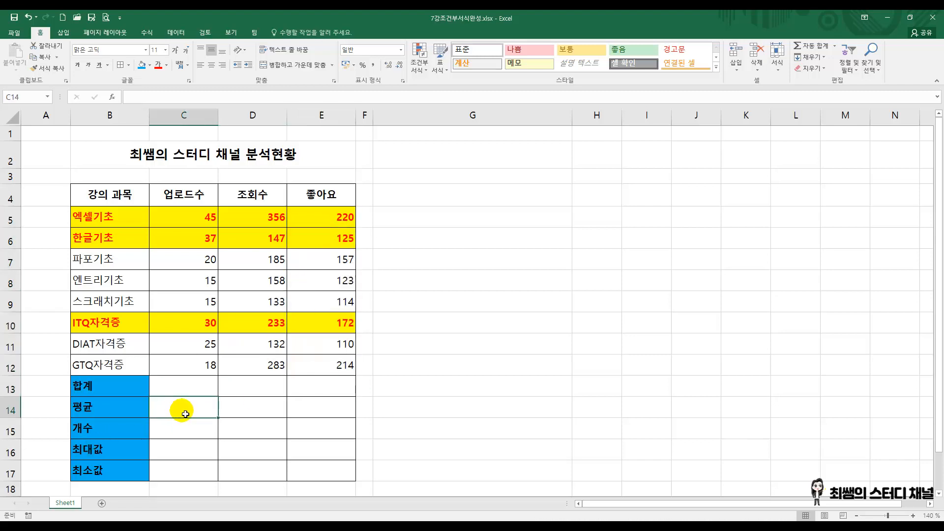
left_click_drag(205, 217, 211, 377)
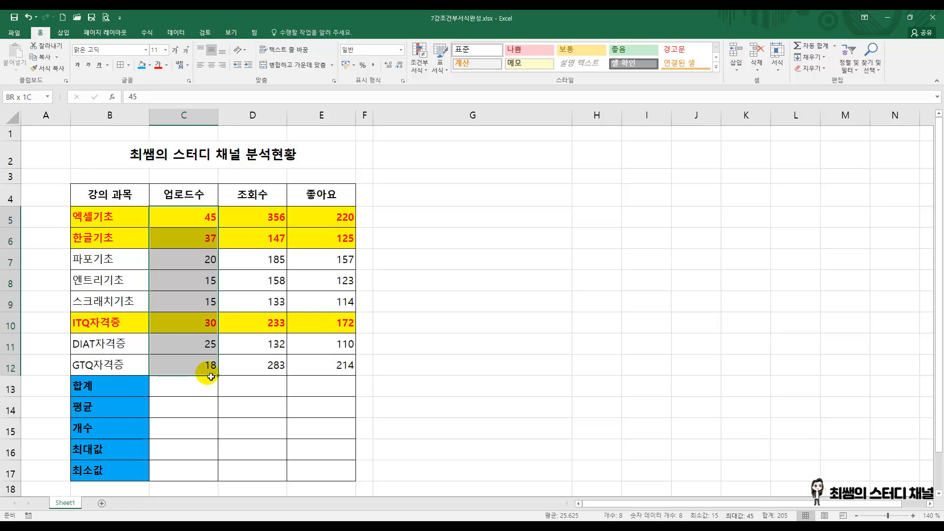
left_click_drag(211, 377, 212, 379)
left_click(185, 423)
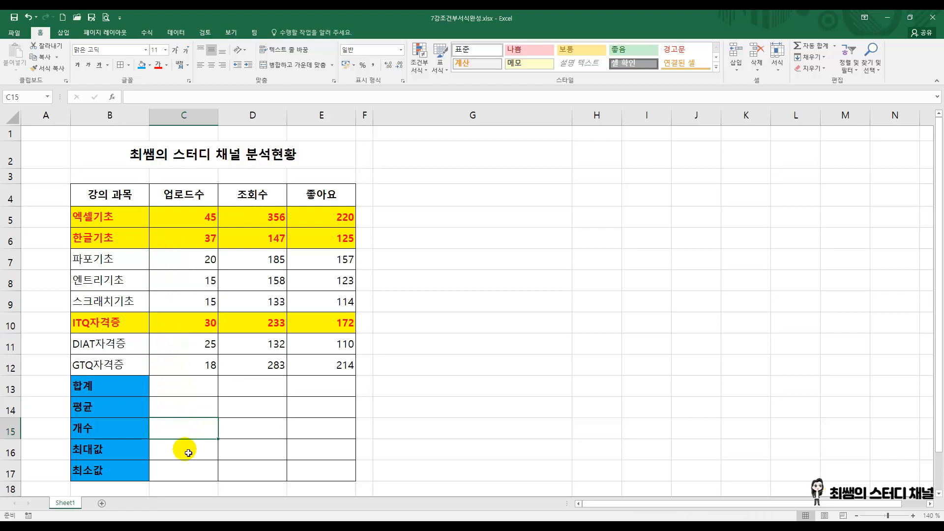
left_click(186, 448)
left_click(187, 470)
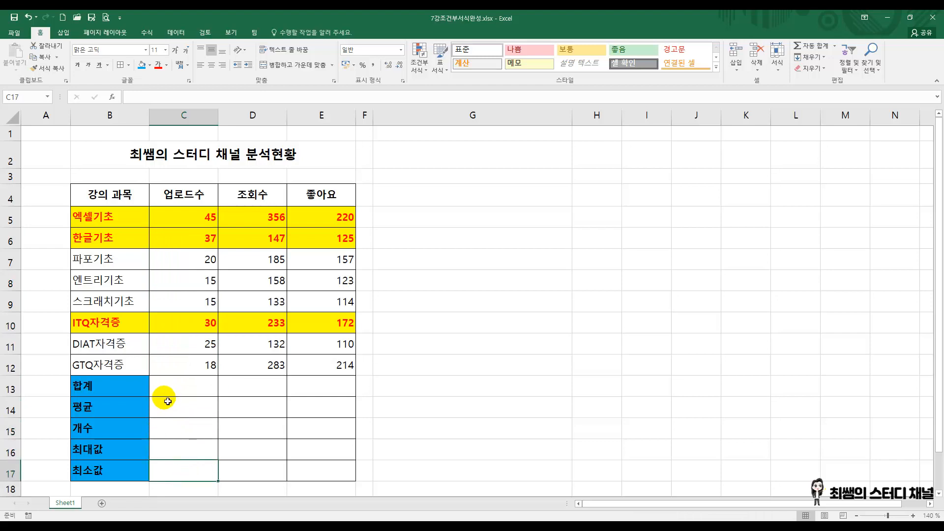
Step: Fill the 합계 cells C13:E13 with AutoSum totals and apply the comma style to them
left_click_drag(182, 400, 197, 489)
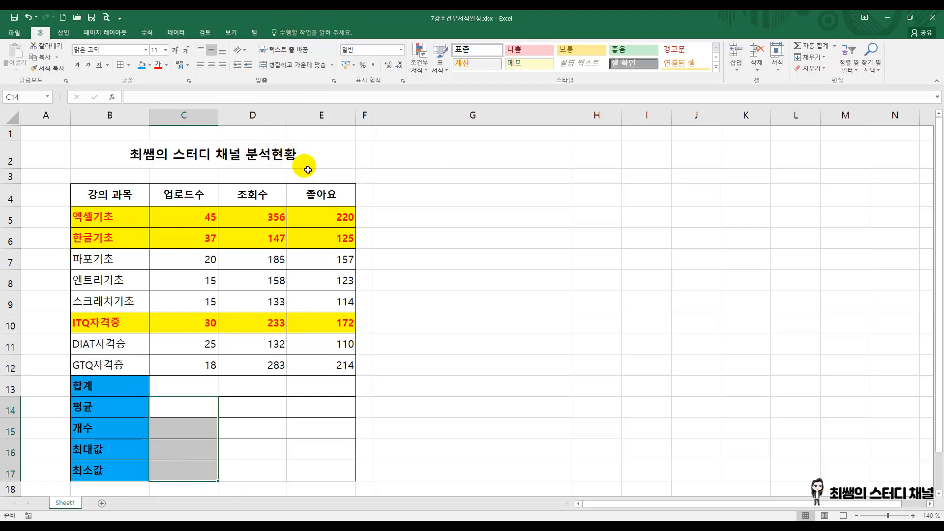
left_click(494, 370)
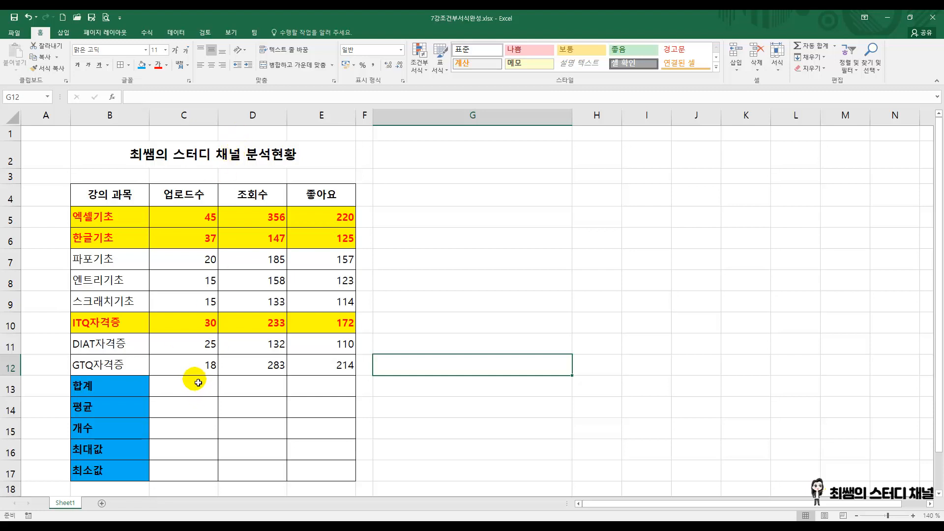
left_click_drag(192, 382, 317, 388)
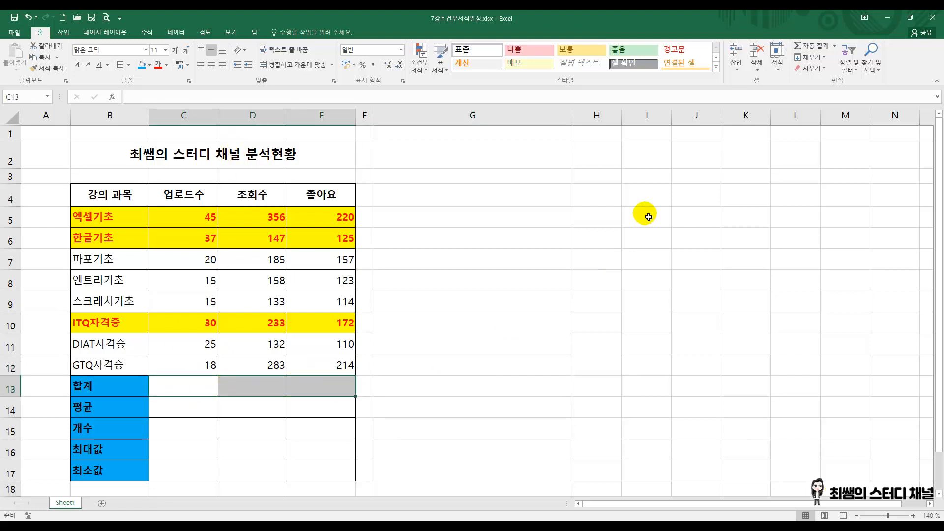
left_click(815, 48)
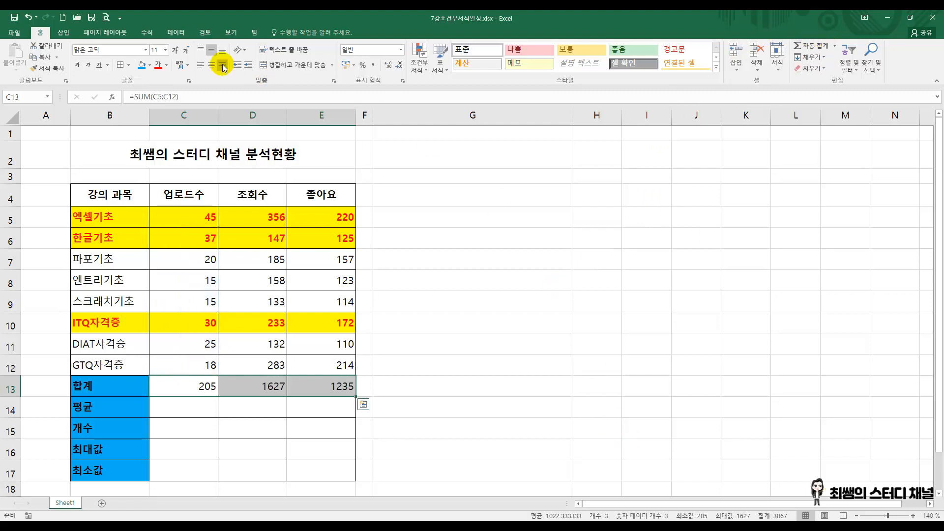
left_click(372, 64)
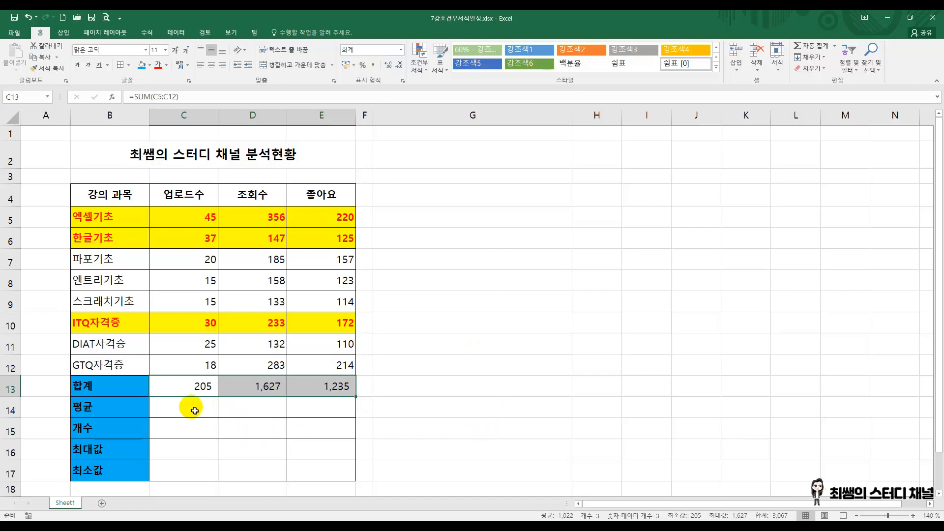
Step: Try averaging all three columns at once in the 평균 cells C14:E14, and clear the resulting formulas
left_click_drag(190, 406, 352, 406)
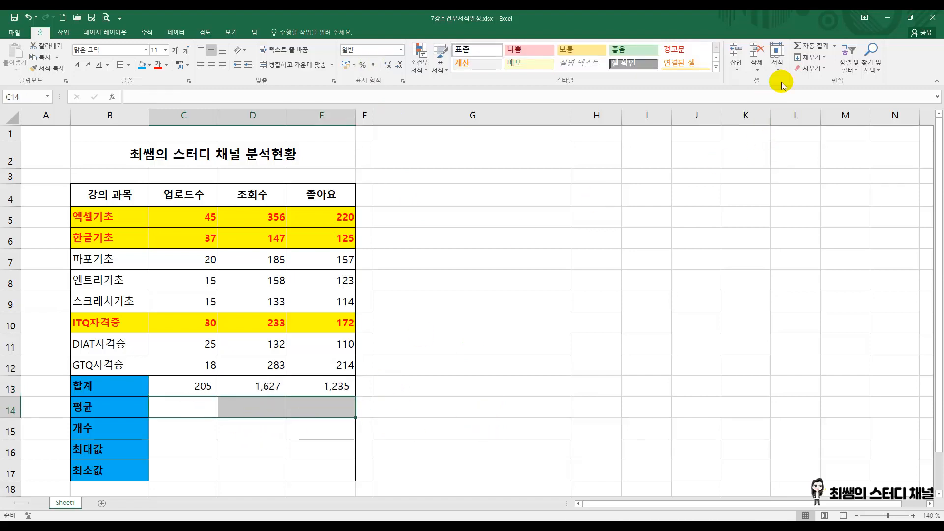
left_click(834, 46)
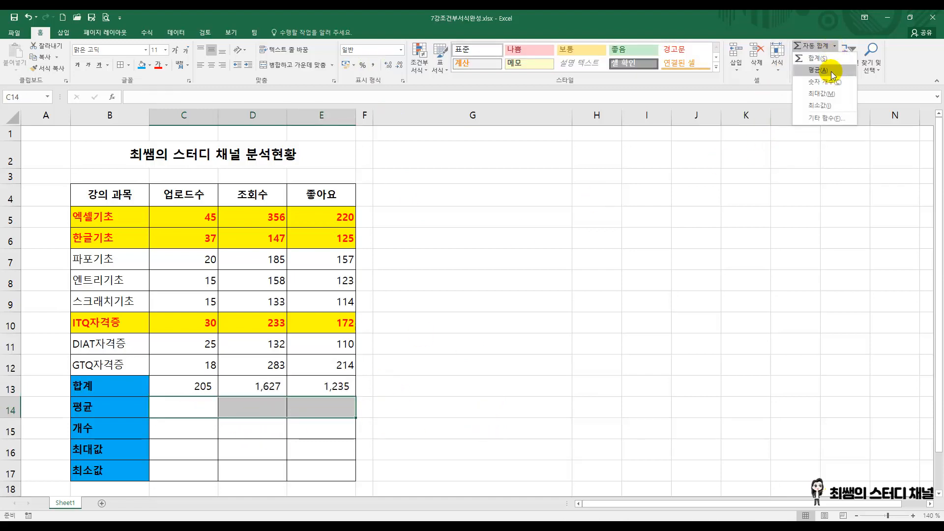
left_click(831, 72)
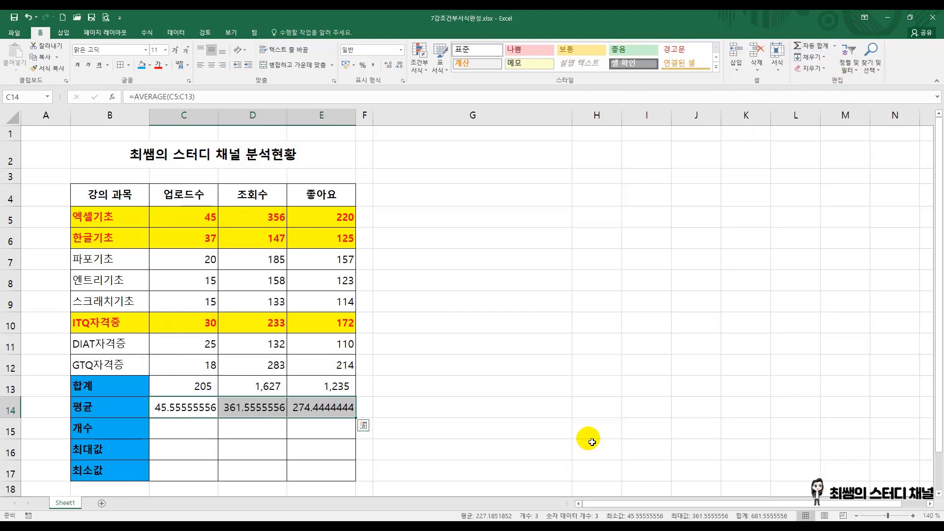
left_click(211, 388)
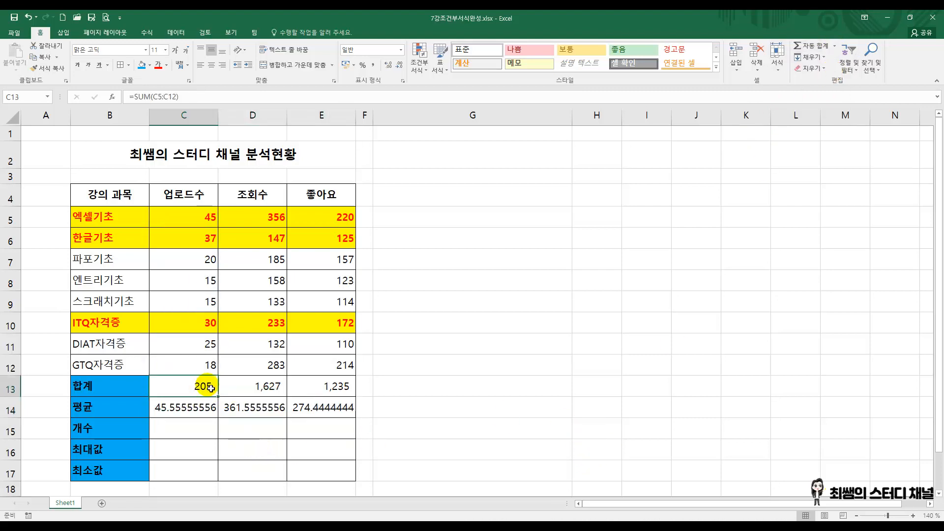
left_click_drag(211, 389, 324, 389)
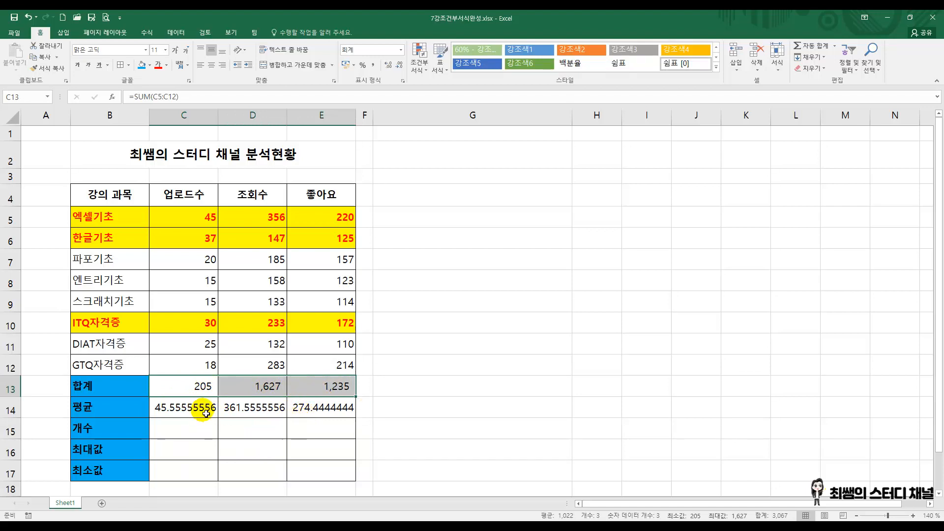
left_click_drag(194, 409, 331, 407)
key("Delete")
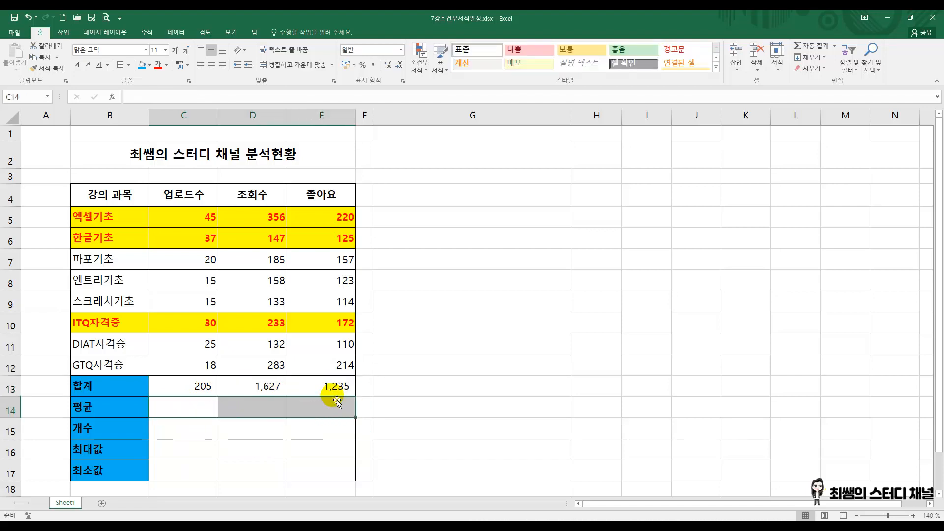
Step: Enter =AVERAGE(C5:C12) in the 평균 cell C14, leaving the 합계 cell C13 out of the range
left_click(183, 411)
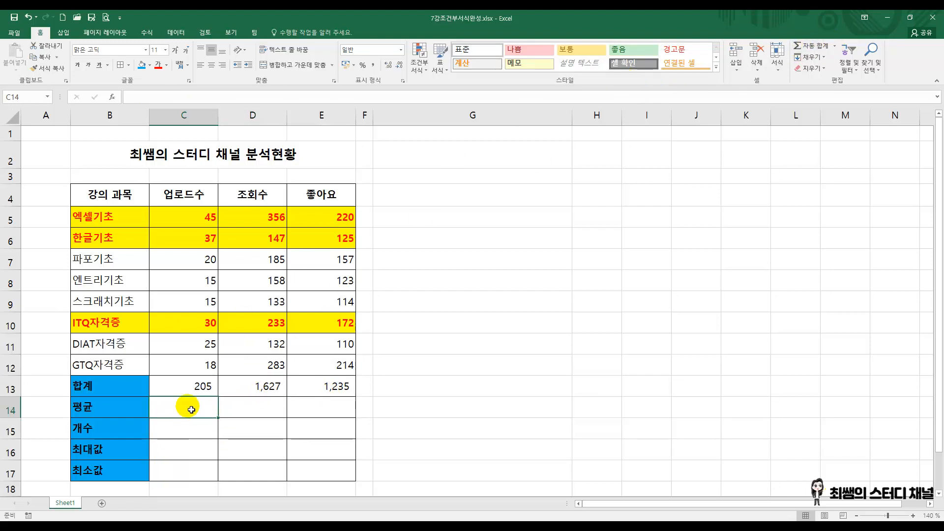
left_click(836, 46)
left_click(815, 70)
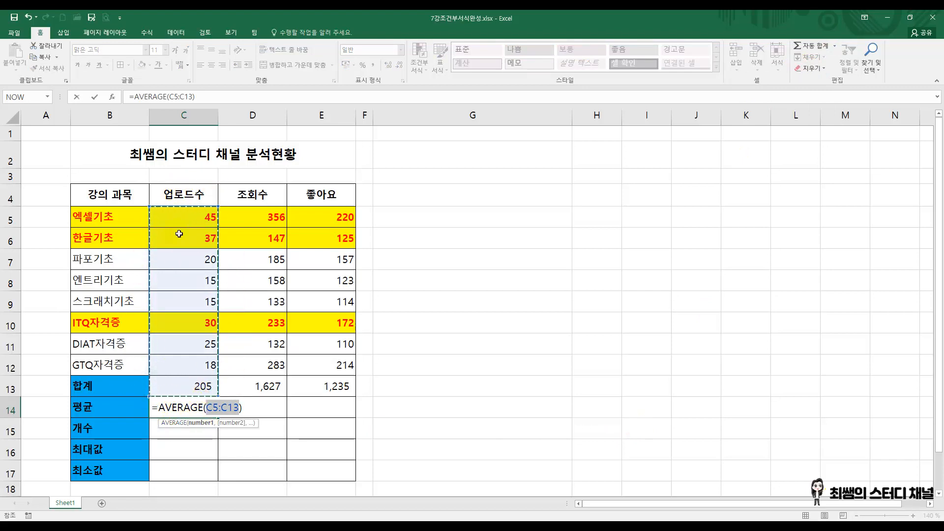
left_click_drag(190, 217, 177, 360)
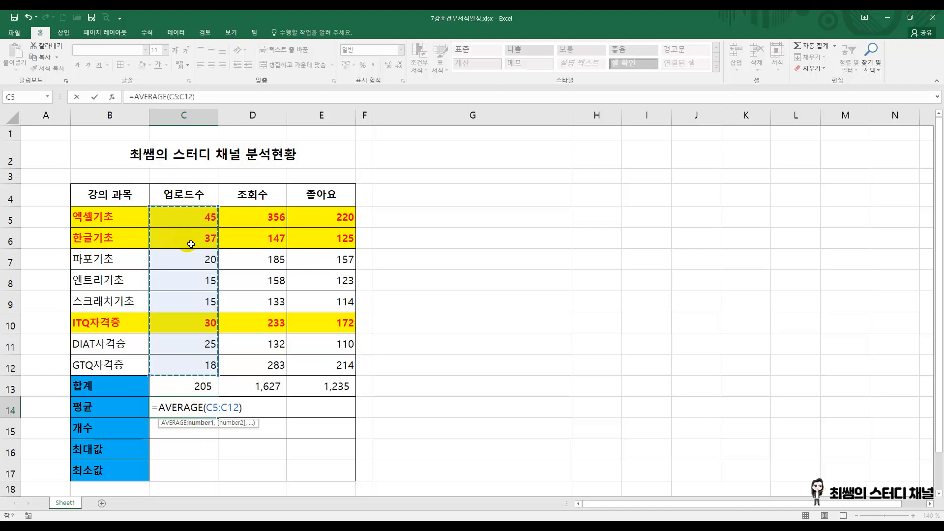
key("Return")
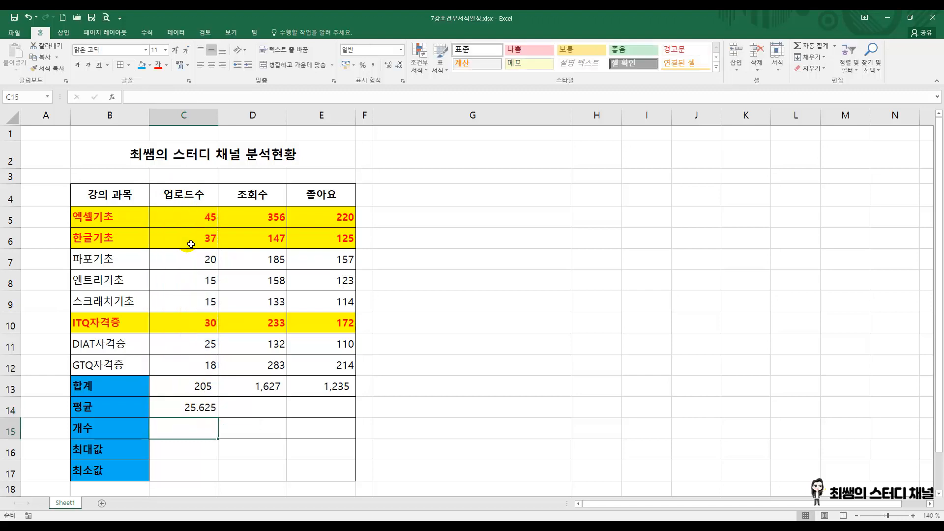
left_click(193, 410)
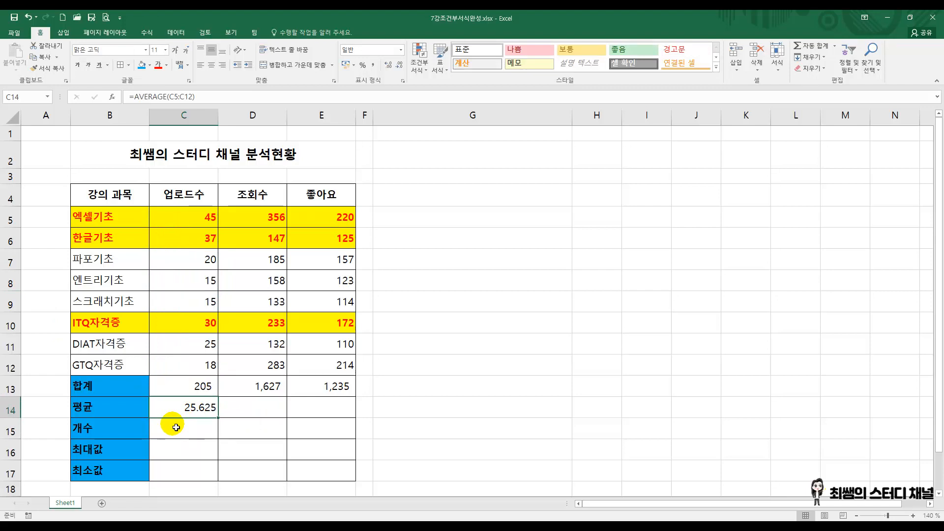
Step: Write the on-screen annotation "- AVERAGE : 평균을 구하는 함수" in the blank area beside the table
key("ctrl+2")
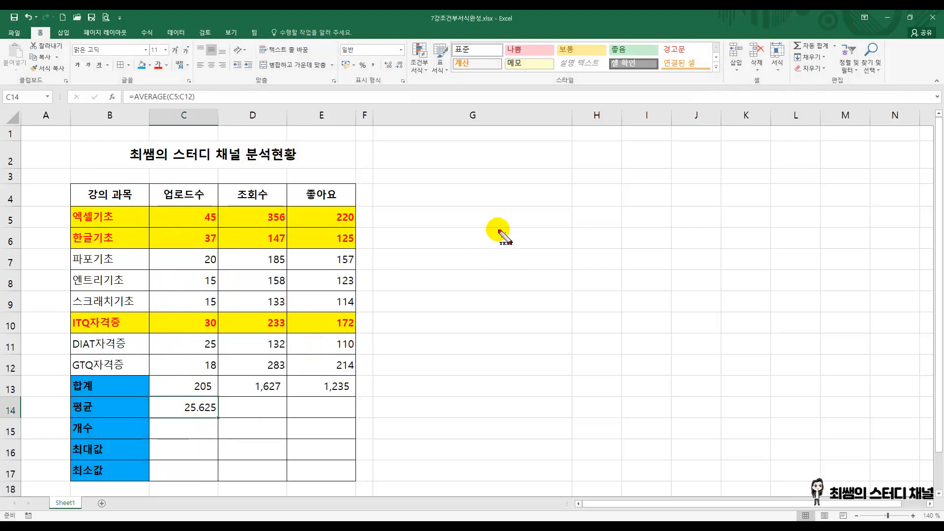
left_click(432, 208)
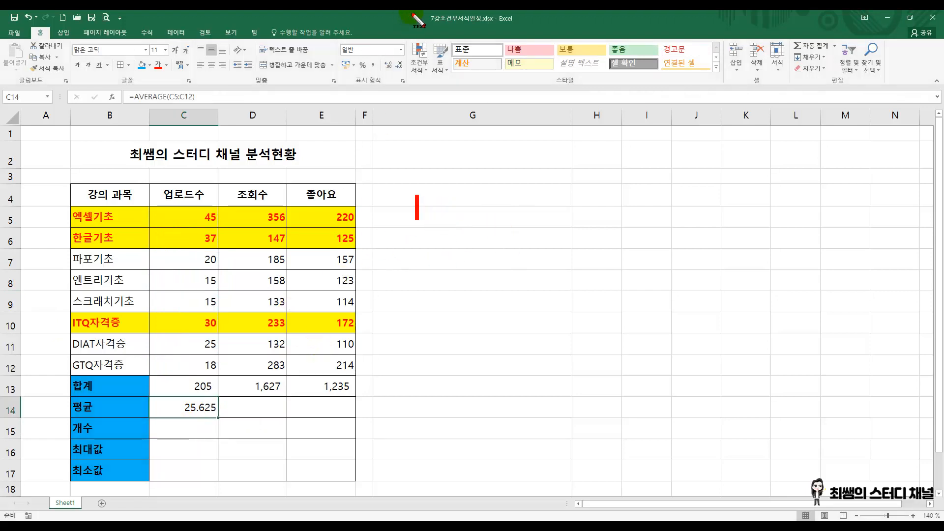
type("- AVERAGE :")
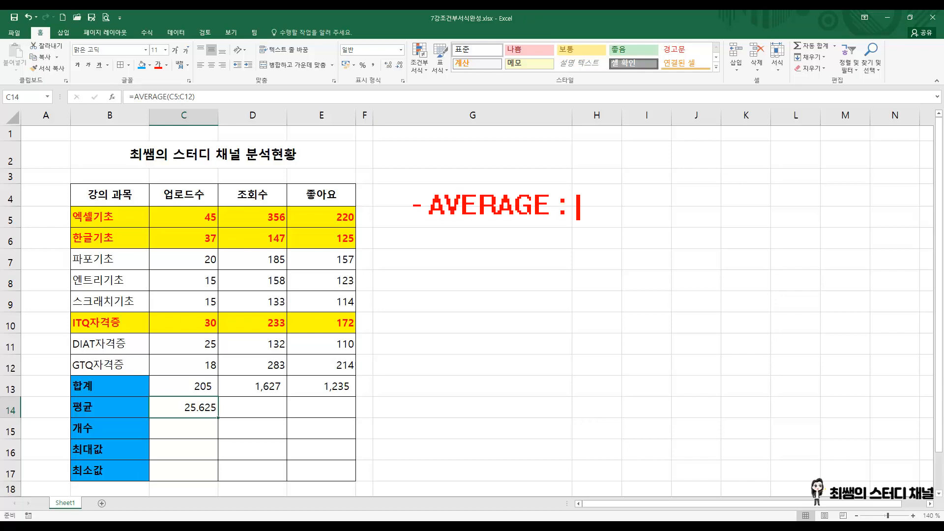
type(" ㅕㅇ")
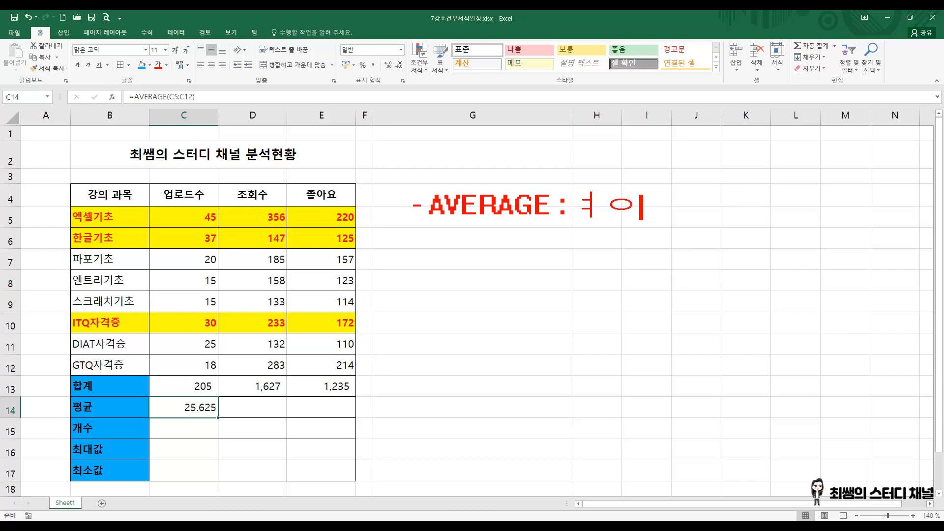
key("BackSpace")
key("BackSpace")
type("펴")
type("균을 구하는 함수")
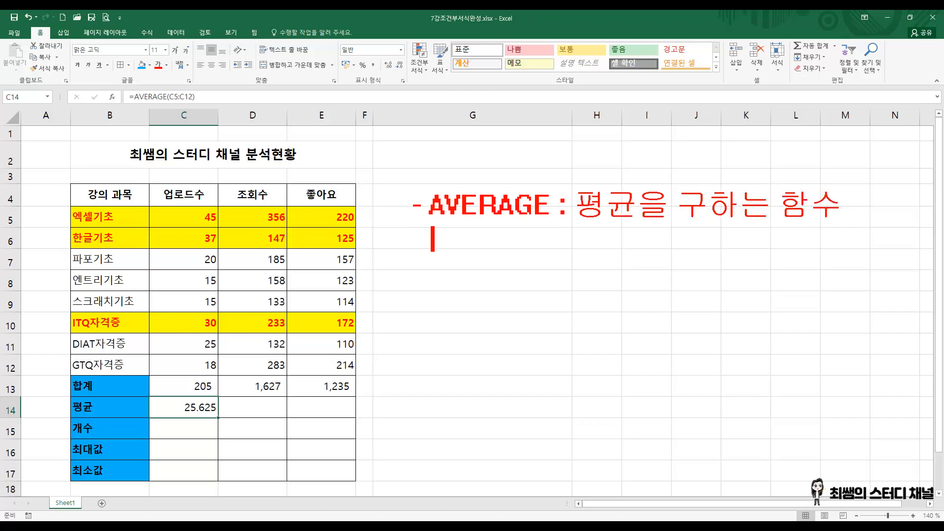
type("함수식 : AVERA")
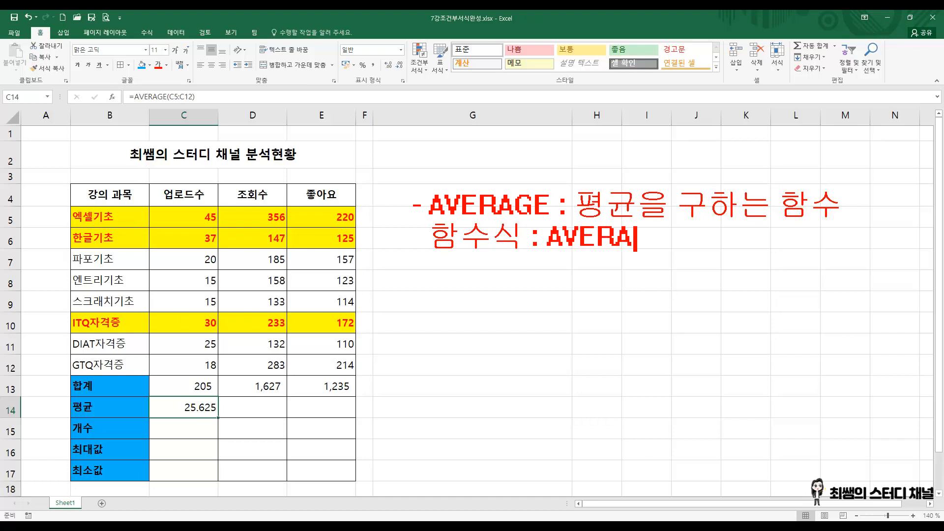
type("GE[영")
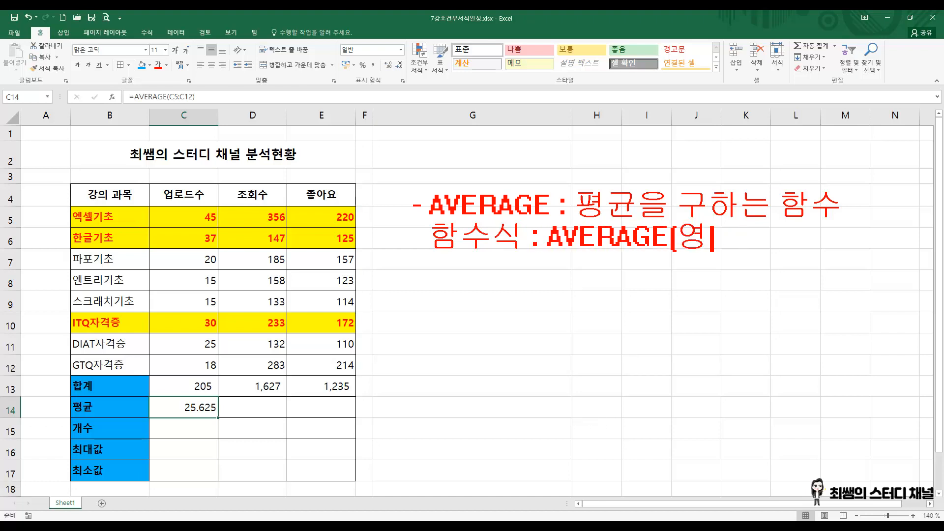
type("역]")
Step: Add the second annotation line "함수식 : AVERAGE(영역)" and underline the word 영역
left_click(413, 14)
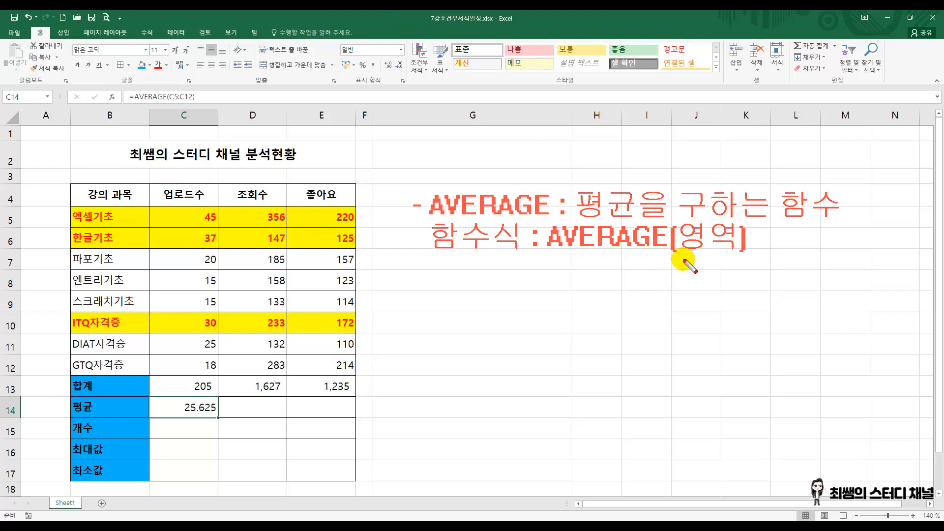
left_click_drag(683, 254, 735, 254)
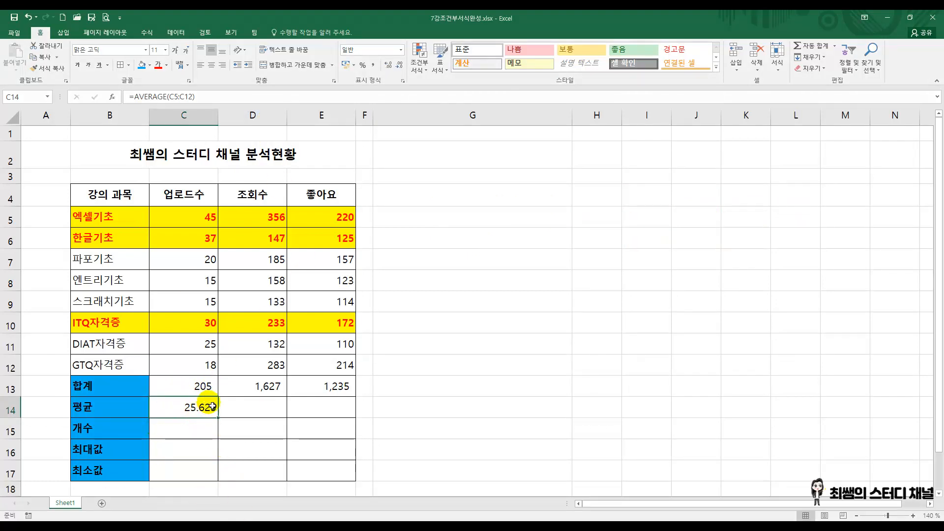
Step: Copy the 평균 formula from C14 across D14:E14 and review the formulas in row 14
left_click(246, 408)
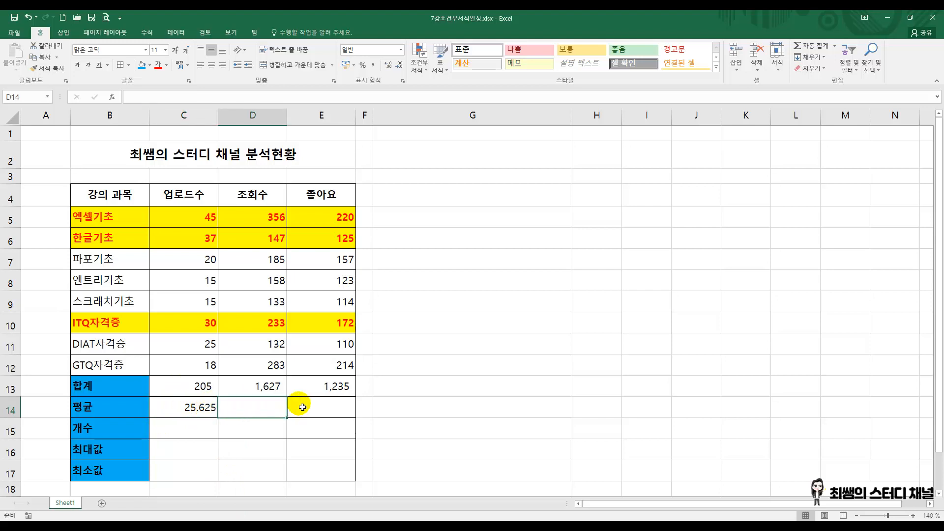
left_click(329, 410)
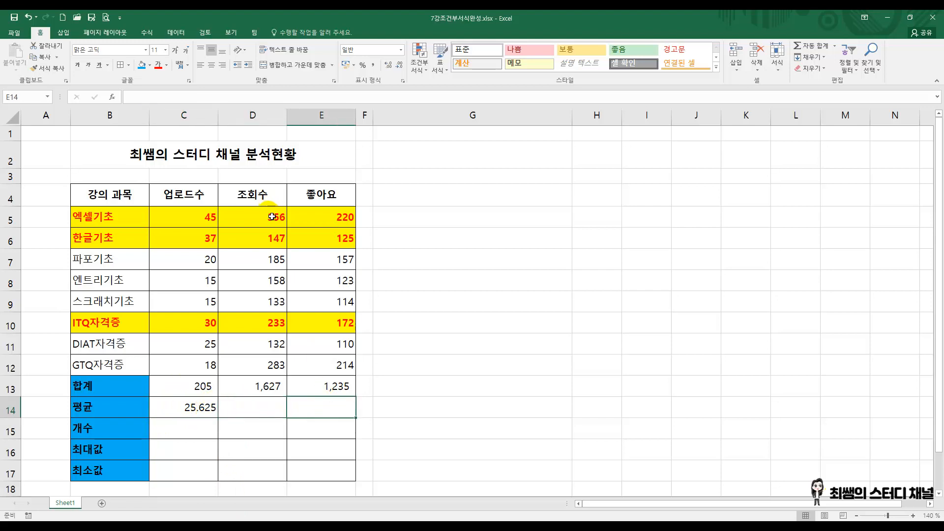
left_click_drag(272, 216, 296, 379)
left_click_drag(333, 215, 340, 368)
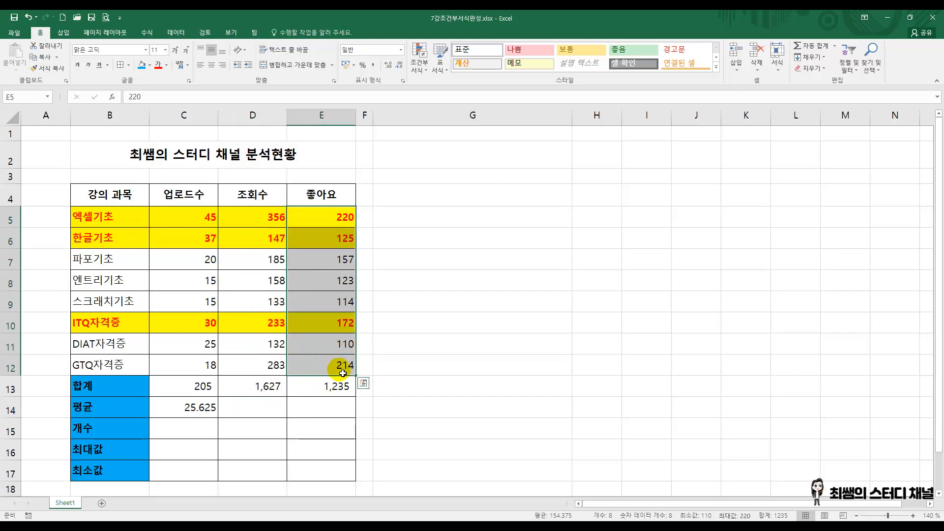
left_click(197, 408)
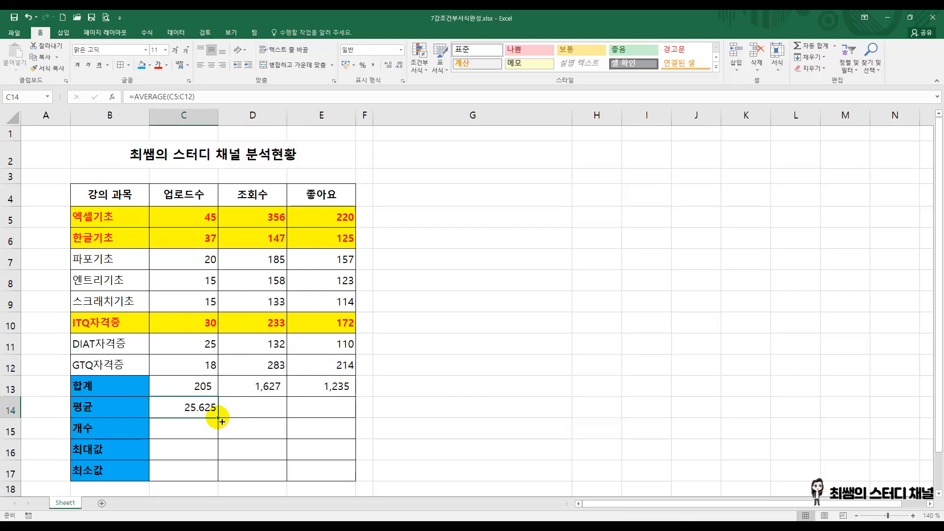
left_click_drag(222, 421, 348, 424)
left_click(249, 407)
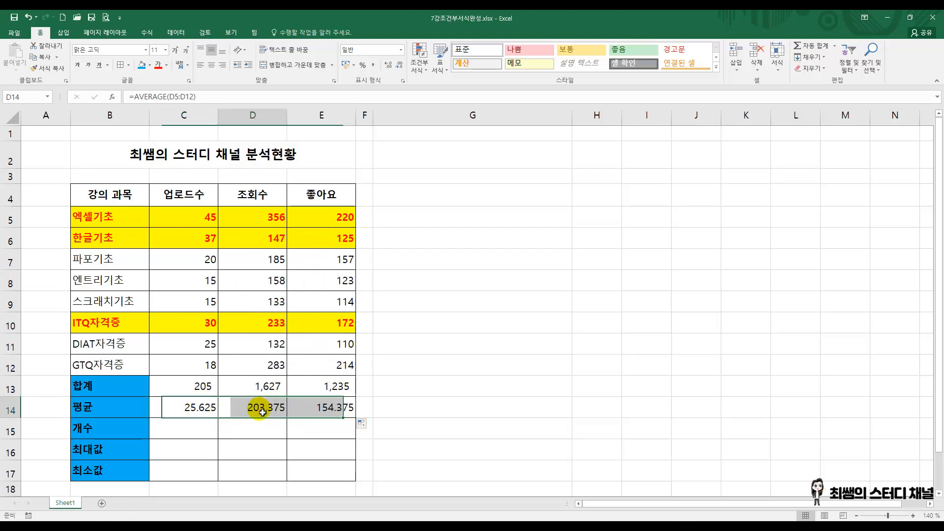
left_click(324, 408)
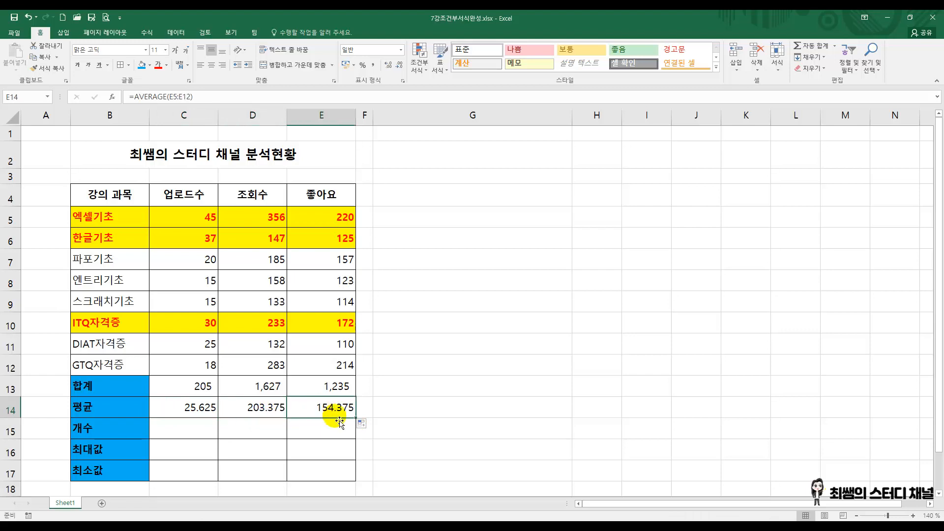
left_click(170, 412)
left_click(251, 412)
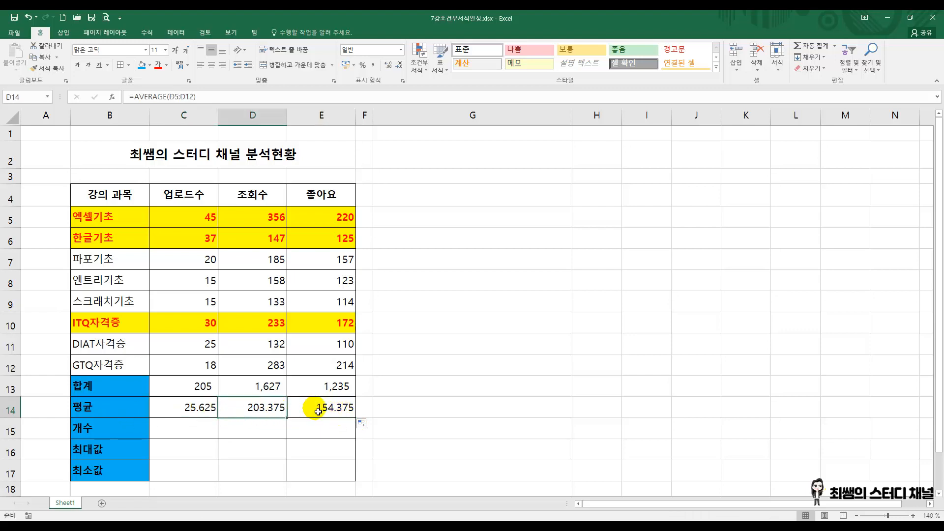
left_click(310, 413)
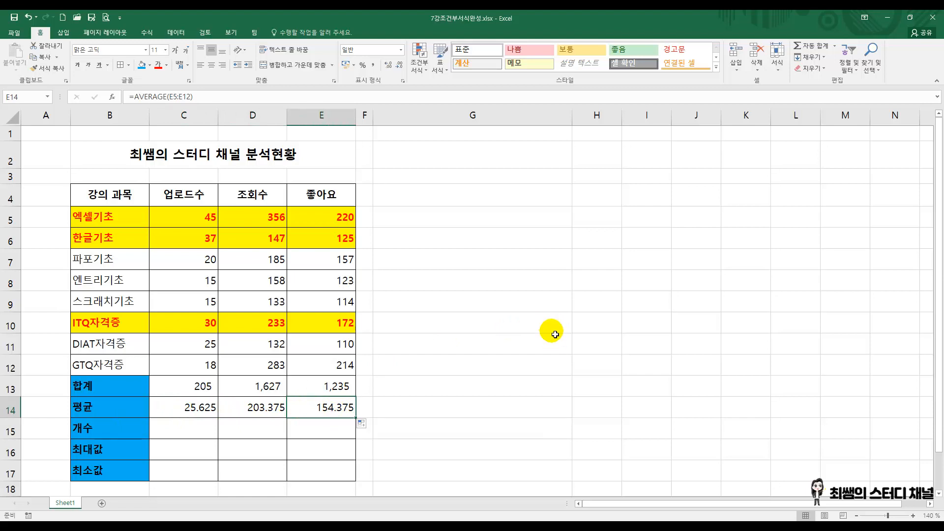
Step: Compare the course names in B5:B12 with the numeric ranges C5:C12, D5:D12 and E5:E12 as candidates for counting
left_click(187, 437)
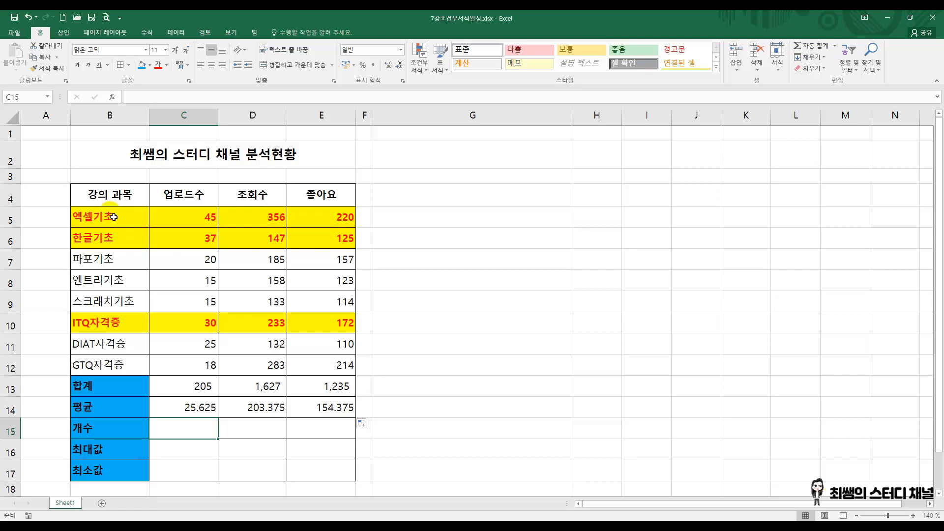
left_click_drag(114, 217, 147, 374)
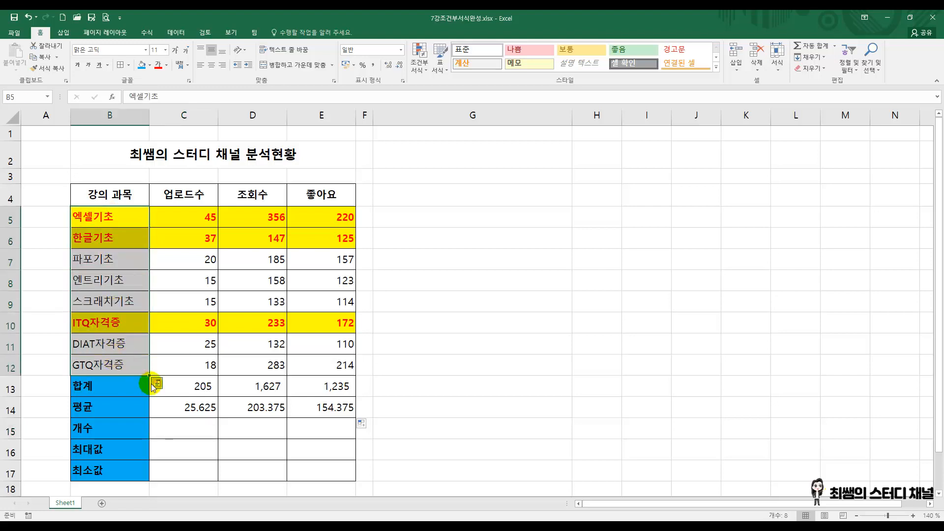
left_click(498, 329)
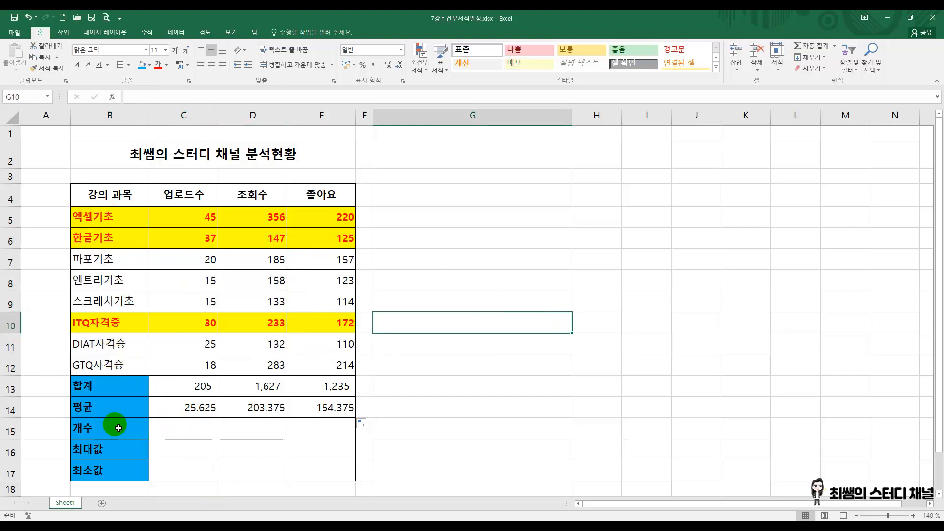
left_click(188, 430)
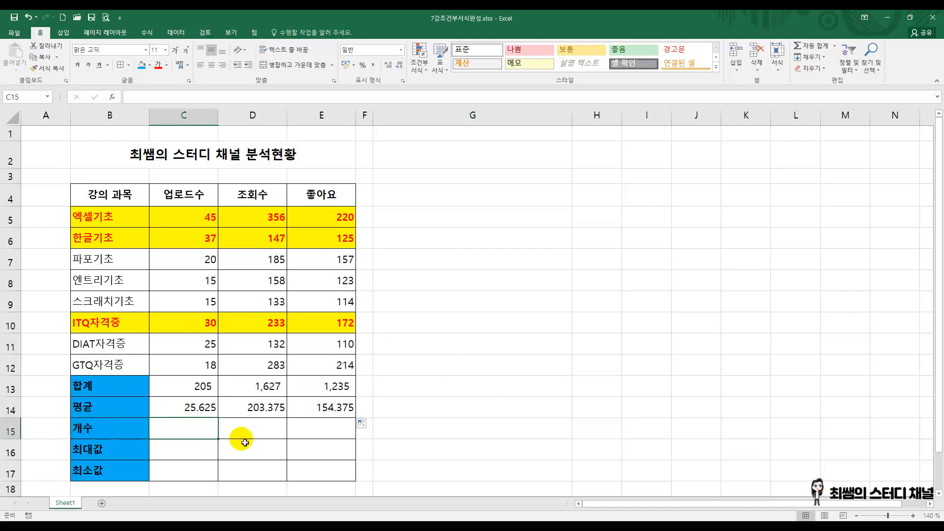
left_click_drag(206, 219, 201, 318)
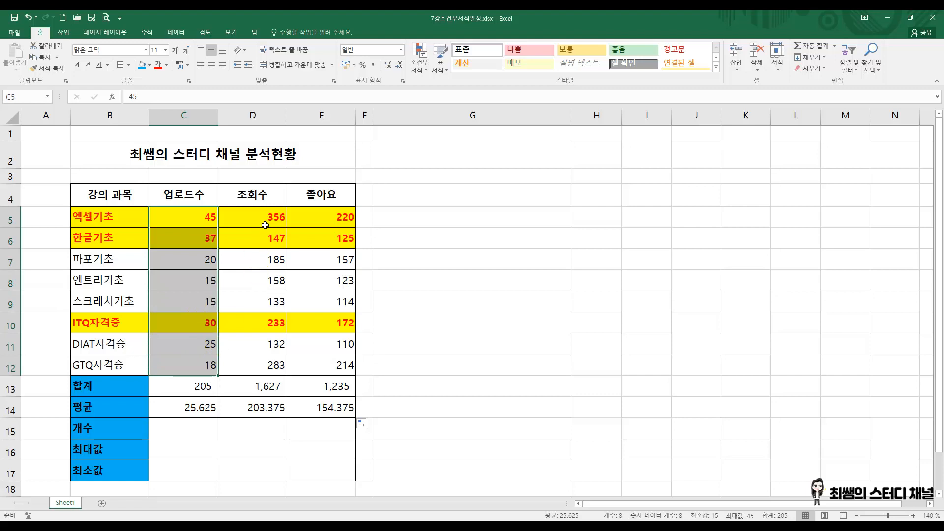
left_click_drag(270, 217, 255, 363)
left_click_drag(342, 217, 337, 364)
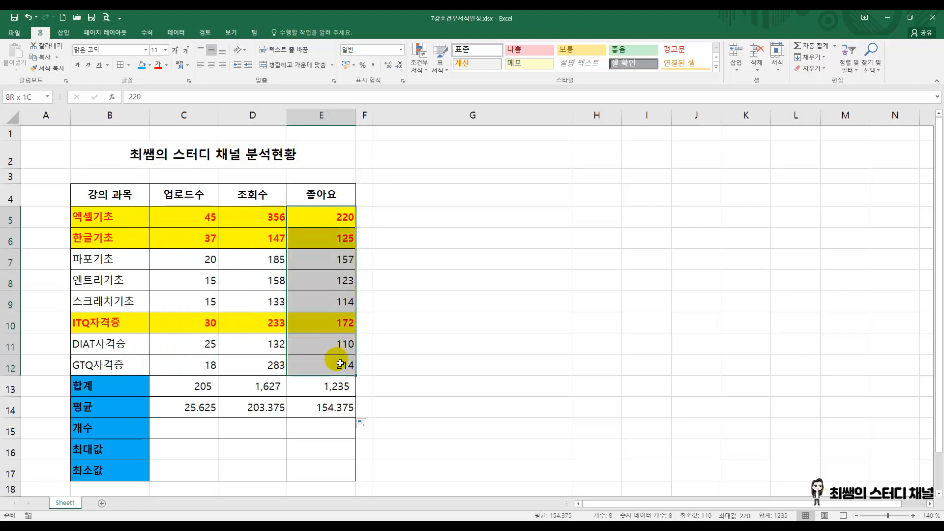
Step: Merge and center cells C15:E15 in the 개수 row
left_click(206, 432)
left_click_drag(206, 431, 315, 427)
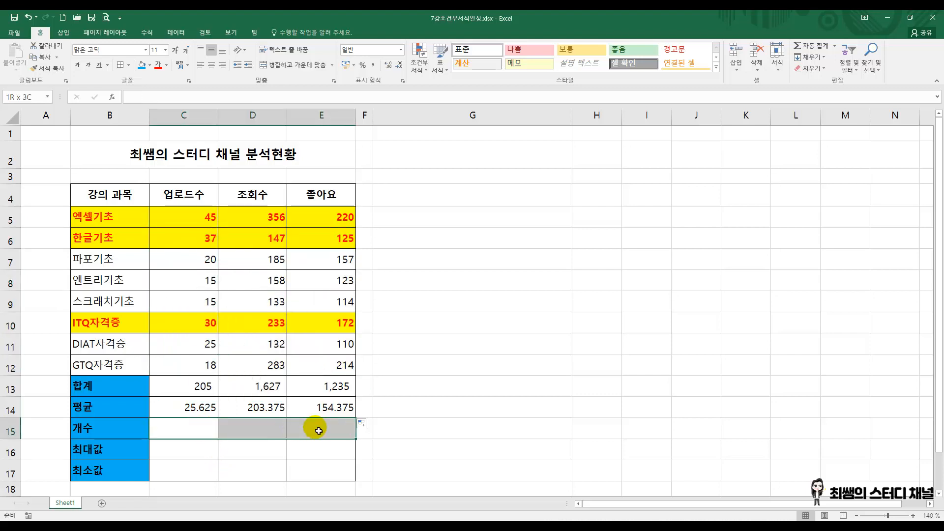
left_click(288, 66)
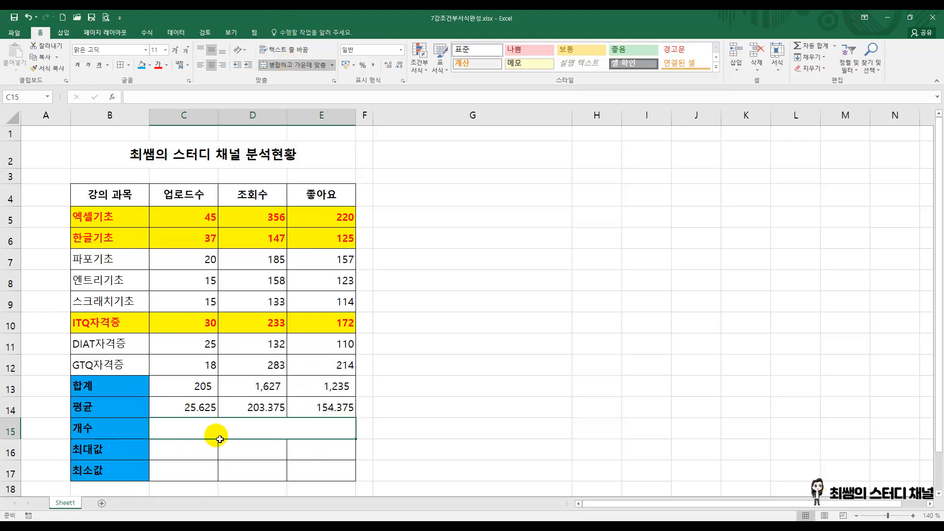
left_click(834, 45)
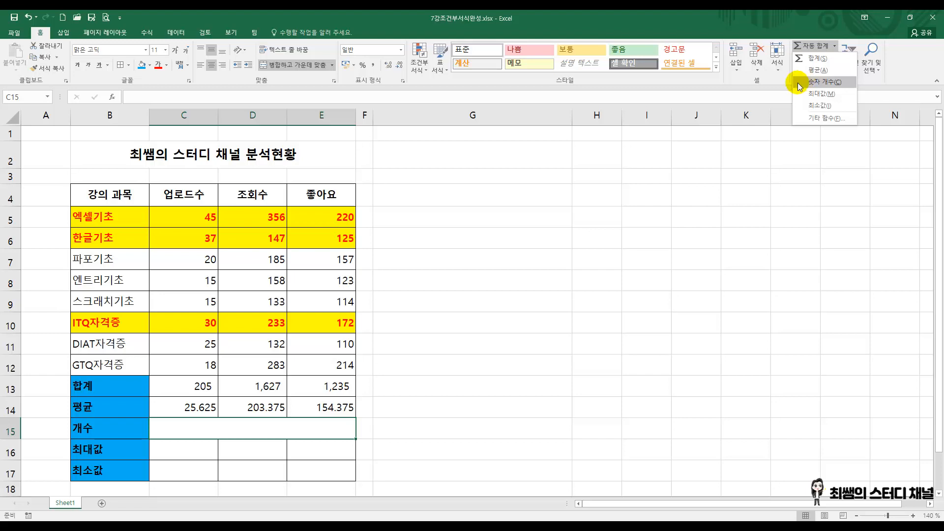
left_click(441, 252)
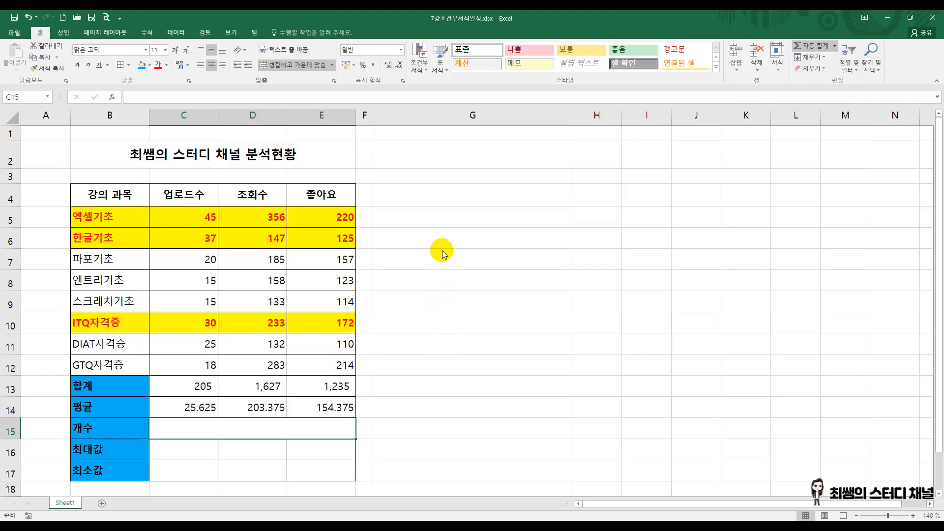
left_click_drag(422, 192, 423, 217)
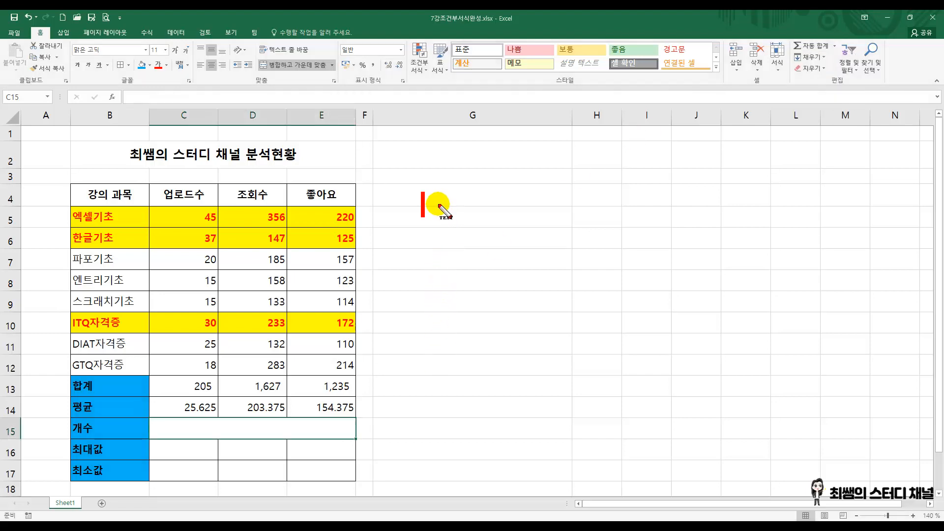
type("숫자 ㄱ")
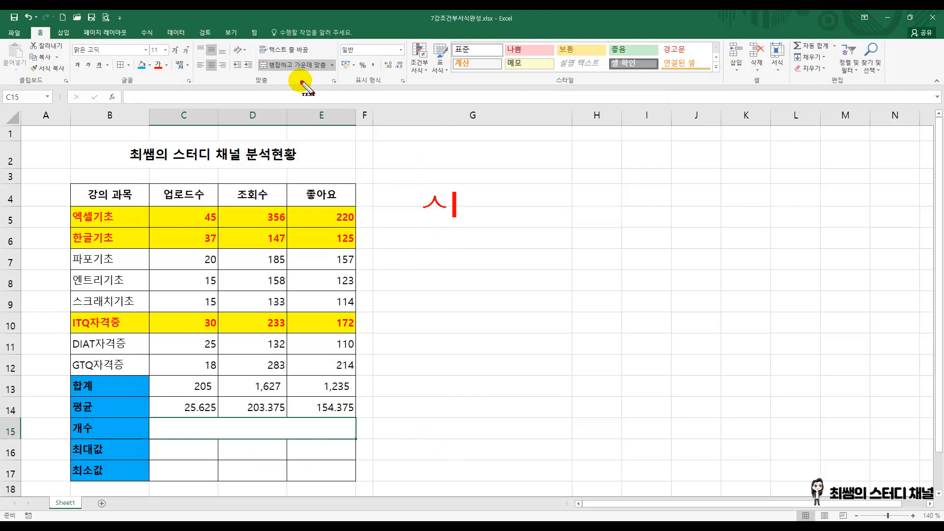
type("ㅐ수 : COUN")
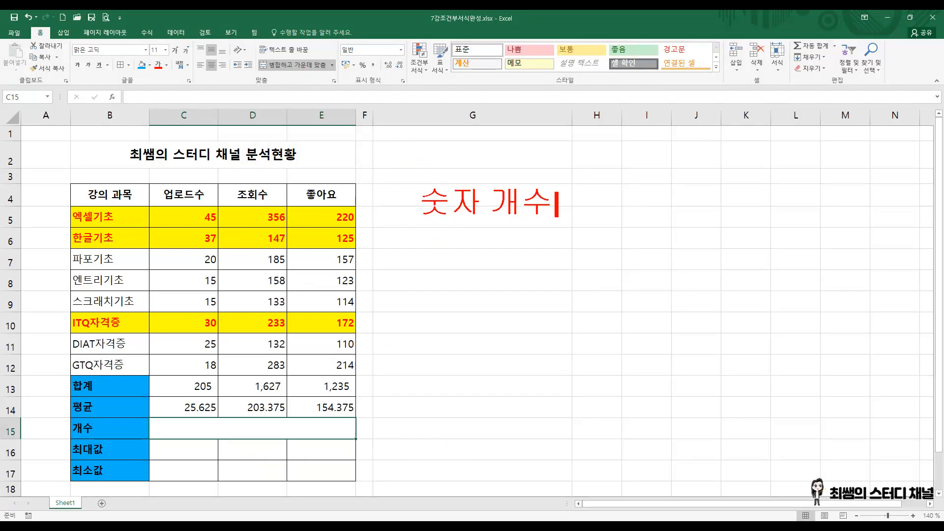
type("T")
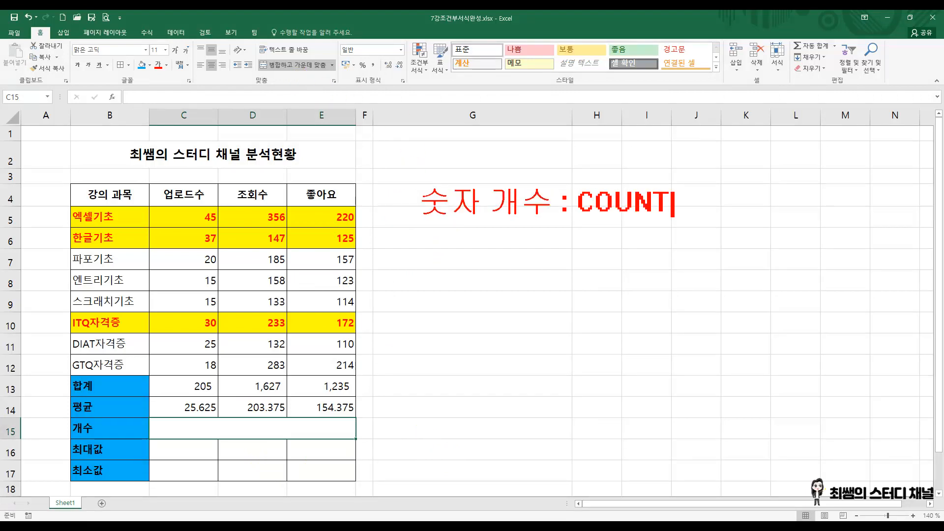
key("BackSpace")
key("BackSpace")
key("BackSpace")
key("BackSpace")
key("BackSpace")
key("BackSpace")
key("BackSpace")
key("BackSpace")
key("BackSpace")
key("BackSpace")
key("BackSpace")
key("BackSpace")
key("BackSpace")
key("BackSpace")
key("BackSpace")
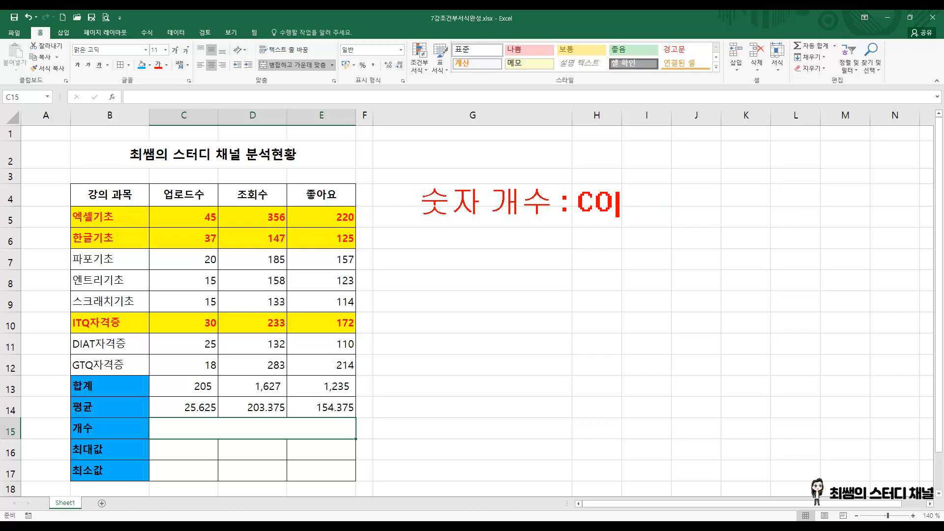
Step: Write the on-screen annotation "- COUNT : 숫자 개수를 구하는 함수" in the blank area beside the table
type("- C")
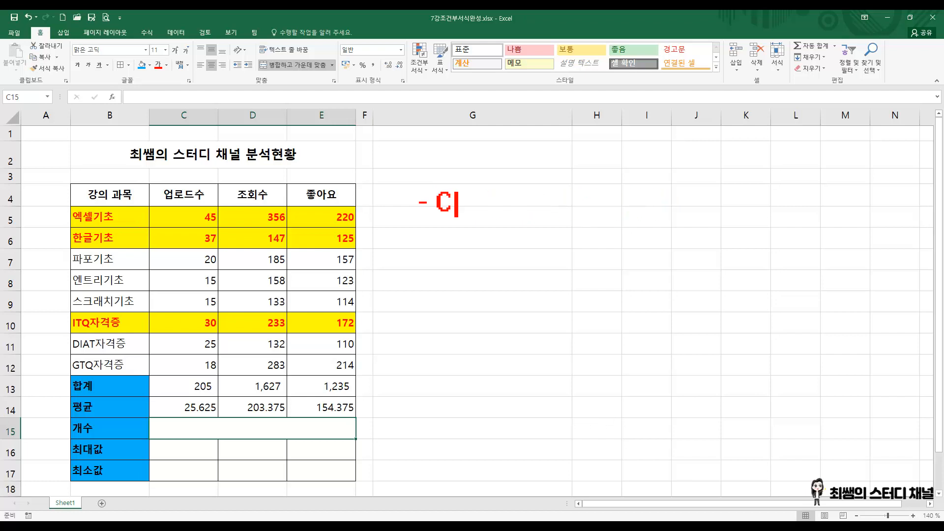
type("OUNT : 숫자 ")
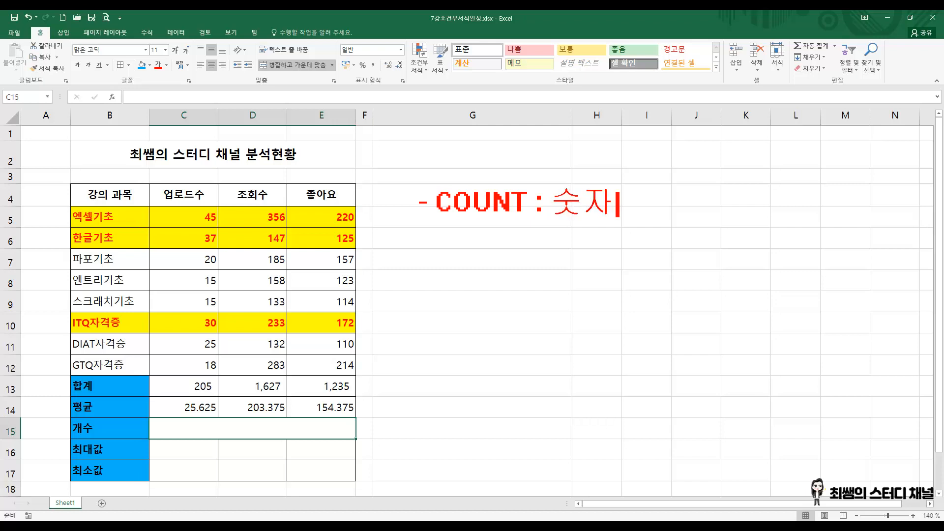
type("개수를 구하는")
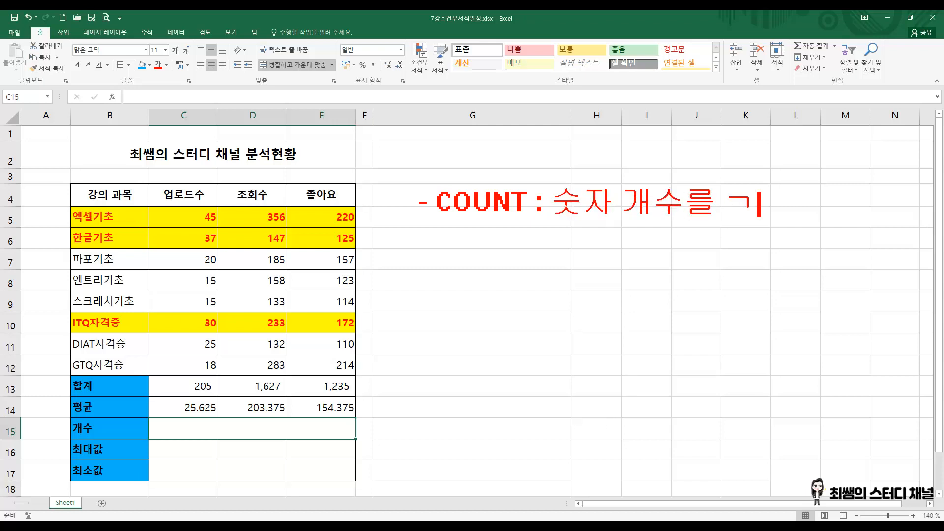
type(" 함수 ")
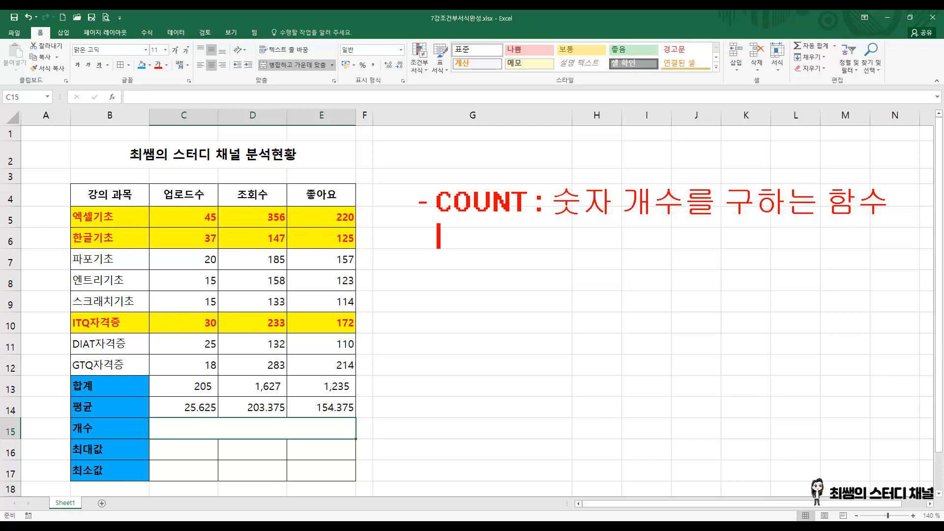
type("함")
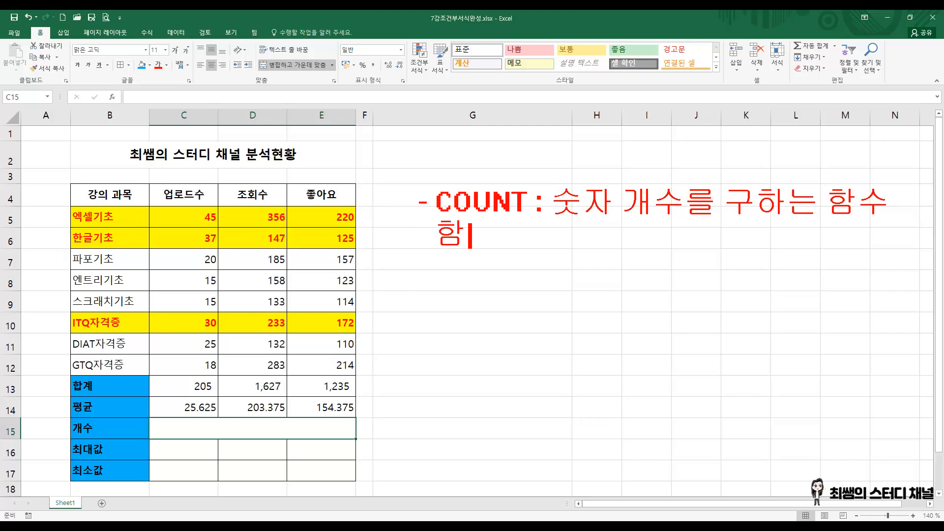
type("수식 : COU")
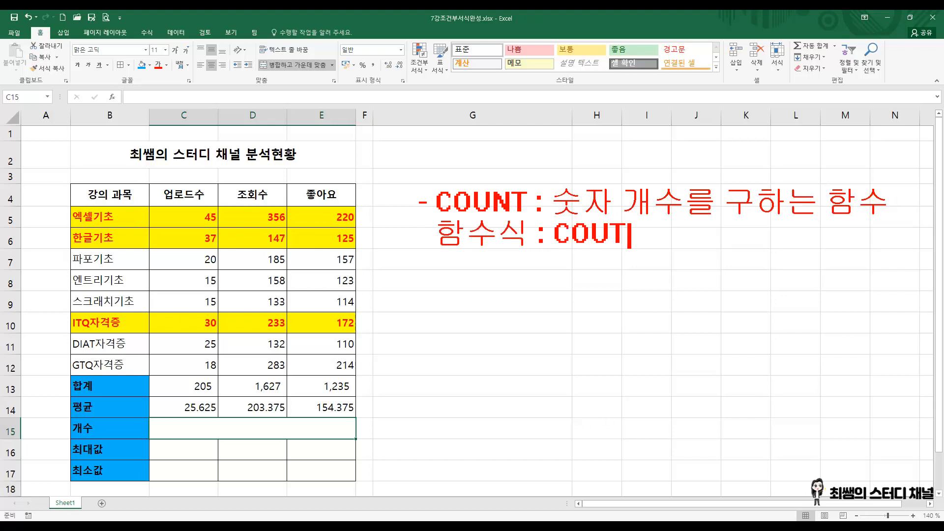
type("NT")
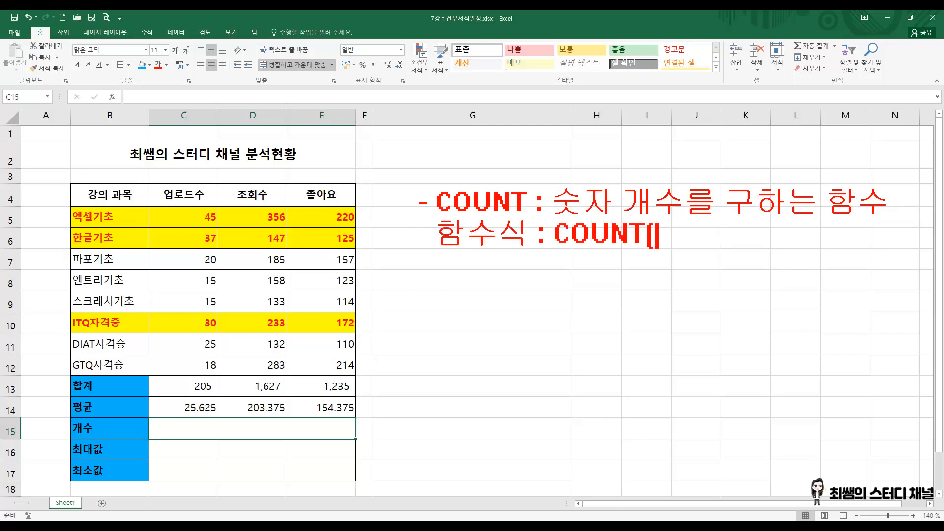
type("(숫자데이터 영역")
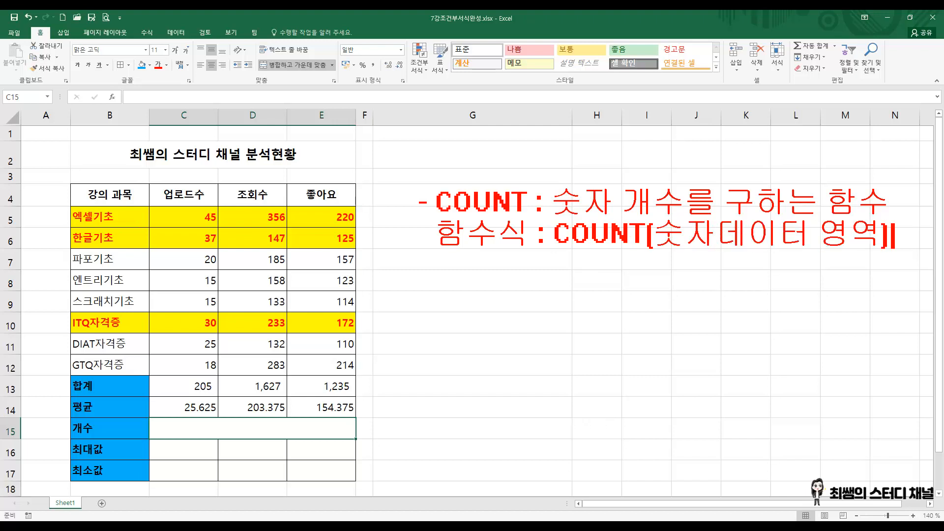
Step: Add the second annotation line "함수식 : COUNT(숫자데이터 영역)" and finish the text entry
key("Escape")
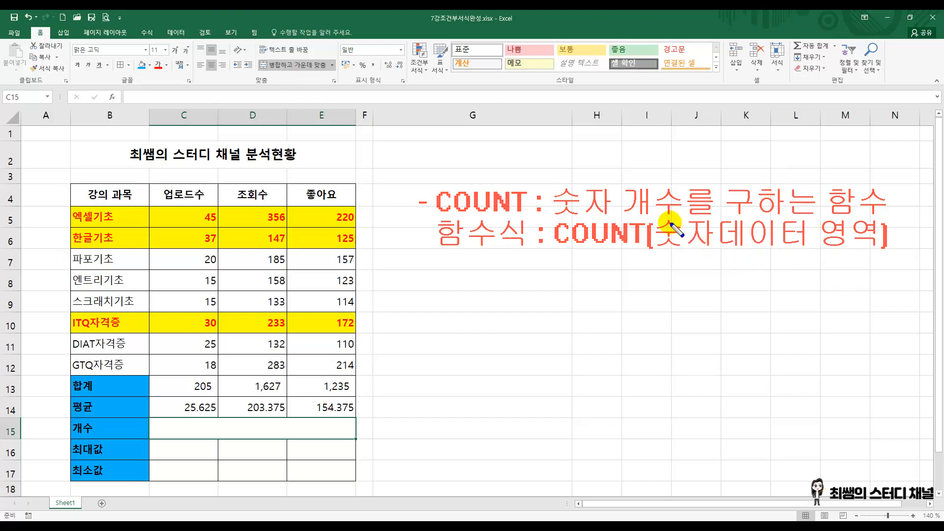
Step: Box the annotated word 숫자데이터, the numbers in C5:E12 and the course names in B5:B12, and clear all annotations
left_click_drag(654, 216, 809, 251)
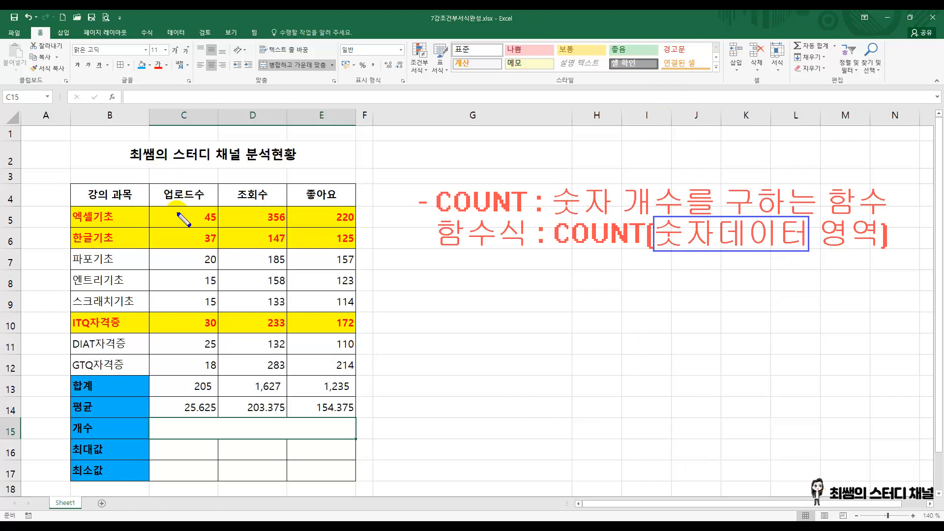
mouse_move(194, 207)
left_mouse_down()
mouse_move(241, 258)
mouse_move(352, 339)
mouse_move(360, 375)
left_mouse_up()
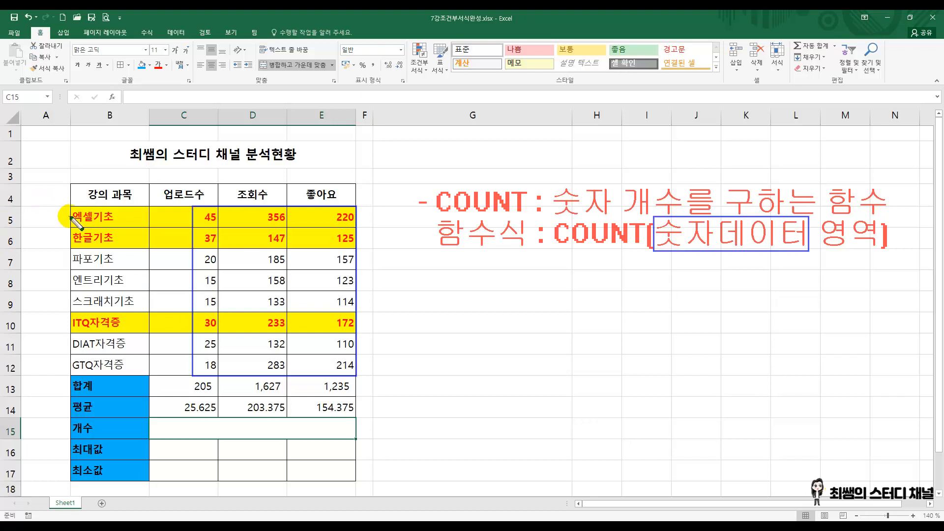
mouse_move(69, 206)
left_mouse_down()
mouse_move(123, 270)
mouse_move(149, 376)
left_mouse_up()
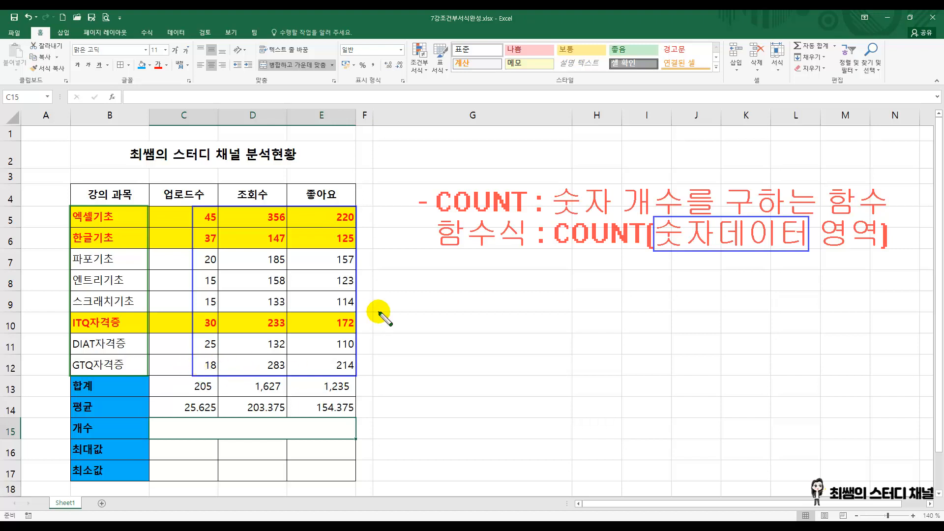
key("Escape")
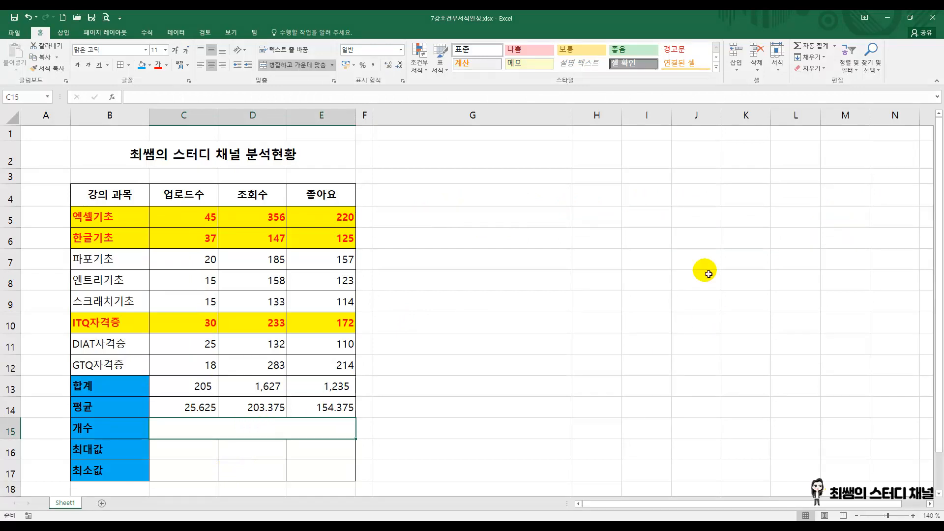
Step: Try counting the course names with =COUNT(B5:B12) in the merged 개수 cell C15, and clear that cell
left_click(835, 46)
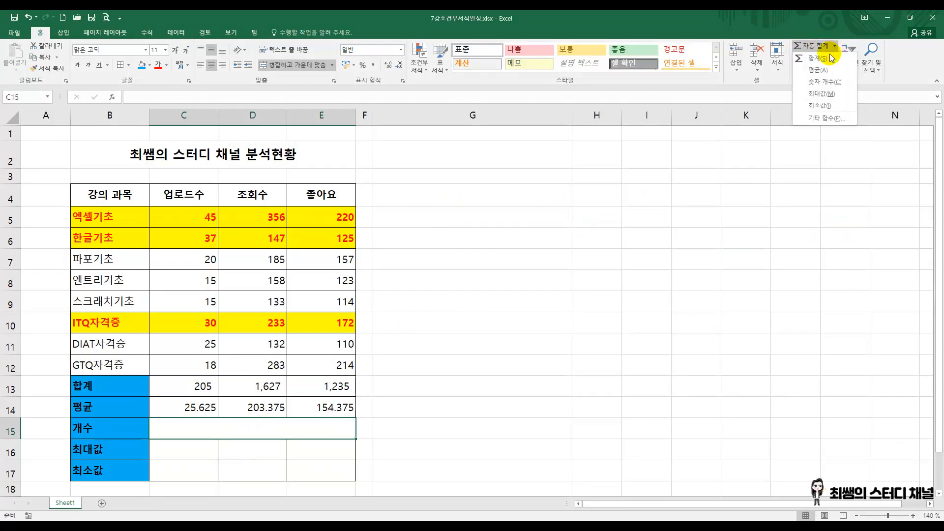
left_click(830, 82)
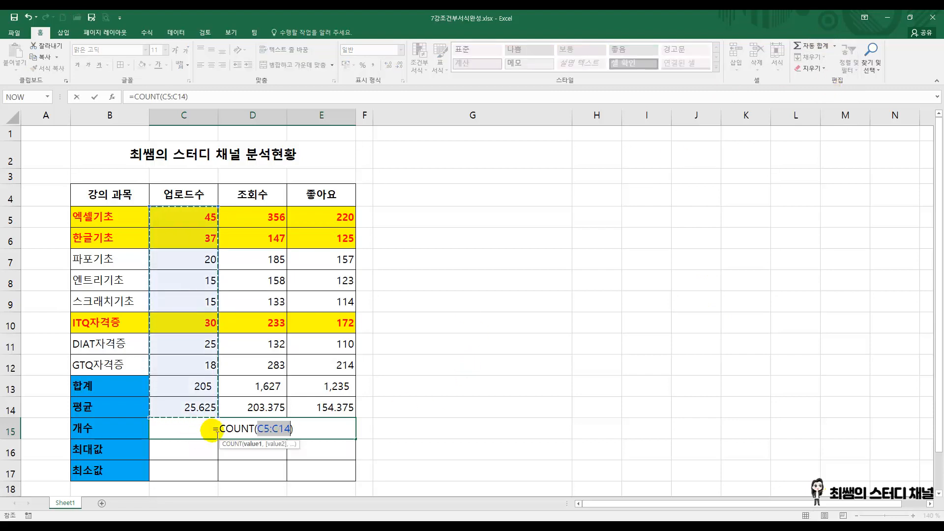
left_click(95, 226)
left_click_drag(95, 228, 101, 361)
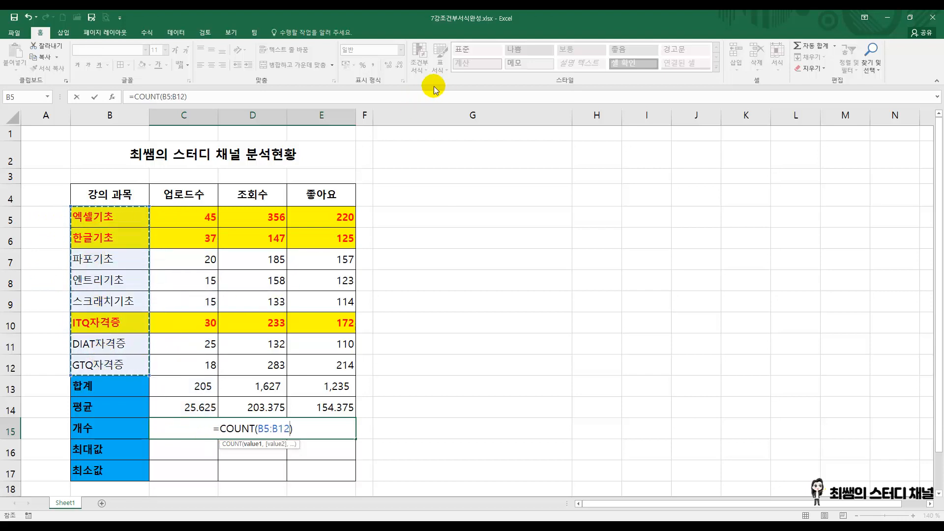
key("Return")
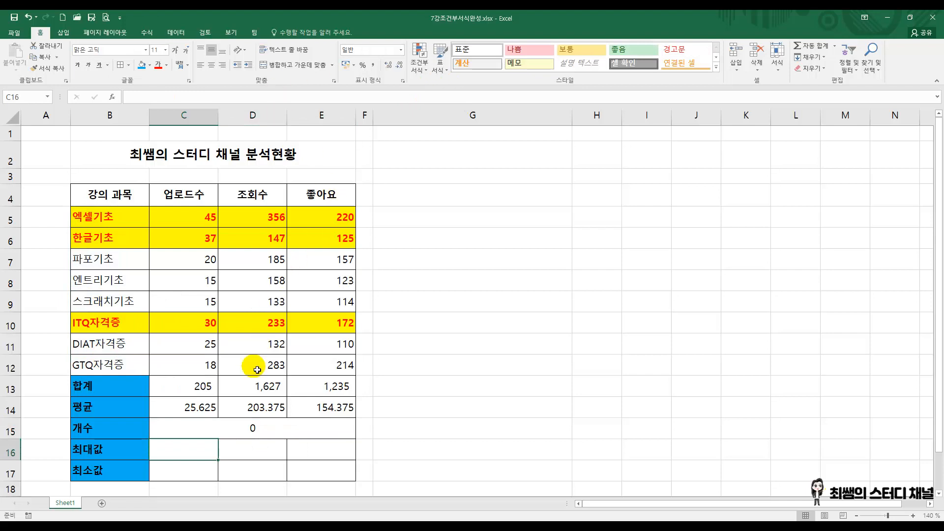
left_click(247, 423)
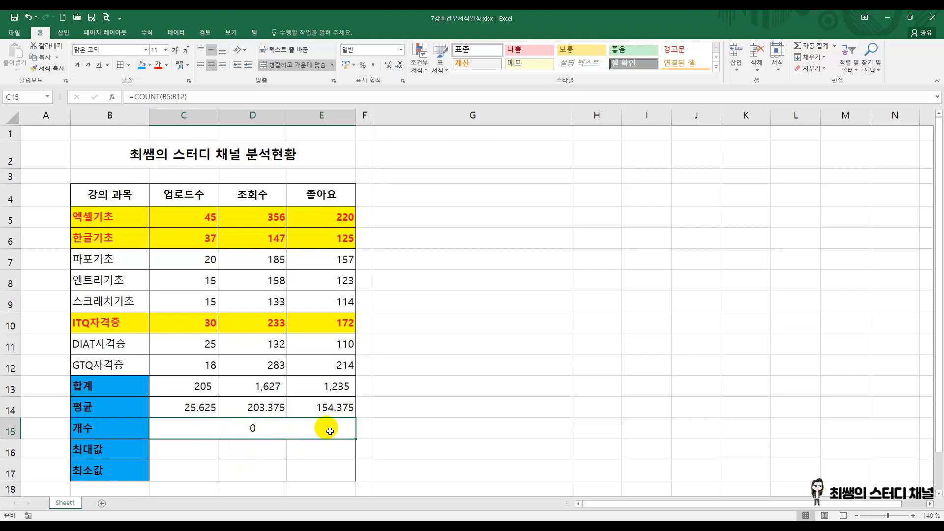
key("Delete")
Step: Count the 업로드수 numbers with =COUNT(C5:C12) in the merged 개수 cell C15
left_click(835, 47)
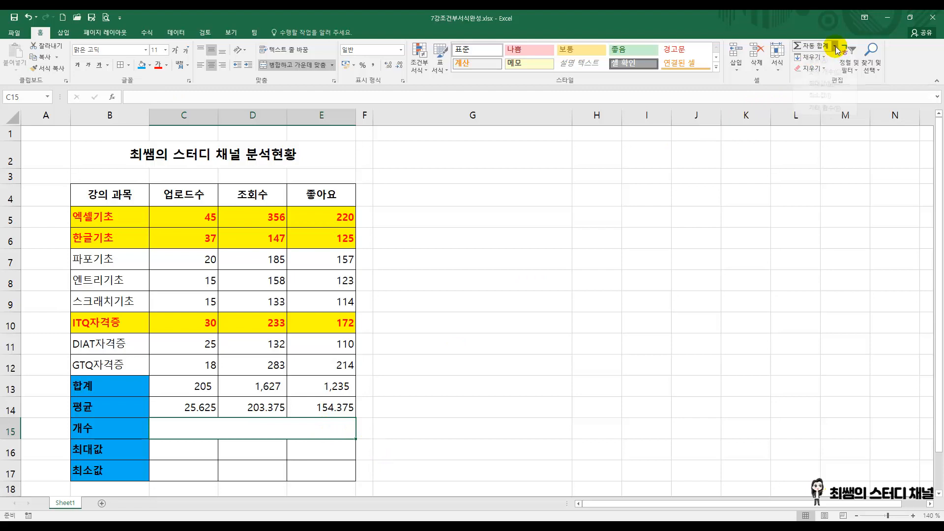
left_click(840, 81)
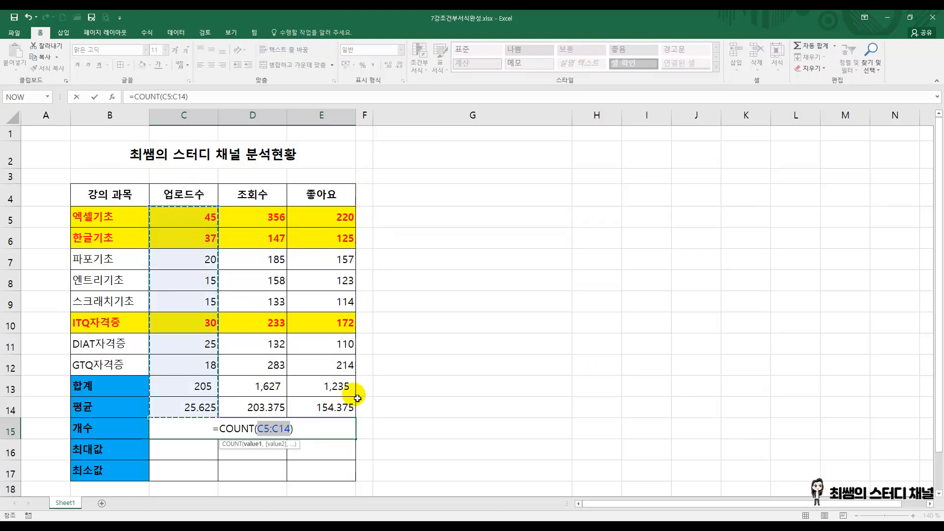
left_click_drag(204, 211, 210, 365)
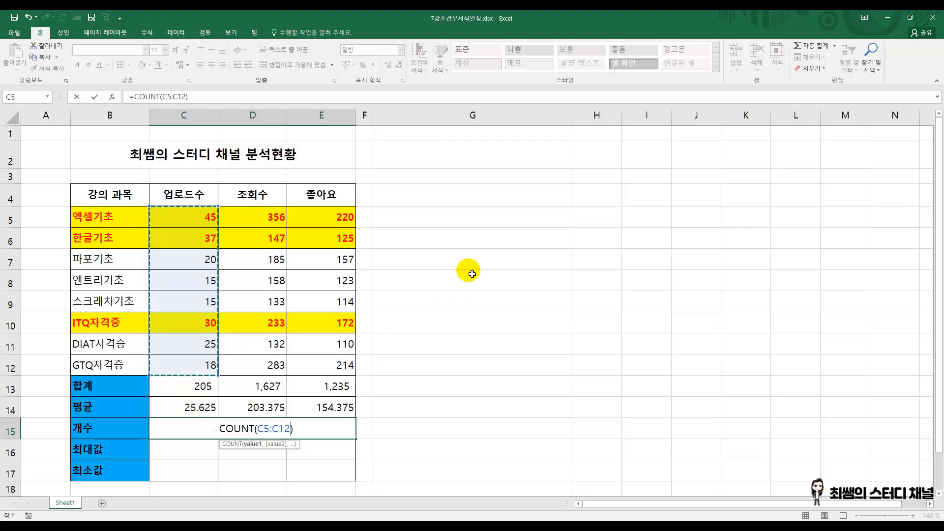
key("Return")
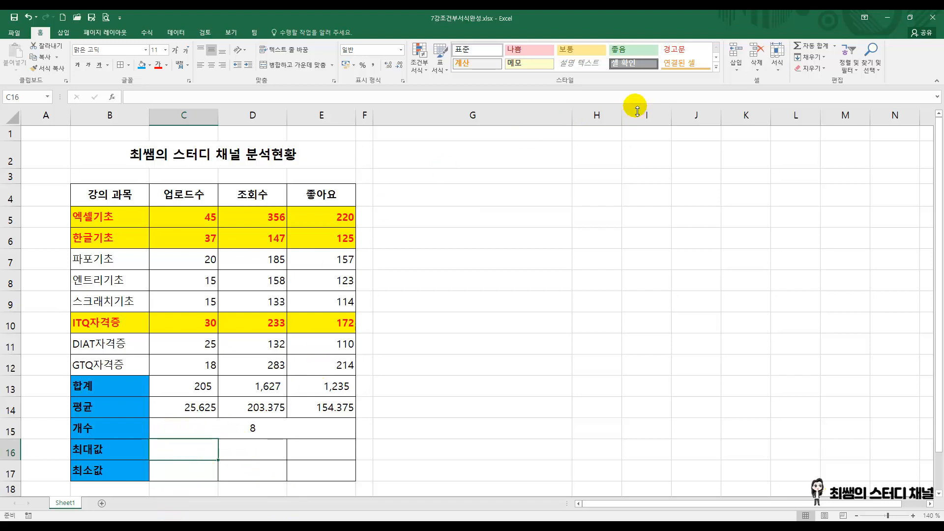
Step: Calculate the 업로드수 maximum with =MAX(C5:C12) in the 최대값 cell C16, replacing the suggested range
left_click_drag(210, 217, 209, 364)
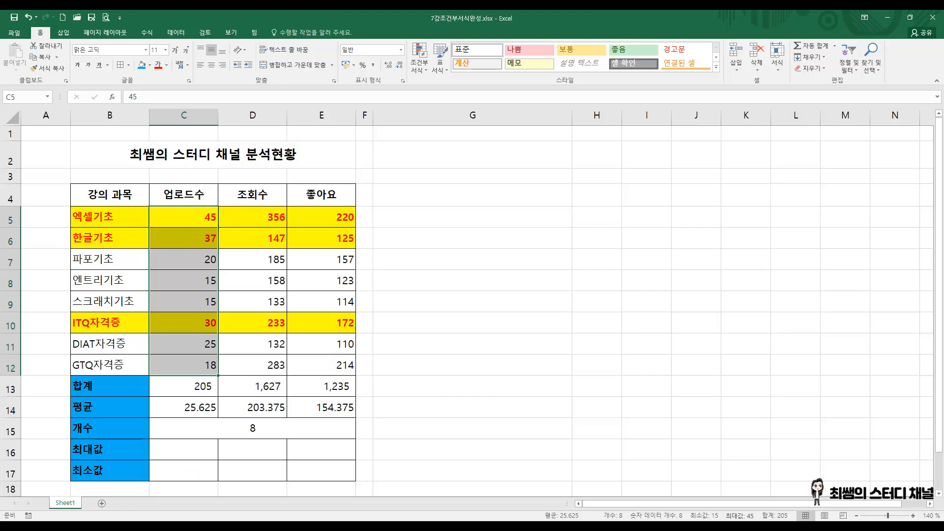
left_click(176, 475)
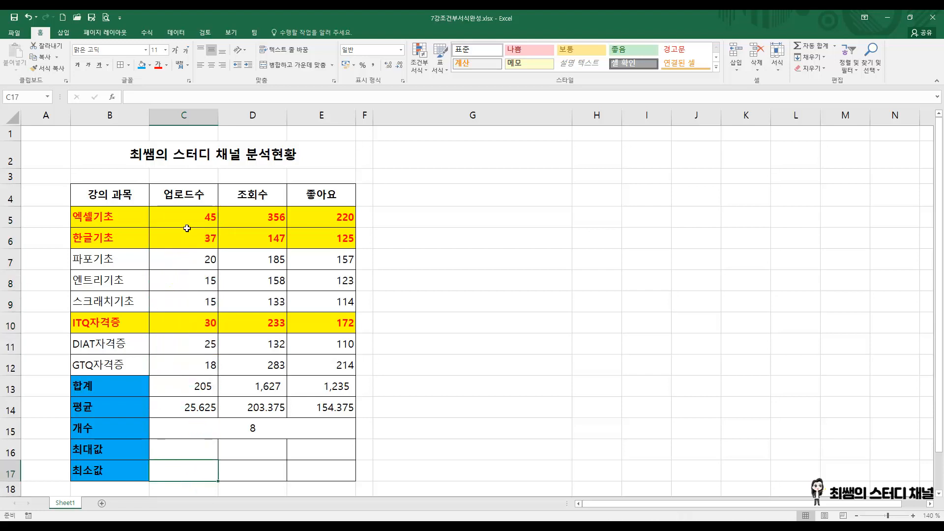
left_click_drag(187, 221, 204, 380)
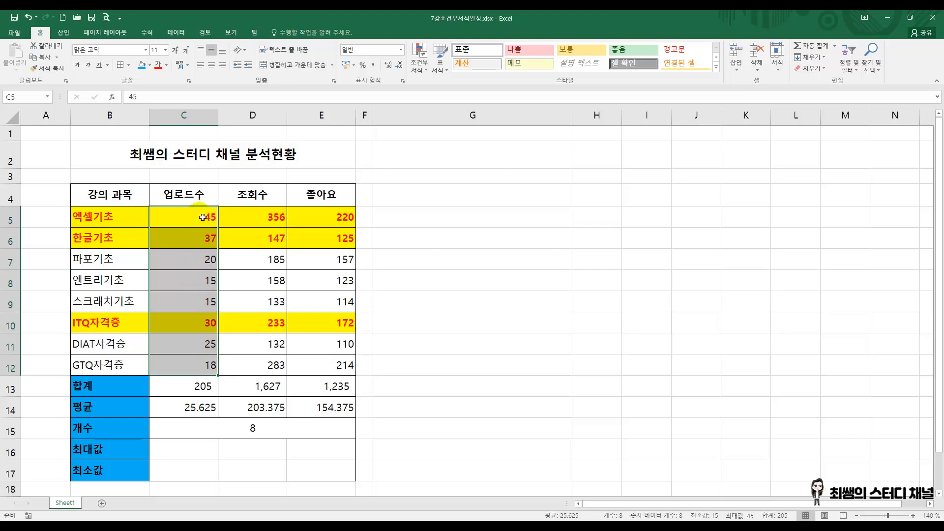
left_click(186, 455)
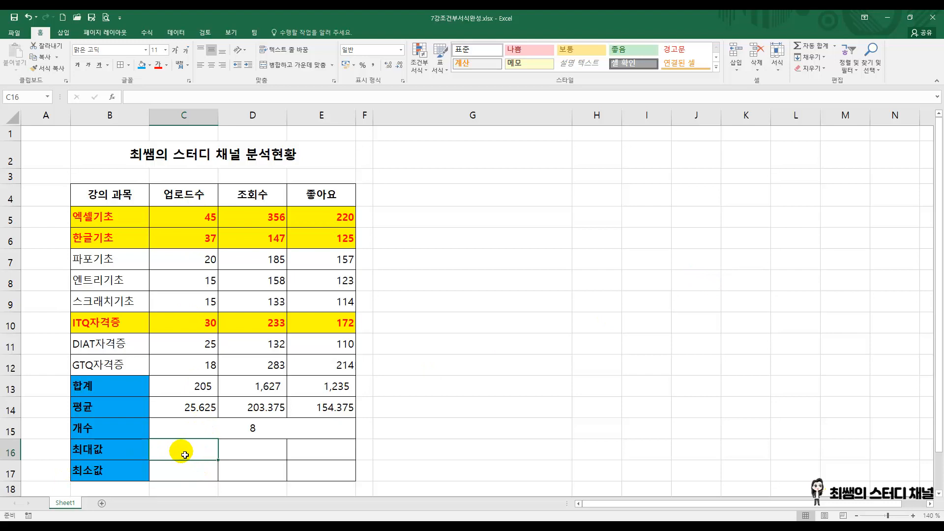
left_click(835, 46)
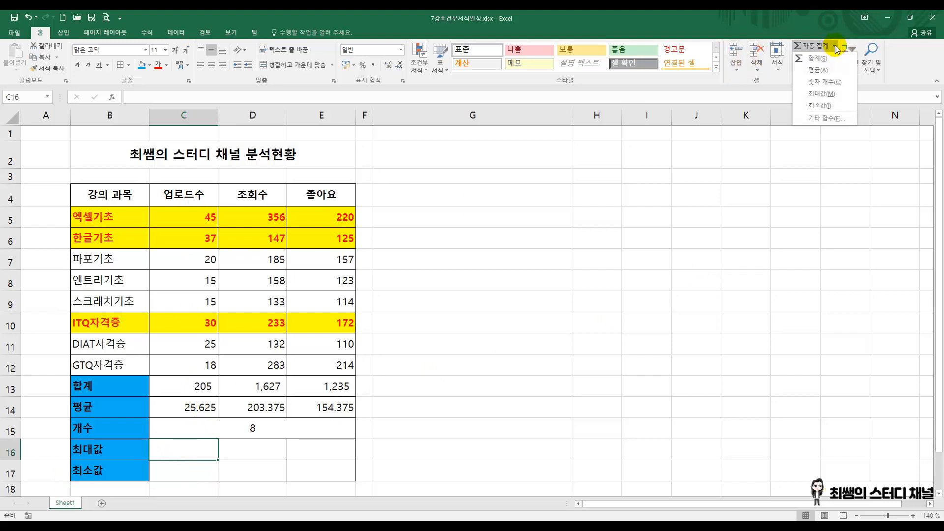
left_click(828, 95)
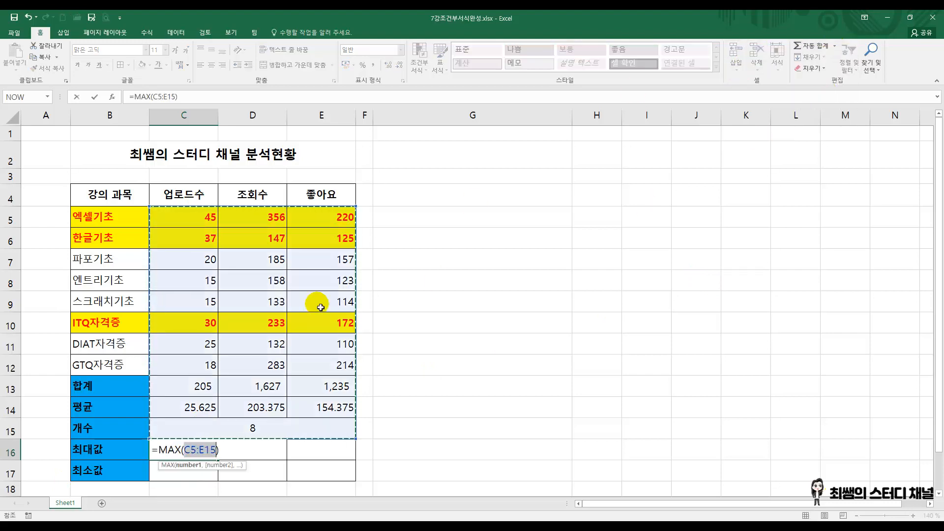
left_click(202, 220)
left_click_drag(202, 220, 204, 364)
key("Return")
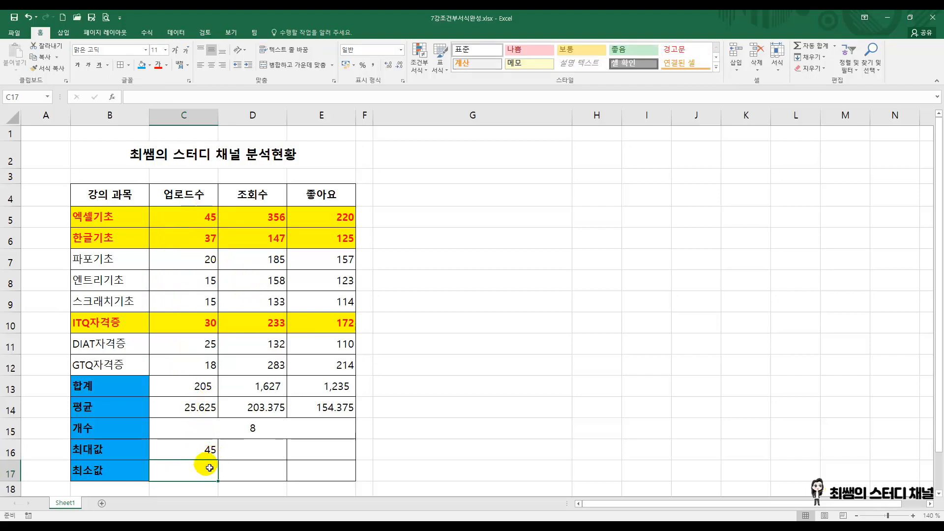
Step: Calculate the 업로드수 minimum with =MIN(C5:C12) in the 최소값 cell C17, replacing the suggested range
left_click(835, 46)
left_click(828, 91)
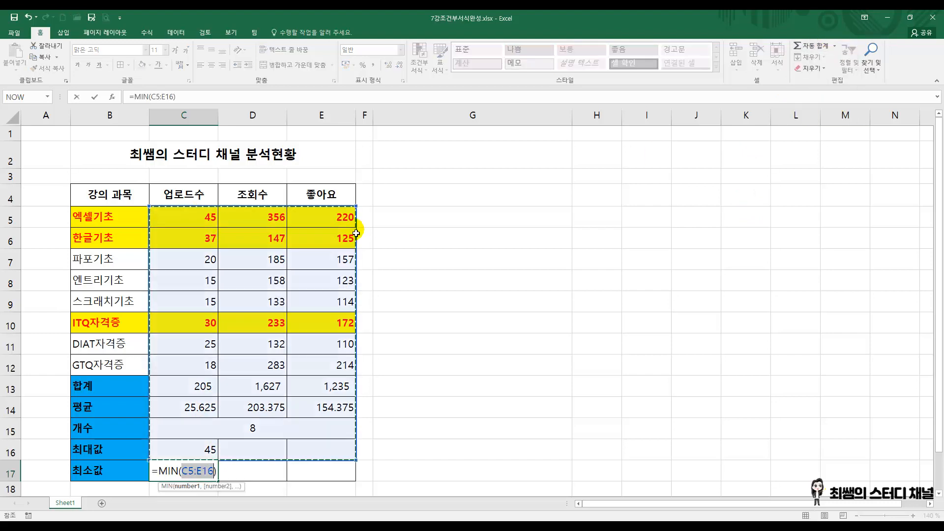
left_click_drag(189, 212, 192, 364)
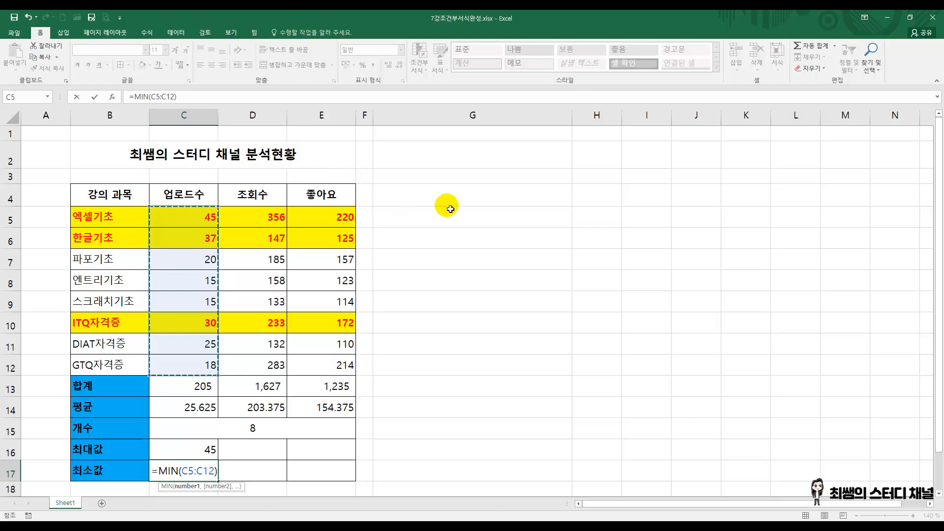
key("Return")
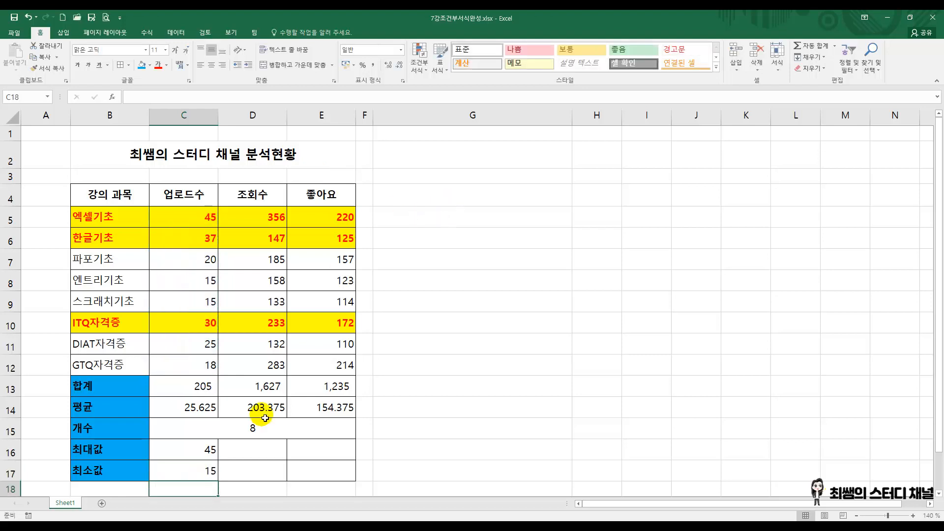
Step: Fill the maximum and minimum formulas from C16:C17 across to column E and check the copied formulas in E16 and E17
left_click(190, 473)
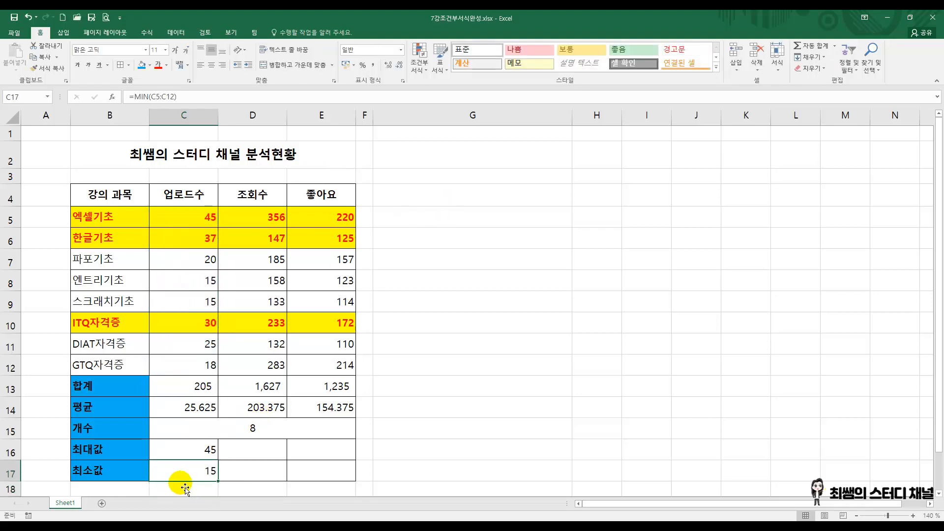
left_click(268, 453)
left_click(310, 449)
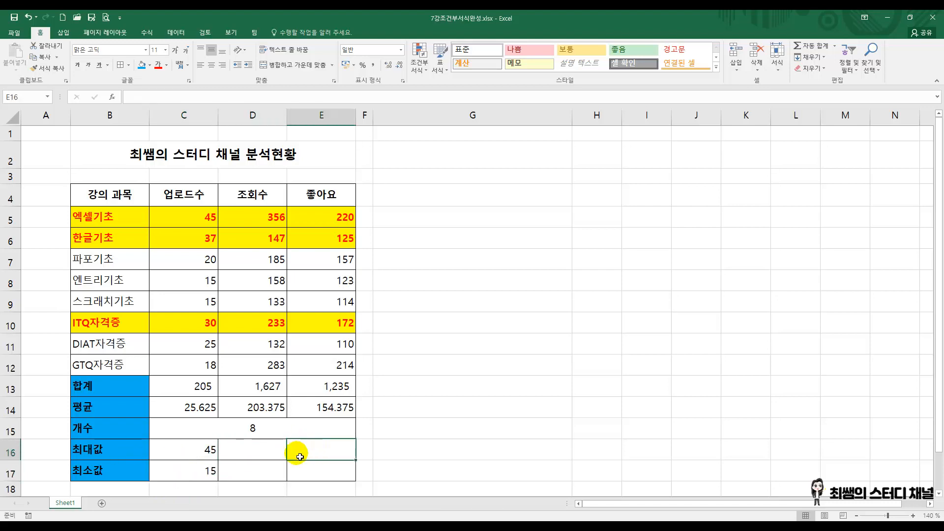
left_click_drag(267, 217, 271, 367)
left_click_drag(331, 224, 321, 367)
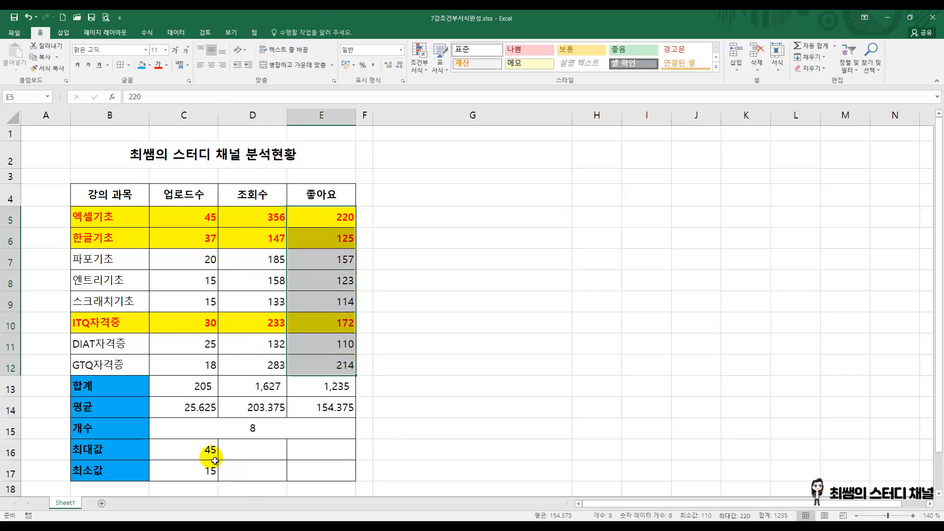
left_click_drag(192, 447, 340, 487)
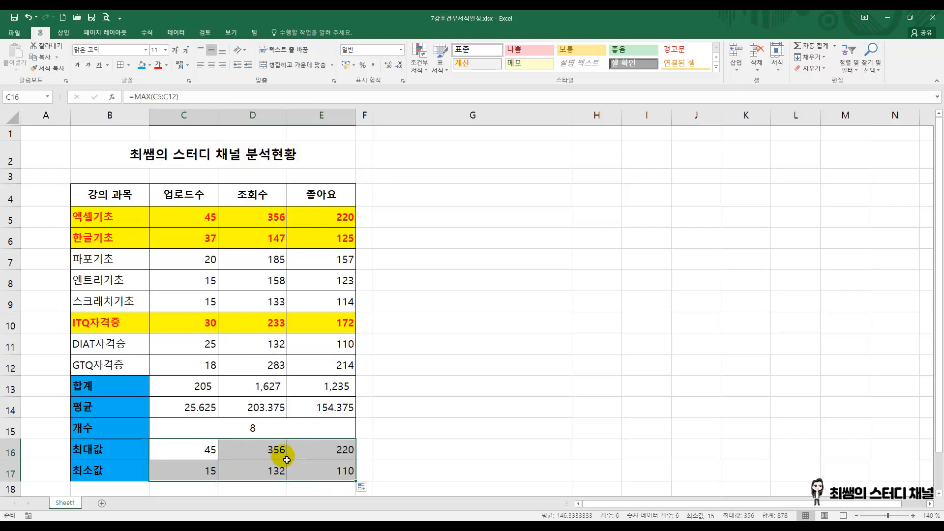
left_click(335, 457)
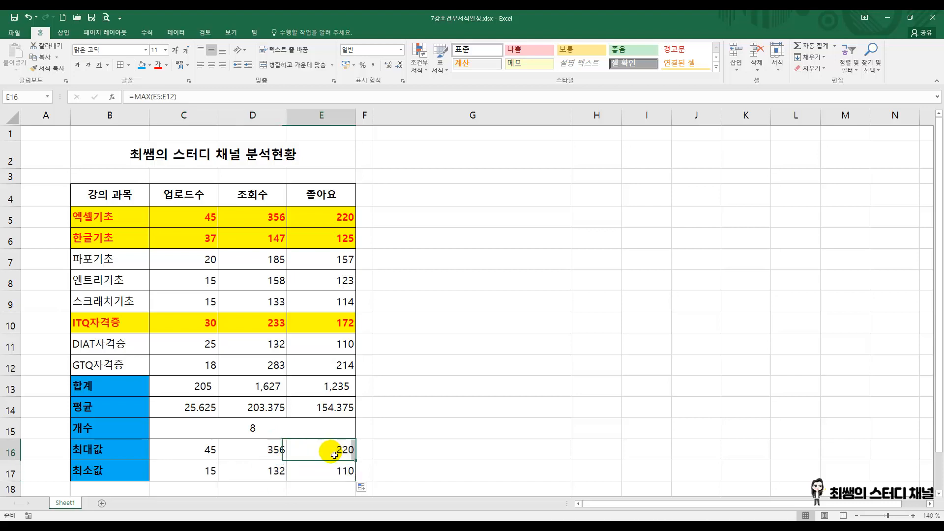
left_click(332, 471)
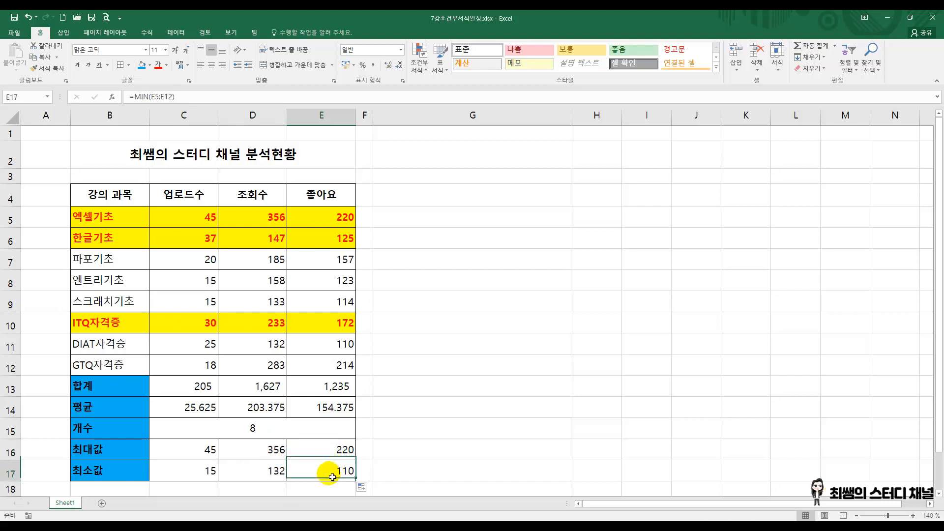
left_click(469, 157)
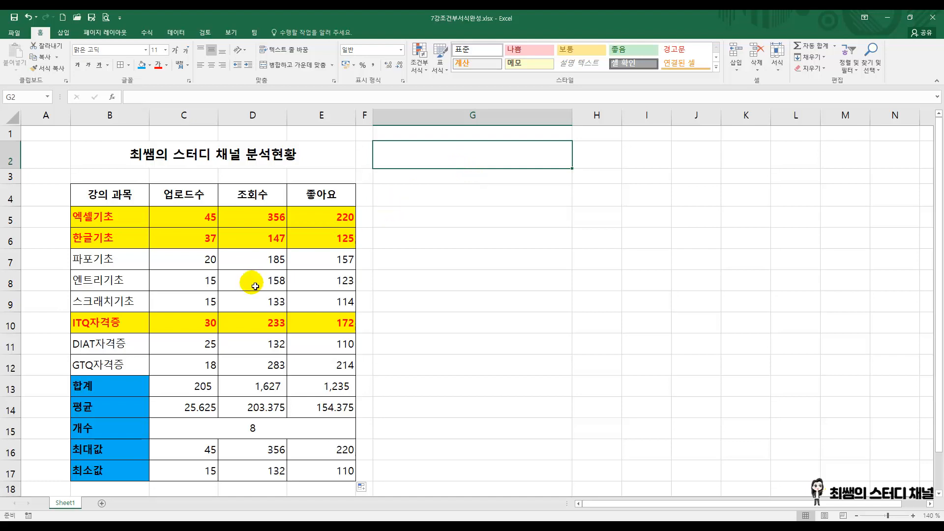
left_click(62, 179)
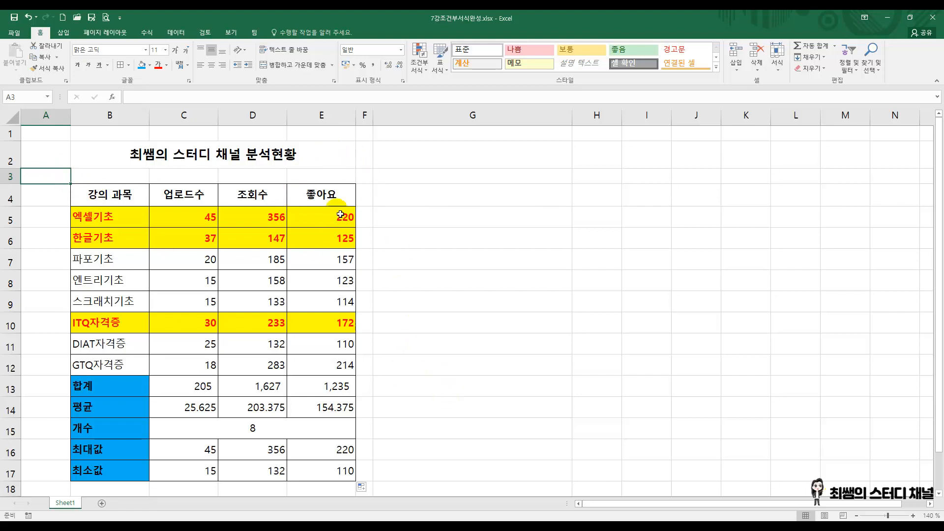
left_click(366, 178)
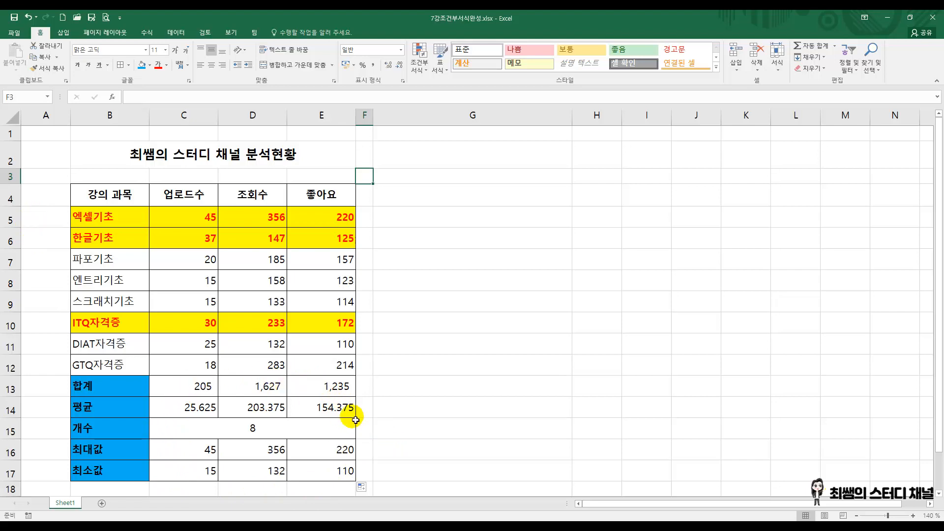
Step: Reduce the decimal places of the averages in C14:E14 until they display as whole numbers
left_click_drag(200, 411, 337, 408)
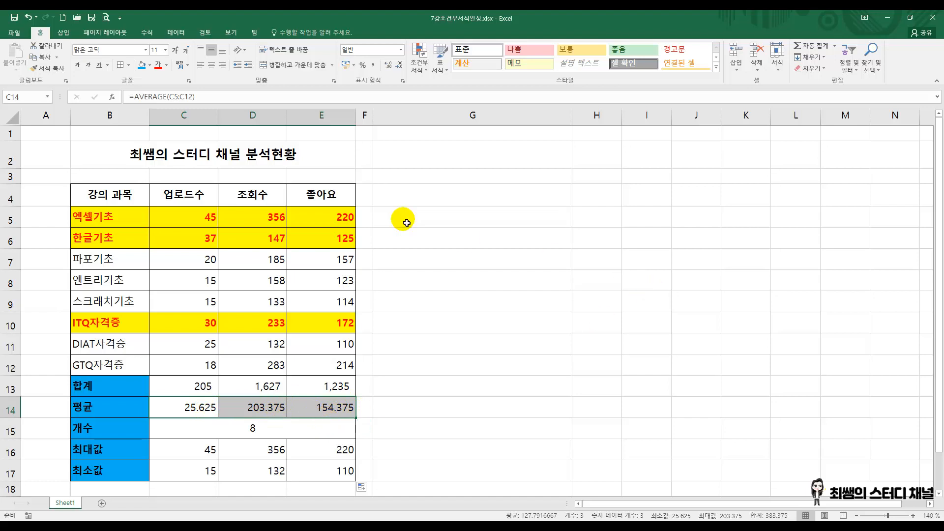
left_click(400, 69)
left_click(400, 67)
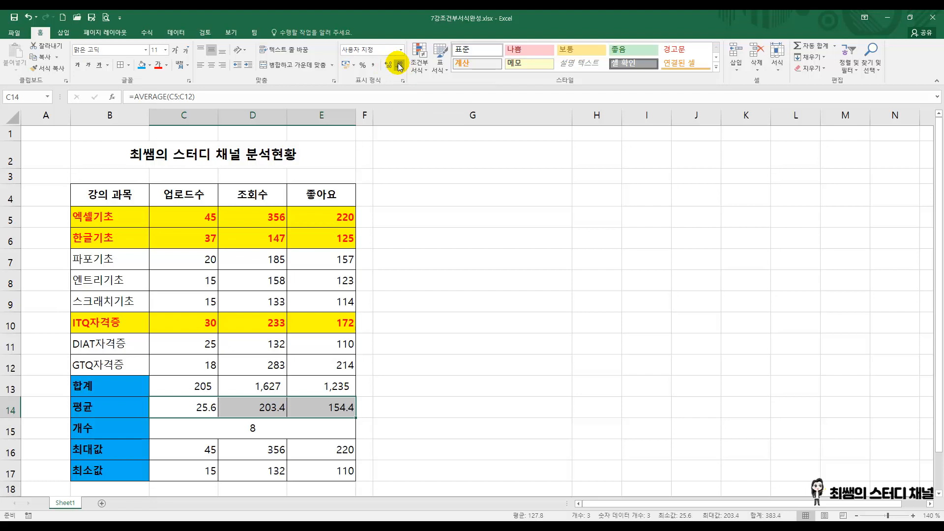
left_click(401, 65)
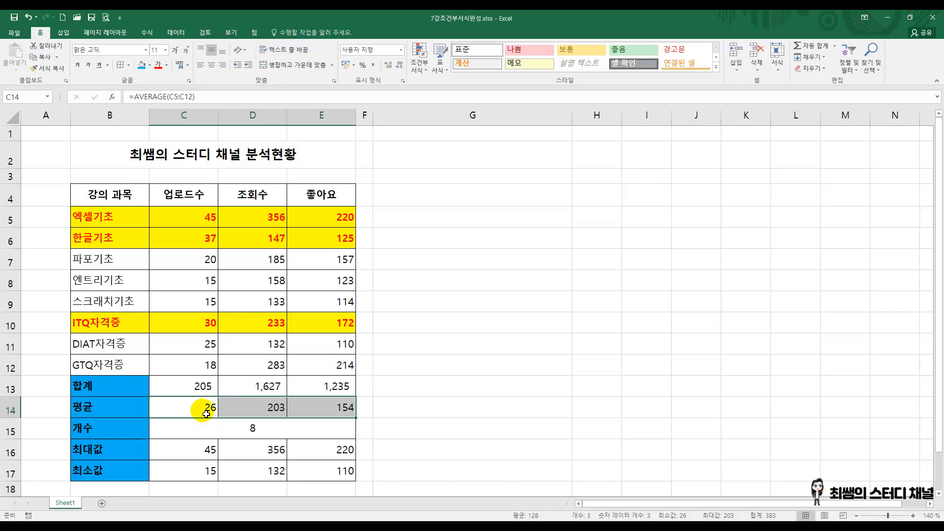
left_click(467, 260)
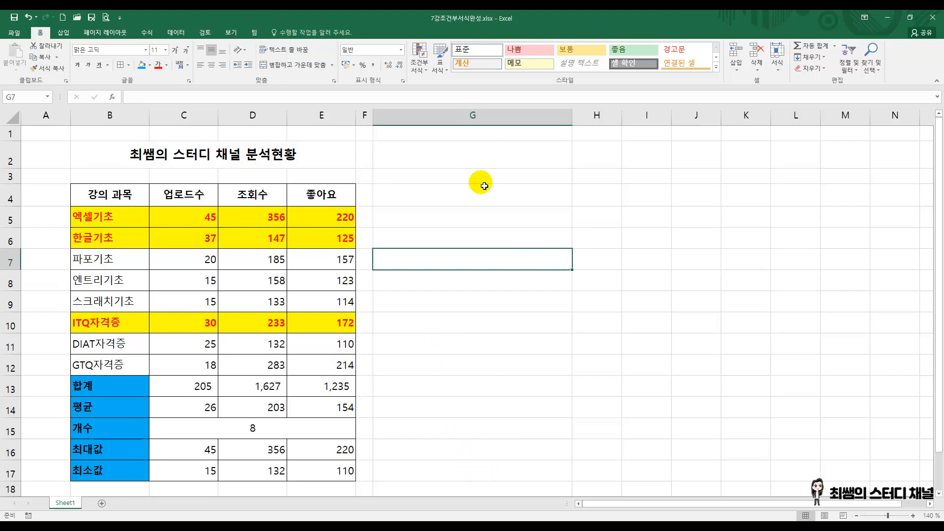
left_click(367, 131)
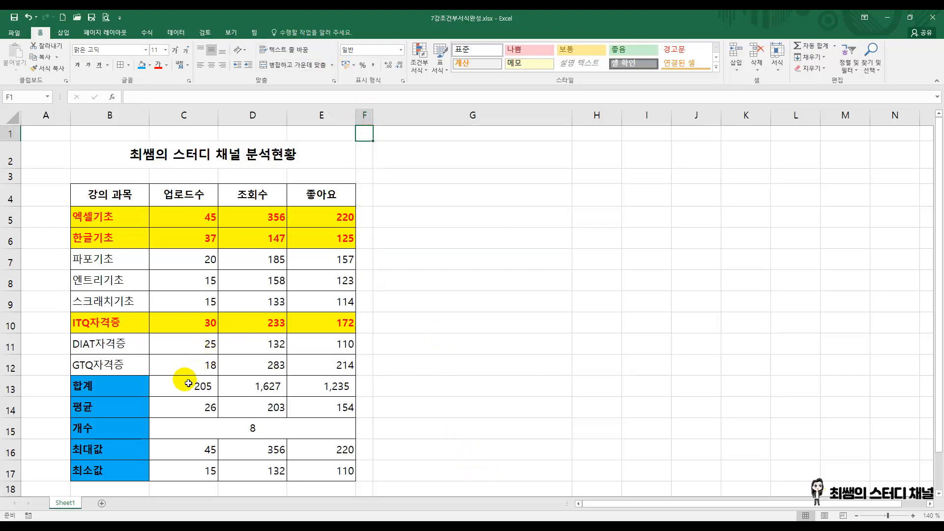
left_click_drag(105, 386, 124, 476)
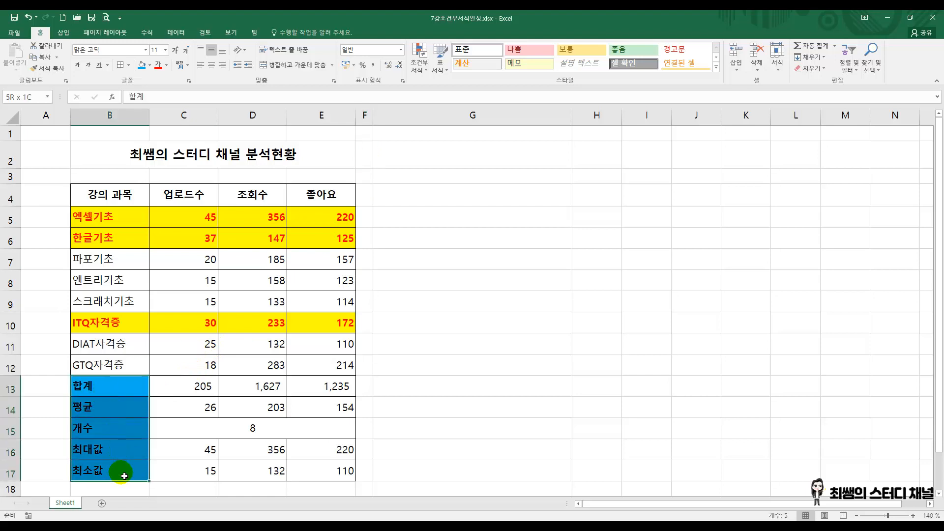
left_click(371, 177)
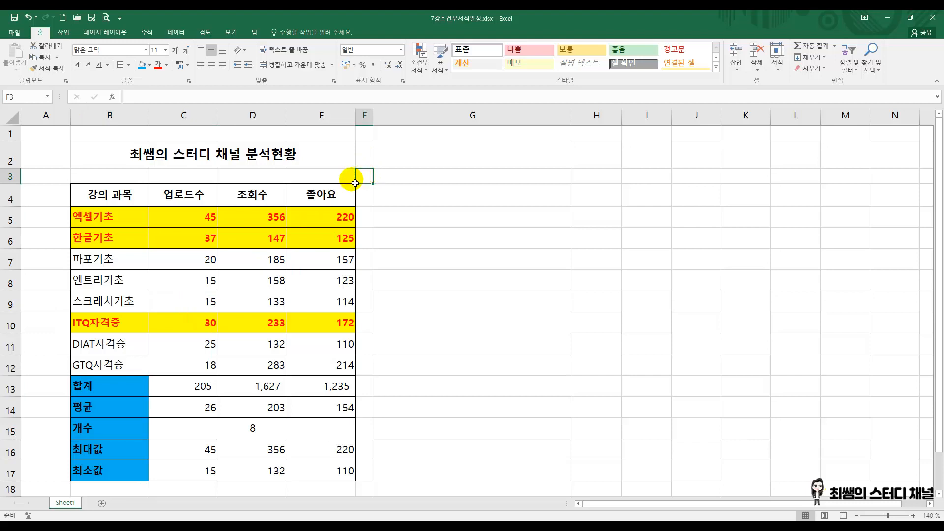